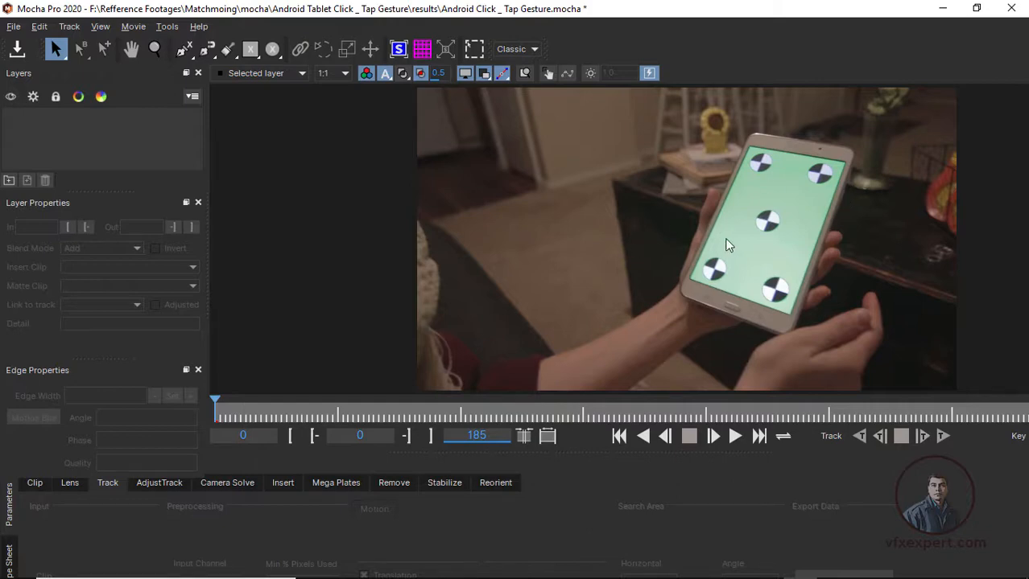
Play the tablet clip to see how the hand passes over the green screen
{"action": "left_click_drag", "start_coordinate": [727, 245], "coordinate": [620, 241]}
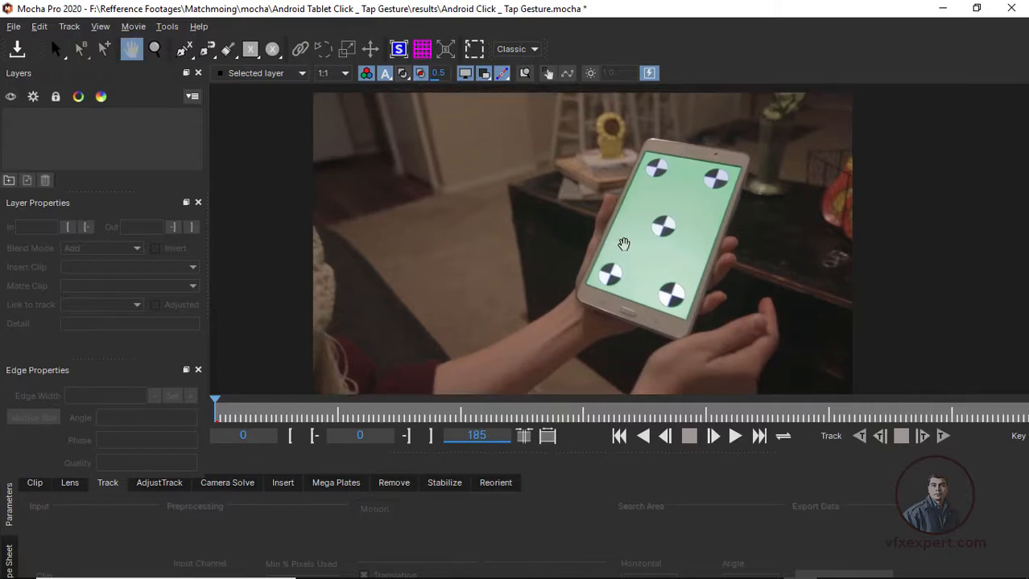
{"action": "left_click", "coordinate": [735, 437]}
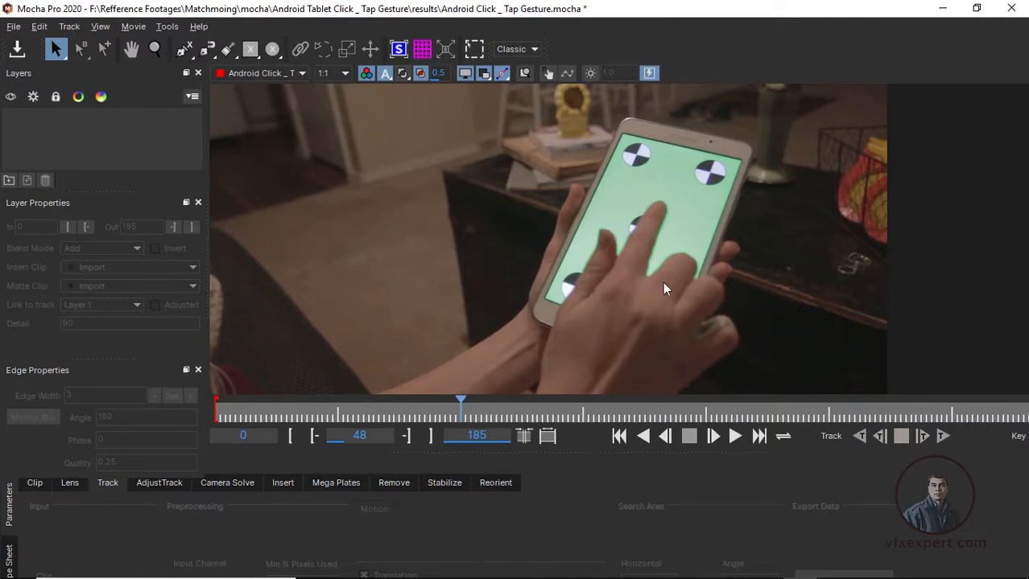
At frame 48, start an X-spline from the tapping hand's wrist up and around the thumb
{"action": "mouse_move", "coordinate": [460, 415]}
{"action": "left_mouse_down"}
{"action": "mouse_move", "coordinate": [415, 413]}
{"action": "mouse_move", "coordinate": [456, 414]}
{"action": "left_mouse_up"}
{"action": "key", "text": "z"}
{"action": "left_click_drag", "start_coordinate": [703, 298], "coordinate": [705, 158]}
{"action": "left_click_drag", "start_coordinate": [619, 212], "coordinate": [607, 223]}
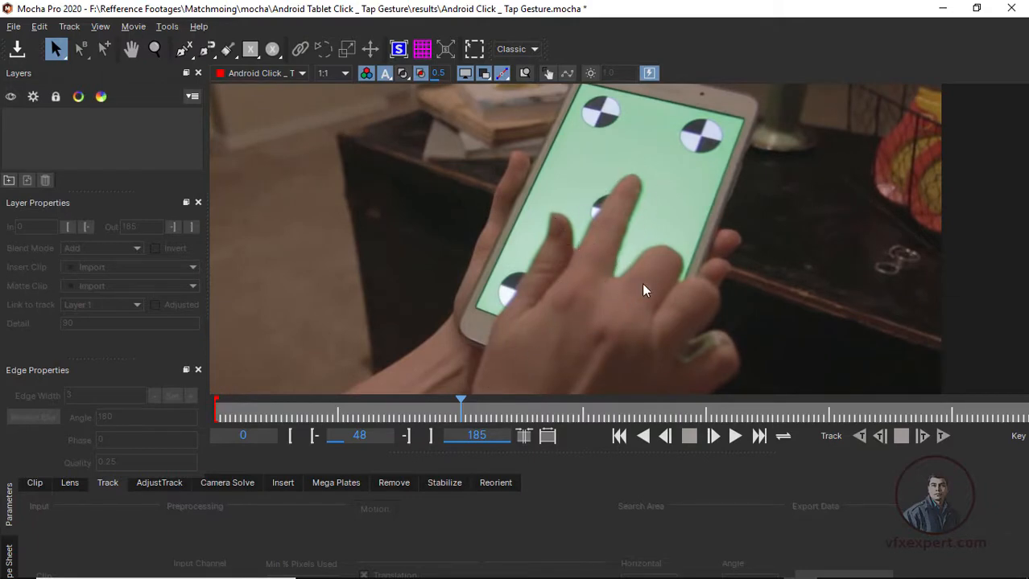
{"action": "left_click", "coordinate": [185, 51]}
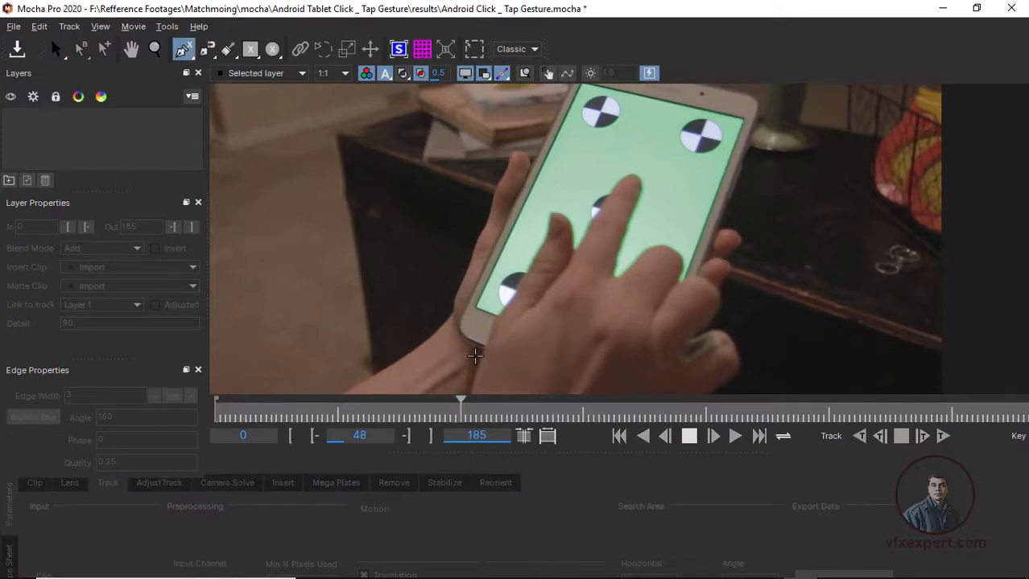
{"action": "left_click", "coordinate": [479, 354]}
{"action": "left_click", "coordinate": [498, 320]}
{"action": "left_click", "coordinate": [522, 272]}
{"action": "left_click", "coordinate": [543, 244]}
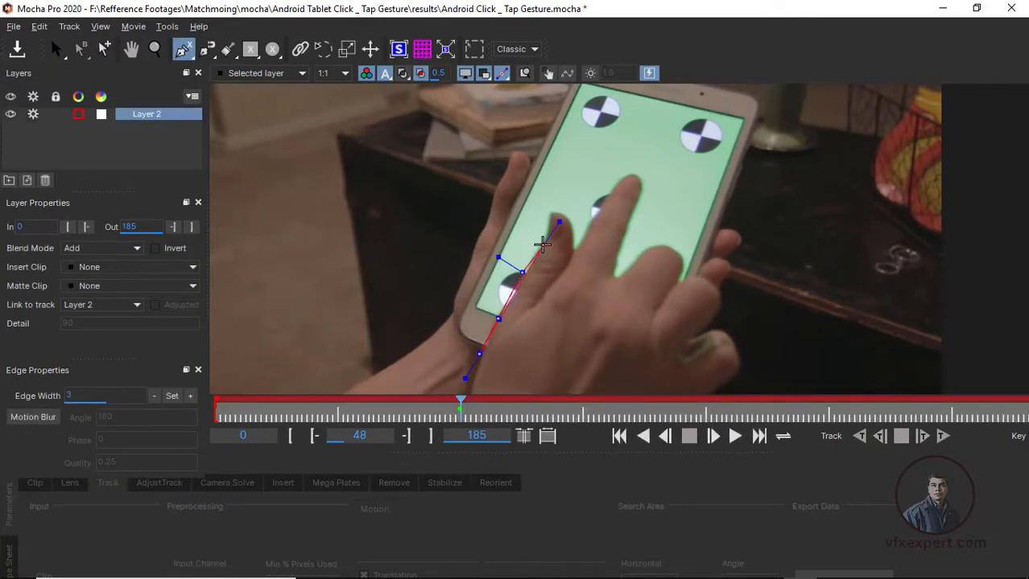
{"action": "left_click", "coordinate": [546, 216]}
{"action": "left_click", "coordinate": [579, 206]}
{"action": "left_click", "coordinate": [577, 253]}
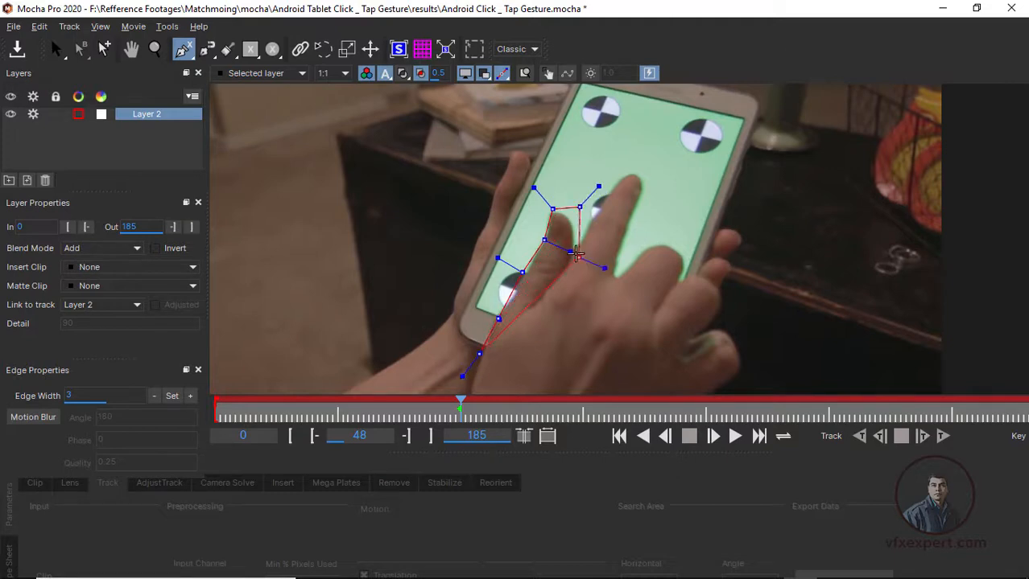
Continue the X-spline around the index finger and over the neighbouring bent knuckle
{"action": "left_click", "coordinate": [600, 204]}
{"action": "left_click", "coordinate": [626, 164]}
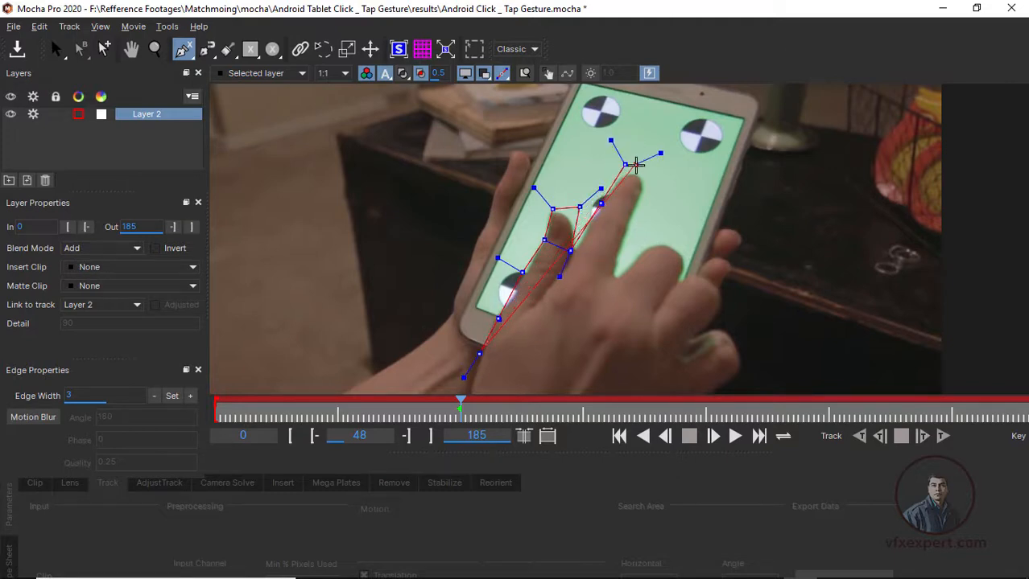
{"action": "left_click", "coordinate": [648, 175]}
{"action": "left_click", "coordinate": [643, 202]}
{"action": "left_click", "coordinate": [626, 247]}
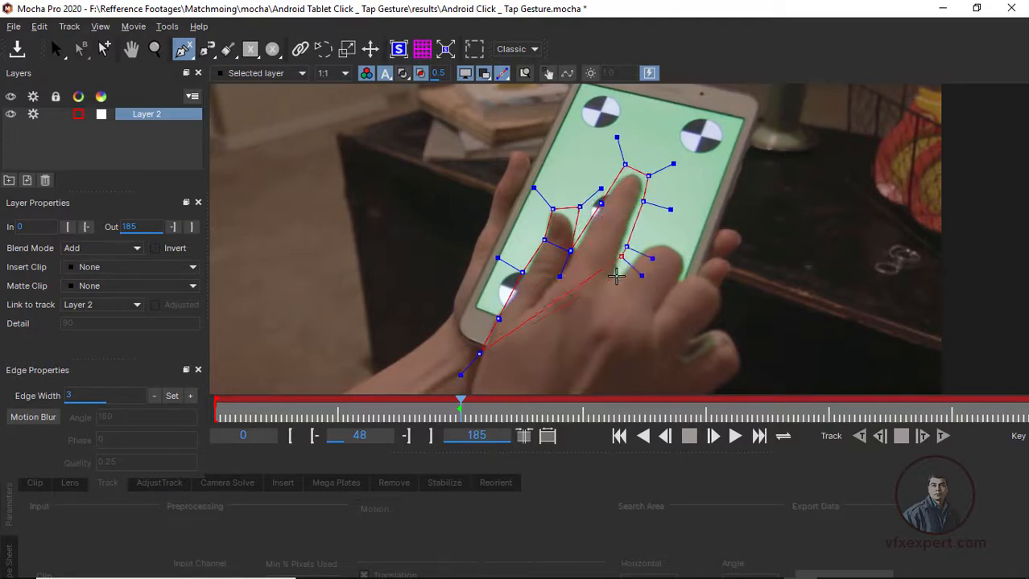
{"action": "left_click", "coordinate": [658, 242]}
{"action": "left_click", "coordinate": [685, 245]}
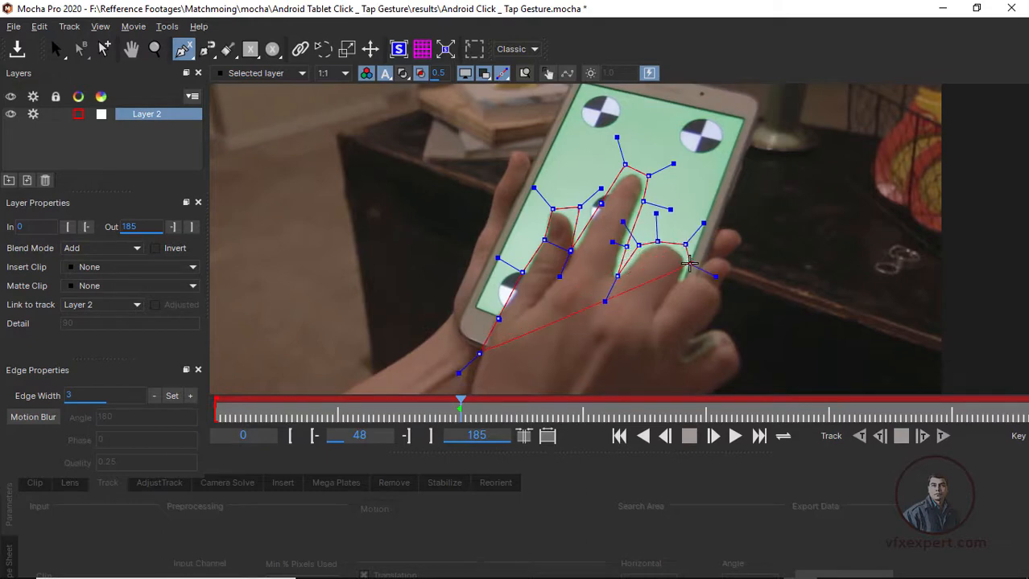
Carry the X-spline around the remaining fingers and below the frame edge, and finish it at the wrist
{"action": "left_click", "coordinate": [690, 265]}
{"action": "left_click", "coordinate": [698, 272]}
{"action": "left_click", "coordinate": [721, 283]}
{"action": "left_click", "coordinate": [723, 320]}
{"action": "left_click", "coordinate": [746, 341]}
{"action": "left_click_drag", "start_coordinate": [750, 323], "coordinate": [739, 227]}
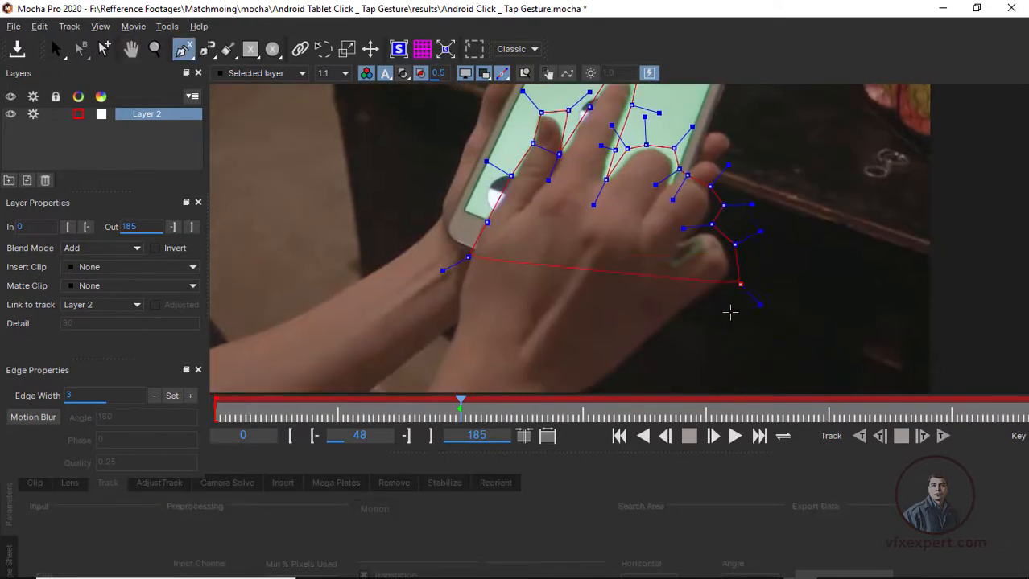
{"action": "left_click", "coordinate": [713, 318]}
{"action": "left_click", "coordinate": [639, 378]}
{"action": "left_click_drag", "start_coordinate": [660, 359], "coordinate": [655, 292]}
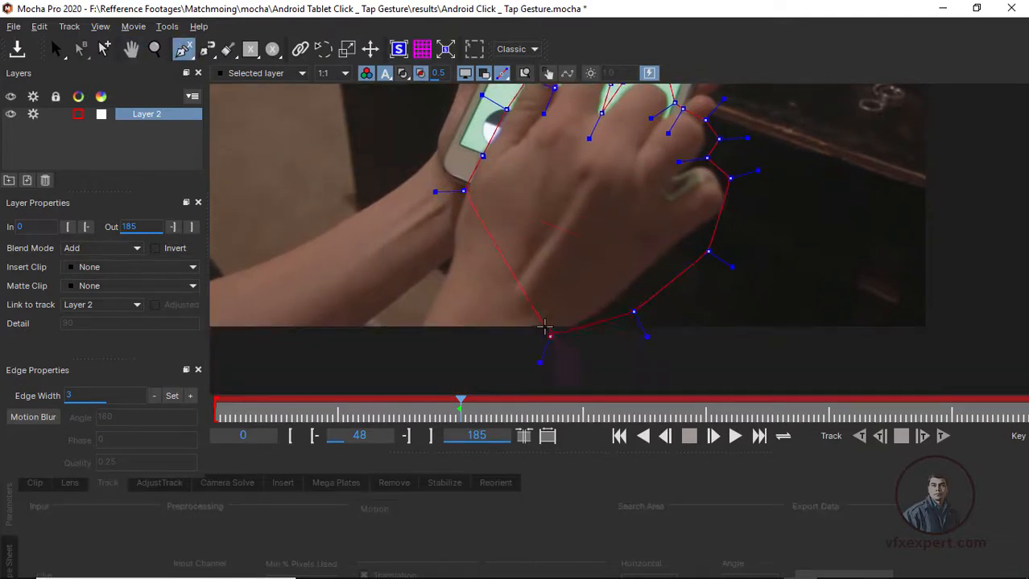
{"action": "left_click", "coordinate": [543, 308]}
{"action": "left_click", "coordinate": [480, 238]}
{"action": "right_click", "coordinate": [480, 238]}
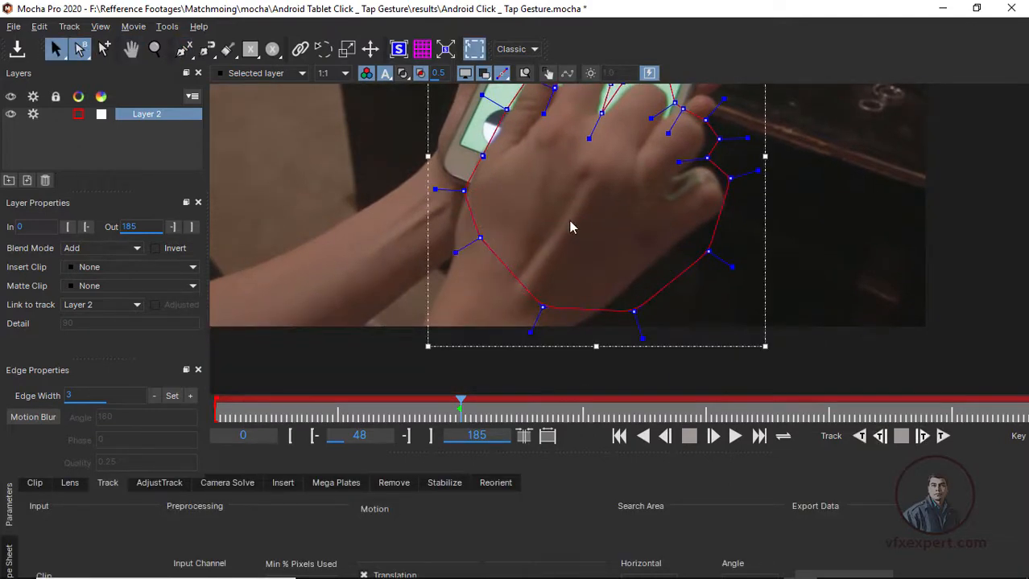
Refine the spline's points and curve handles so it rounds the thumb tip, index fingertip and bent knuckle
{"action": "left_click_drag", "start_coordinate": [537, 275], "coordinate": [538, 299]}
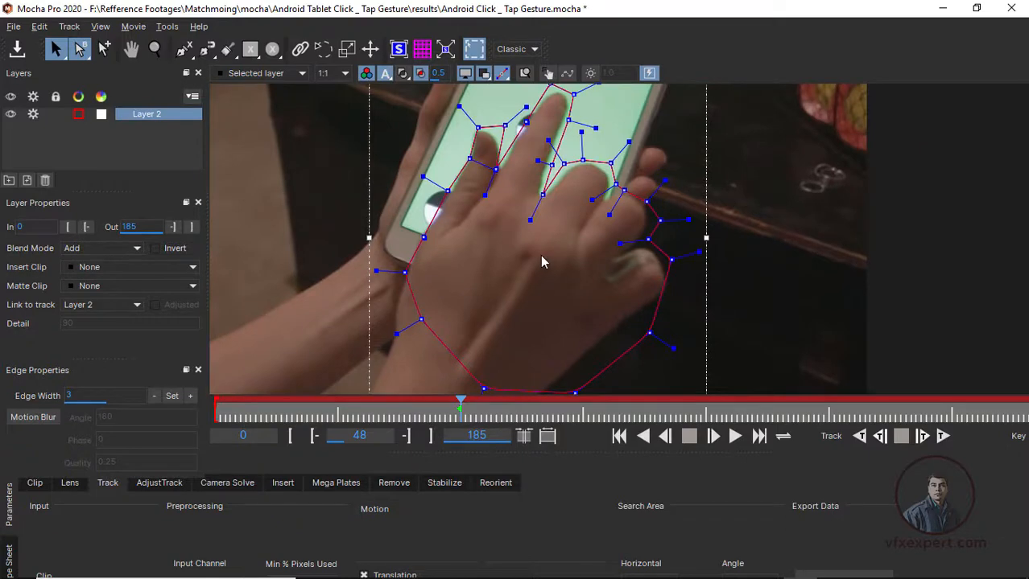
{"action": "key", "text": "z"}
{"action": "left_click_drag", "start_coordinate": [638, 306], "coordinate": [686, 393]}
{"action": "left_click_drag", "start_coordinate": [399, 119], "coordinate": [792, 374]}
{"action": "mouse_move", "coordinate": [659, 201]}
{"action": "left_mouse_down"}
{"action": "mouse_move", "coordinate": [661, 190]}
{"action": "mouse_move", "coordinate": [662, 202]}
{"action": "left_mouse_up"}
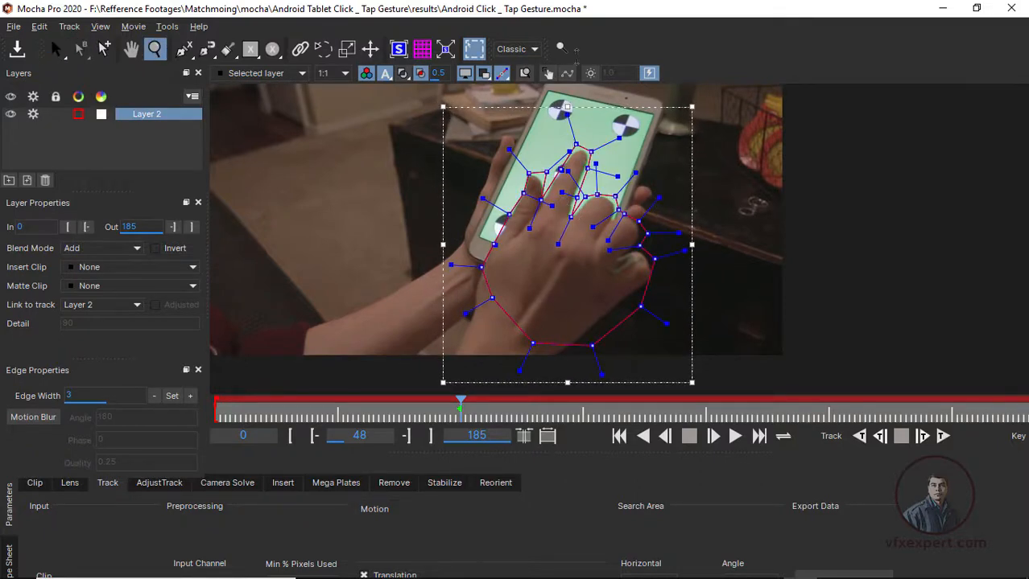
{"action": "scroll", "coordinate": [568, 141], "scroll_direction": "up", "scroll_amount": 2}
{"action": "left_click_drag", "start_coordinate": [501, 160], "coordinate": [491, 189]}
{"action": "left_click_drag", "start_coordinate": [478, 224], "coordinate": [475, 222]}
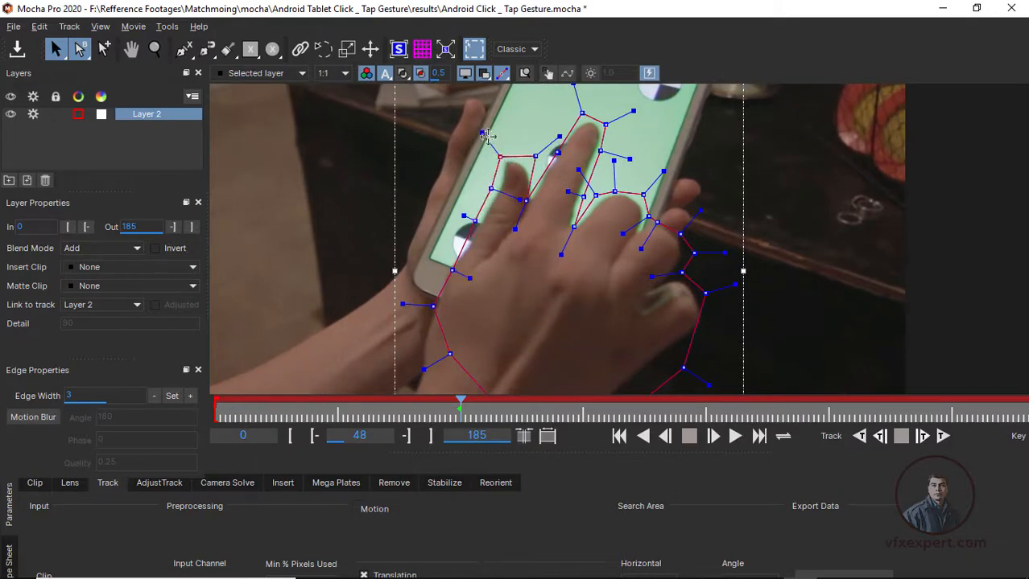
{"action": "left_click_drag", "start_coordinate": [485, 134], "coordinate": [490, 142]}
{"action": "left_click_drag", "start_coordinate": [559, 137], "coordinate": [548, 146]}
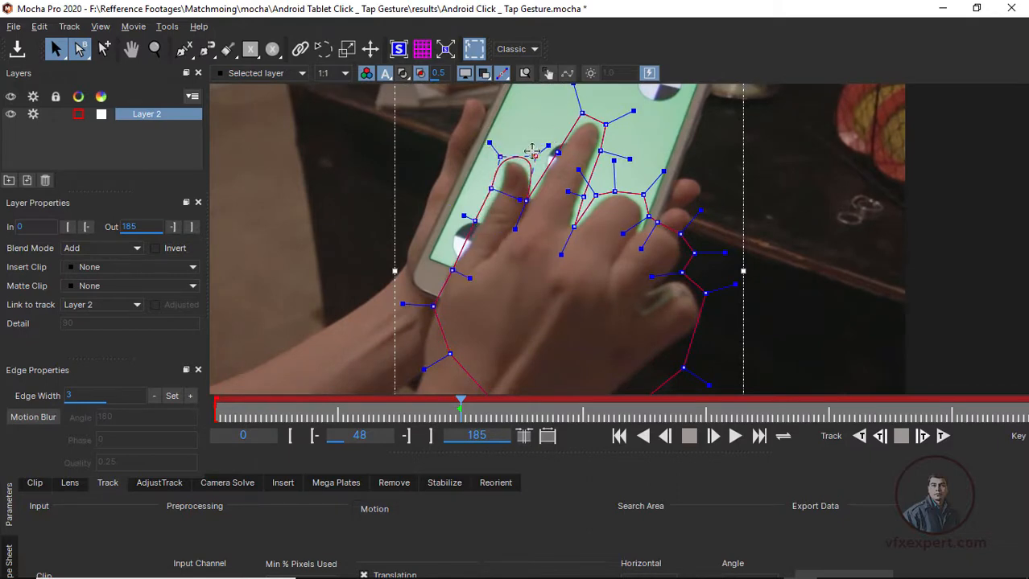
{"action": "left_click_drag", "start_coordinate": [571, 85], "coordinate": [572, 93]}
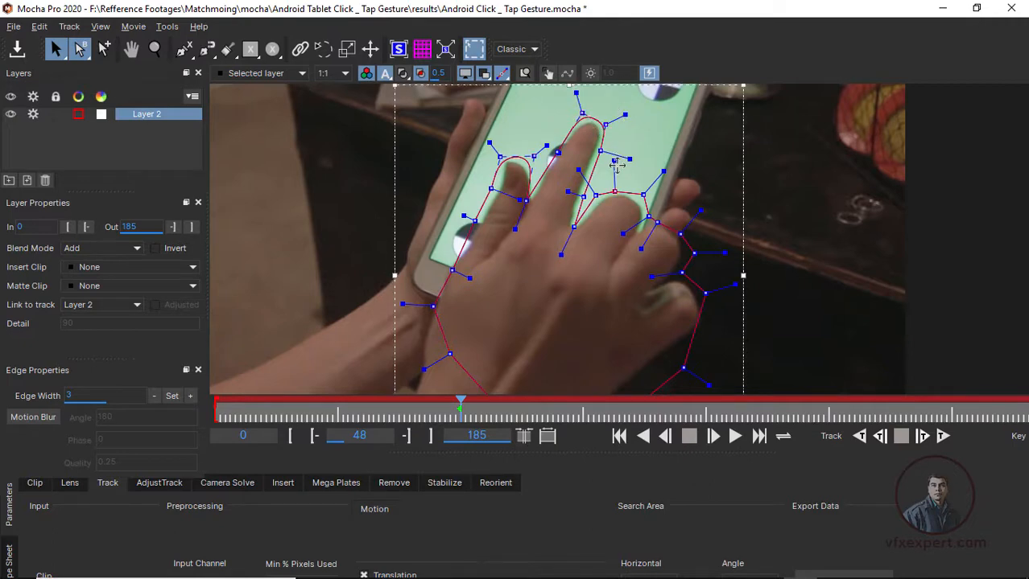
{"action": "left_click_drag", "start_coordinate": [665, 174], "coordinate": [657, 178]}
At frame 56, shift the whole hand spline onto the hand and adjust its index fingertip and knuckle points
{"action": "left_click_drag", "start_coordinate": [462, 411], "coordinate": [501, 411]}
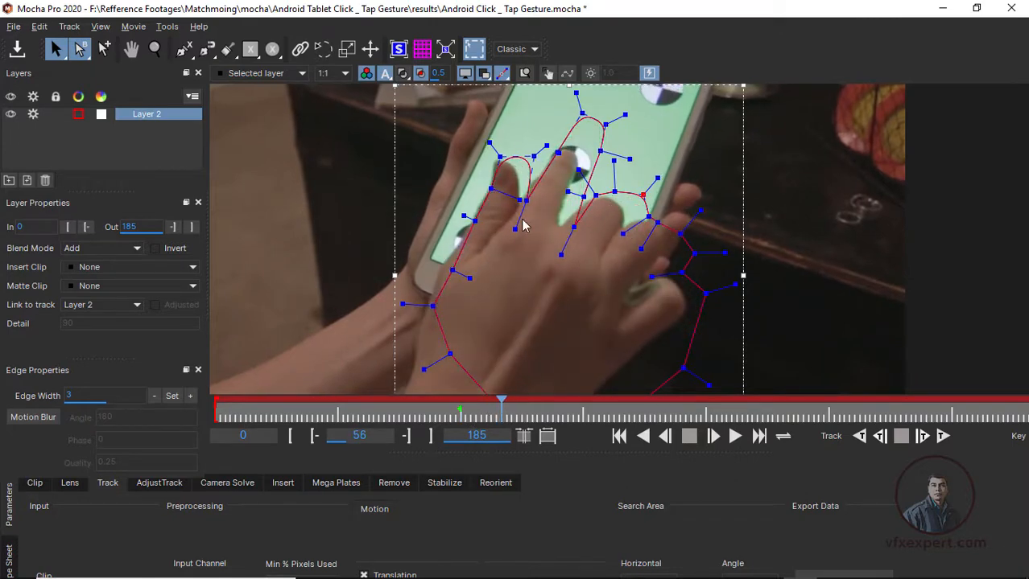
{"action": "key", "text": "z"}
{"action": "left_click_drag", "start_coordinate": [556, 182], "coordinate": [515, 346]}
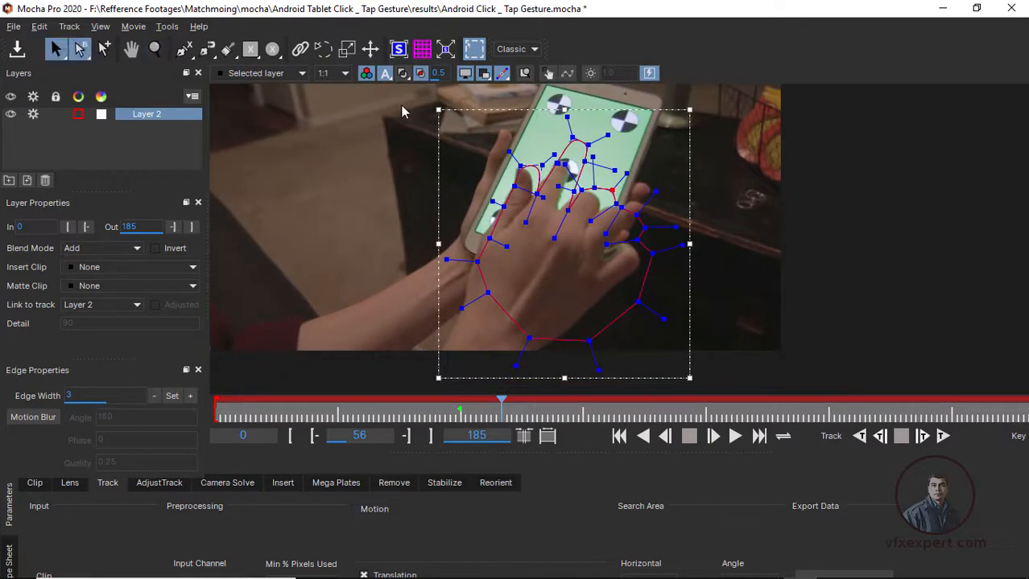
{"action": "left_click_drag", "start_coordinate": [401, 106], "coordinate": [757, 402]}
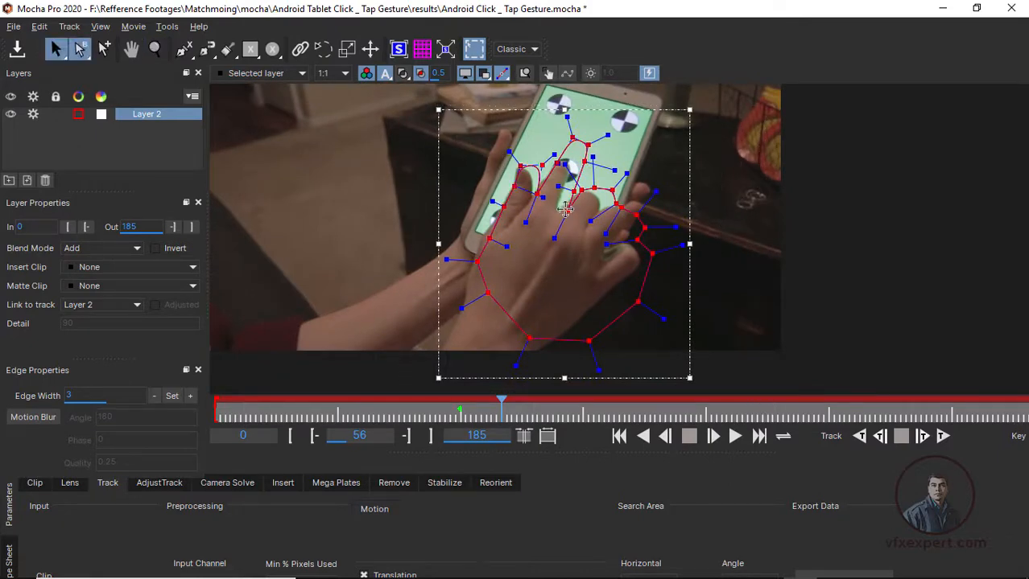
{"action": "left_click_drag", "start_coordinate": [566, 209], "coordinate": [559, 211]}
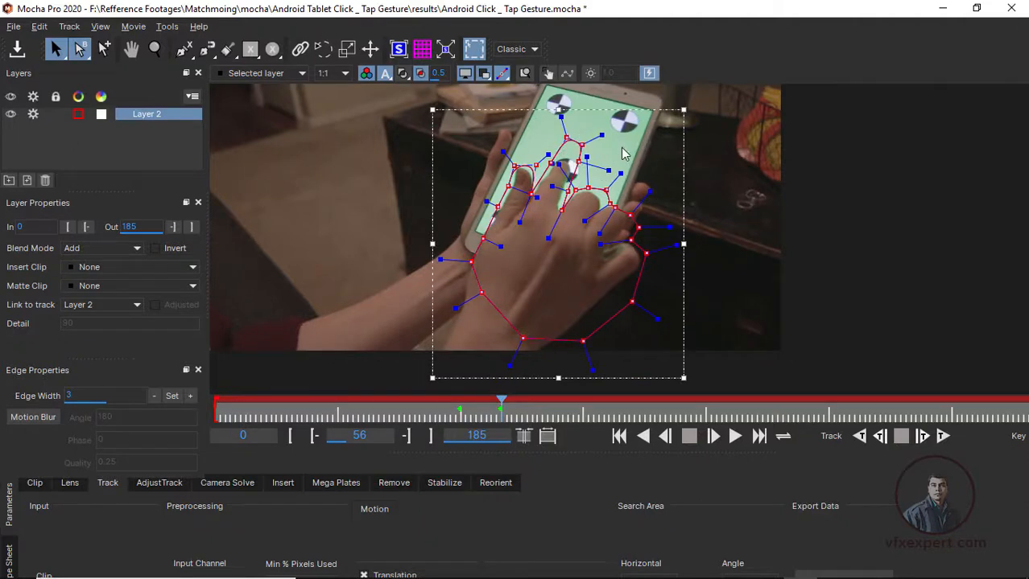
{"action": "left_click_drag", "start_coordinate": [581, 145], "coordinate": [555, 150]}
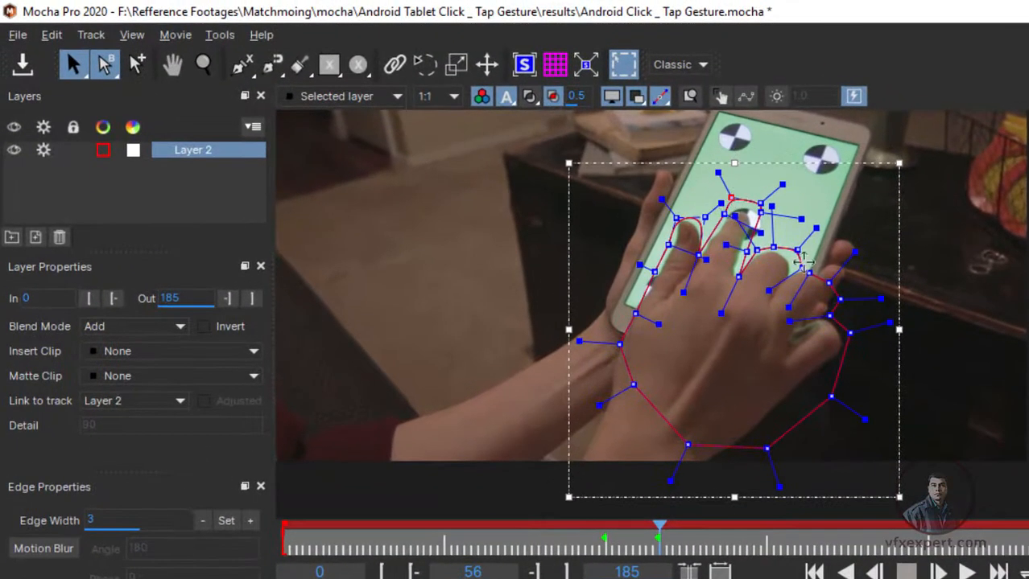
{"action": "left_click_drag", "start_coordinate": [797, 251], "coordinate": [794, 253]}
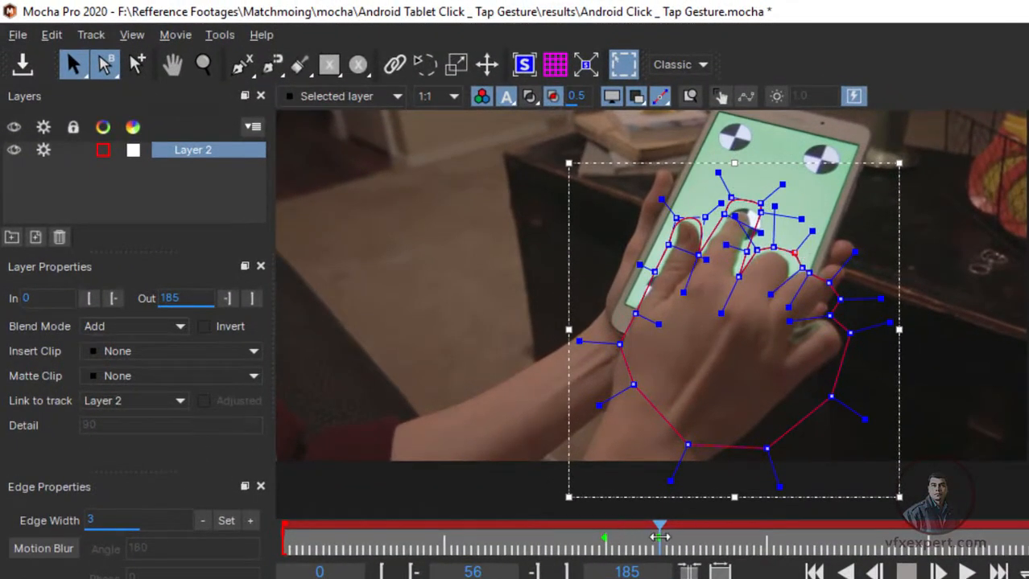
At frame 63, move the whole spline onto the hand and adjust the points along the thumb, wrist and knuckle
{"action": "left_click_drag", "start_coordinate": [659, 539], "coordinate": [702, 537]}
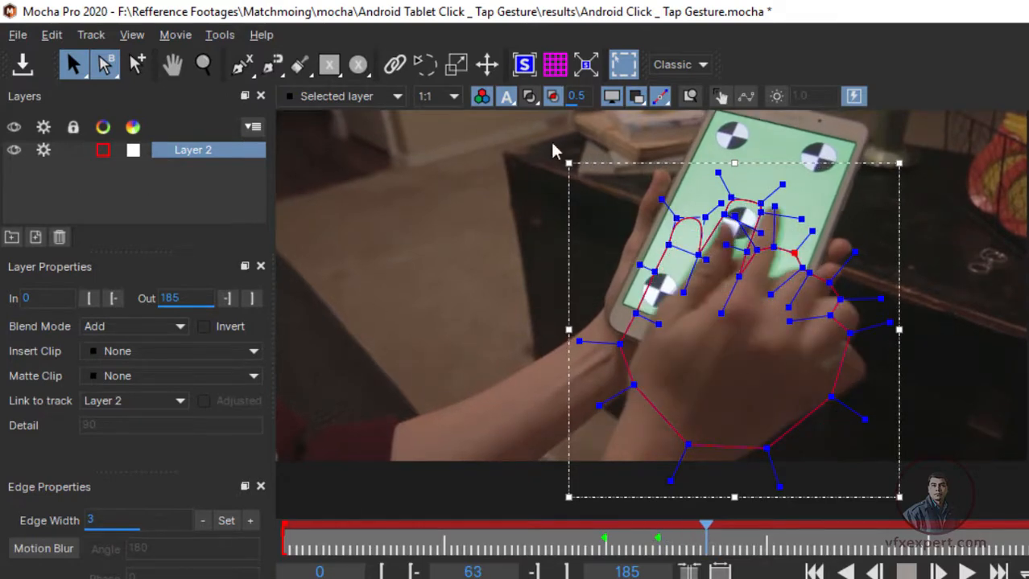
{"action": "left_click_drag", "start_coordinate": [533, 132], "coordinate": [829, 493]}
{"action": "left_click_drag", "start_coordinate": [768, 457], "coordinate": [802, 454]}
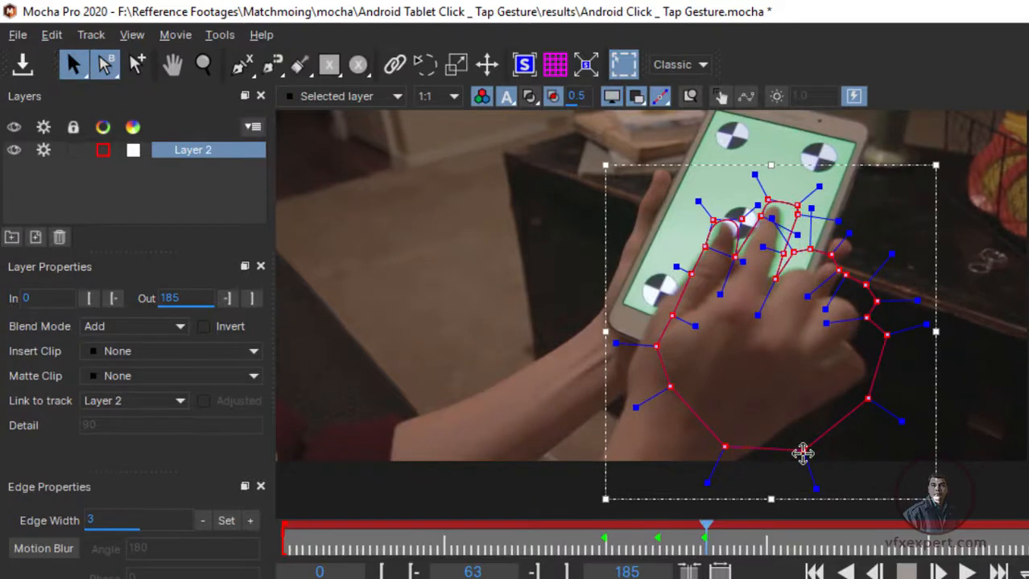
{"action": "left_click", "coordinate": [718, 335]}
{"action": "left_click_drag", "start_coordinate": [672, 316], "coordinate": [638, 340]}
{"action": "left_click_drag", "start_coordinate": [690, 276], "coordinate": [679, 269]}
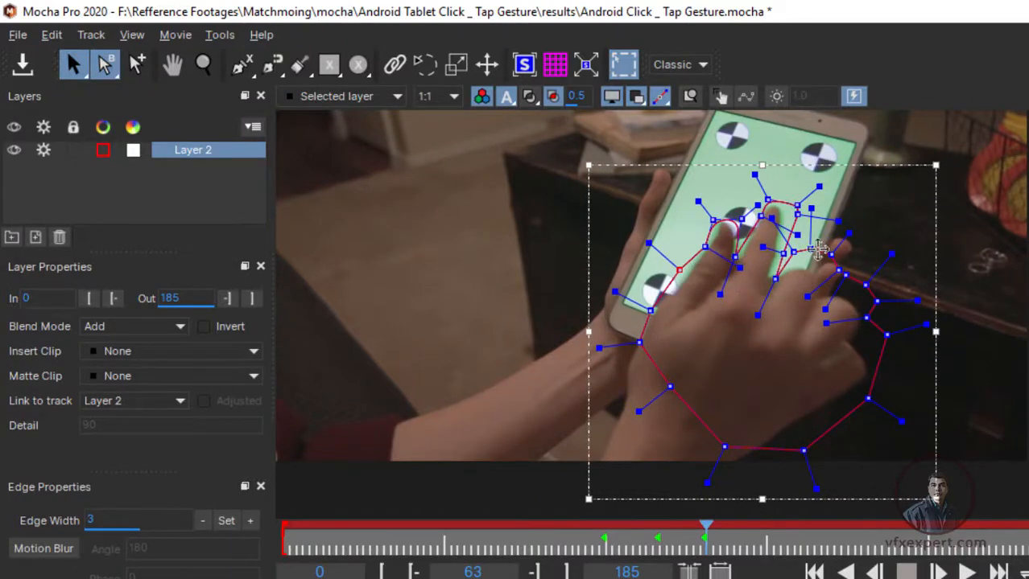
{"action": "mouse_move", "coordinate": [817, 251]}
{"action": "left_mouse_down"}
{"action": "mouse_move", "coordinate": [841, 248]}
{"action": "mouse_move", "coordinate": [827, 259]}
{"action": "left_mouse_up"}
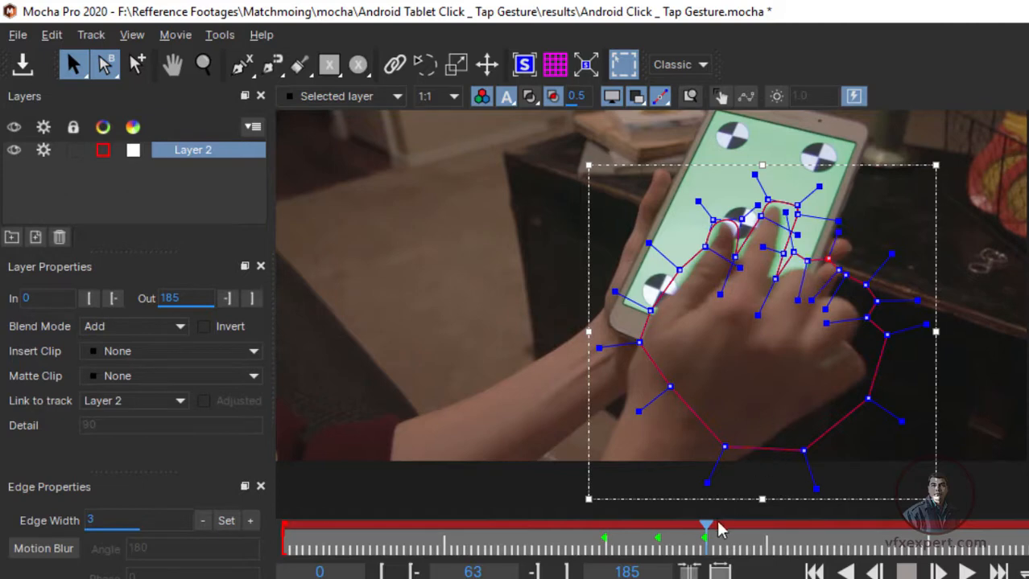
At frame 66, move the whole spline down with the hand and rotate it to match the hand's tilt
{"action": "left_click_drag", "start_coordinate": [706, 537], "coordinate": [729, 541]}
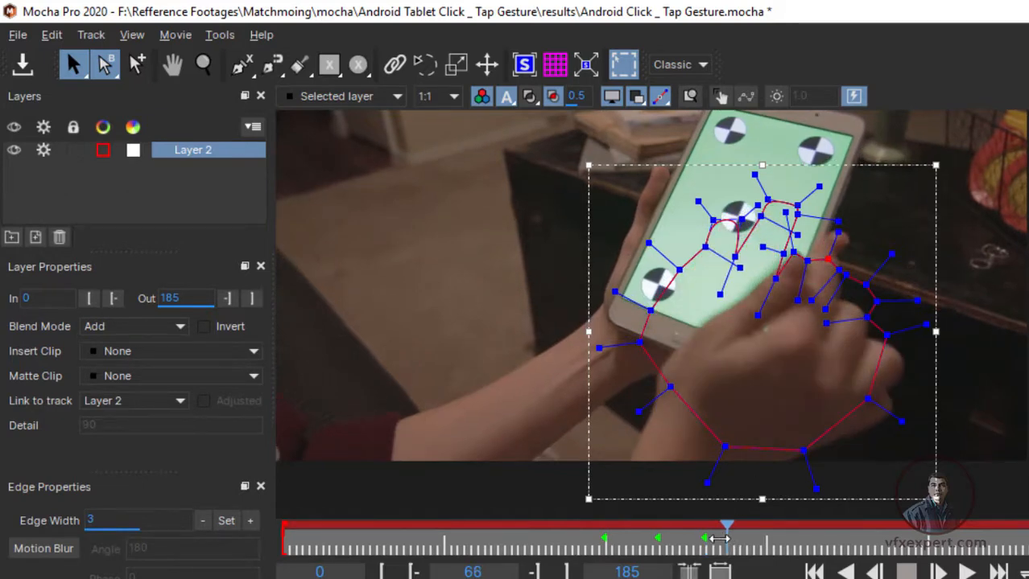
{"action": "left_click_drag", "start_coordinate": [509, 144], "coordinate": [1010, 503]}
{"action": "left_click_drag", "start_coordinate": [808, 450], "coordinate": [853, 485]}
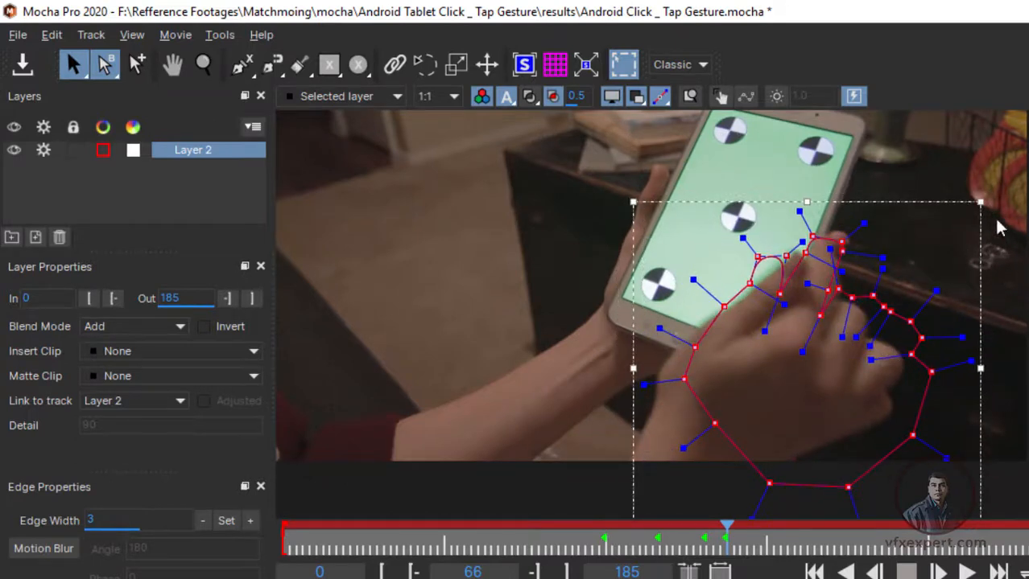
{"action": "left_click_drag", "start_coordinate": [980, 210], "coordinate": [1014, 235]}
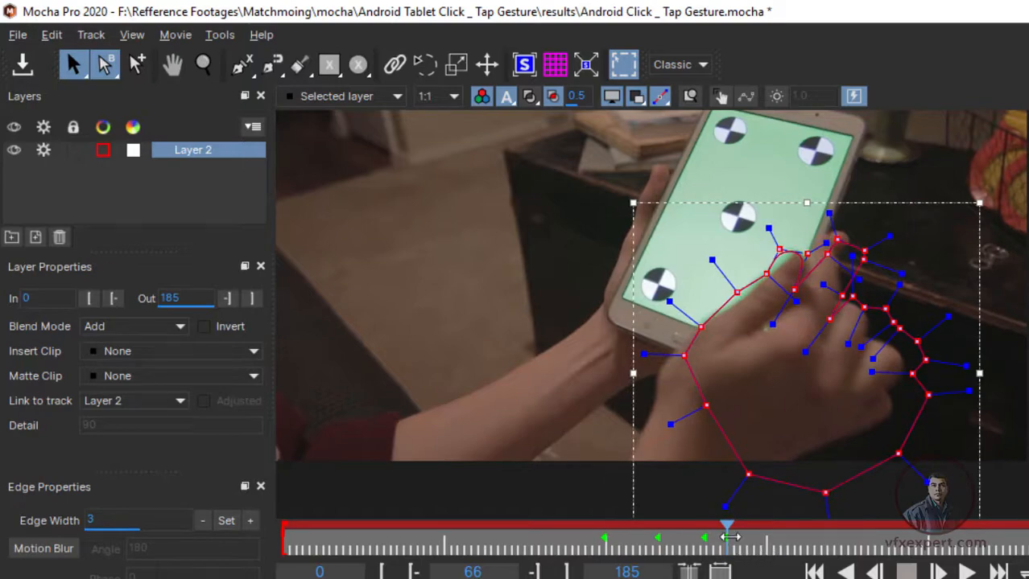
Move the whole spline down with the withdrawing hand at frame 72 and again a few frames further on
{"action": "left_click_drag", "start_coordinate": [718, 539], "coordinate": [767, 542]}
{"action": "left_click_drag", "start_coordinate": [842, 340], "coordinate": [850, 410]}
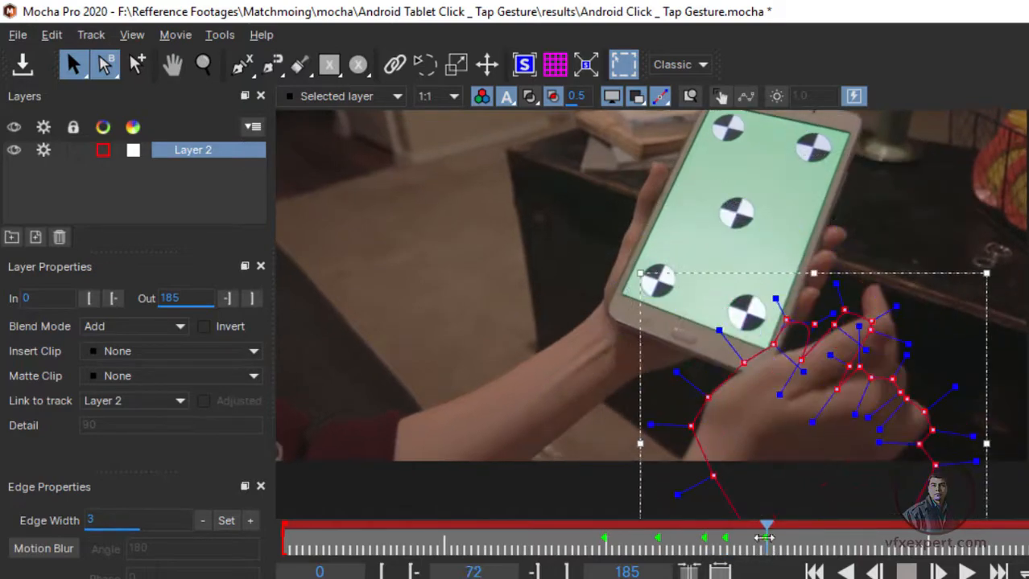
{"action": "left_click_drag", "start_coordinate": [769, 540], "coordinate": [787, 540]}
{"action": "left_click_drag", "start_coordinate": [920, 406], "coordinate": [933, 427]}
Reposition the whole spline on the hand midway between frames 66 and 72, and at frame 59
{"action": "left_click_drag", "start_coordinate": [788, 539], "coordinate": [746, 540]}
{"action": "left_click_drag", "start_coordinate": [837, 378], "coordinate": [851, 391]}
{"action": "left_click_drag", "start_coordinate": [746, 540], "coordinate": [678, 540]}
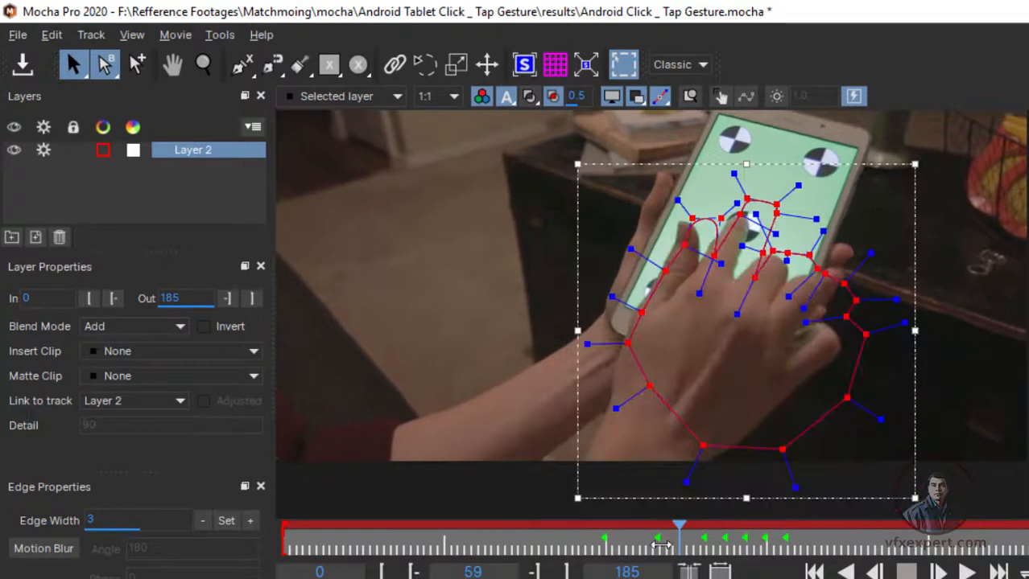
{"action": "left_click_drag", "start_coordinate": [757, 278], "coordinate": [742, 278]}
At frame 44, move the whole spline onto the hand, rotate it to match, and fine-tune its position
{"action": "left_click_drag", "start_coordinate": [679, 539], "coordinate": [578, 539]}
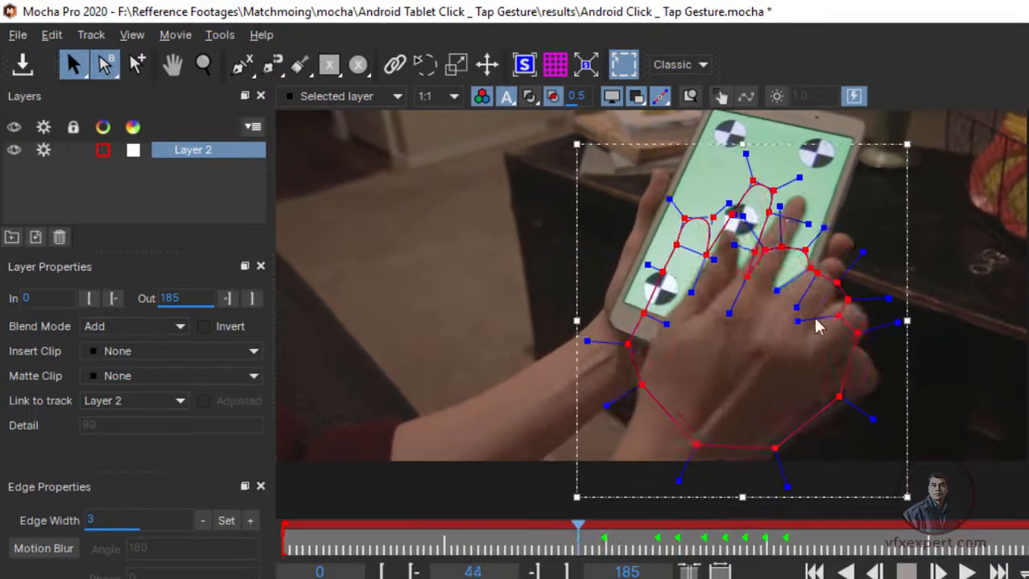
{"action": "left_click_drag", "start_coordinate": [815, 323], "coordinate": [851, 335]}
{"action": "left_click_drag", "start_coordinate": [952, 151], "coordinate": [965, 168]}
{"action": "left_click_drag", "start_coordinate": [793, 389], "coordinate": [786, 388]}
At frame 40, move the whole spline onto the incoming hand, rotate it to match, and fine-tune its position
{"action": "left_click_drag", "start_coordinate": [577, 539], "coordinate": [552, 540]}
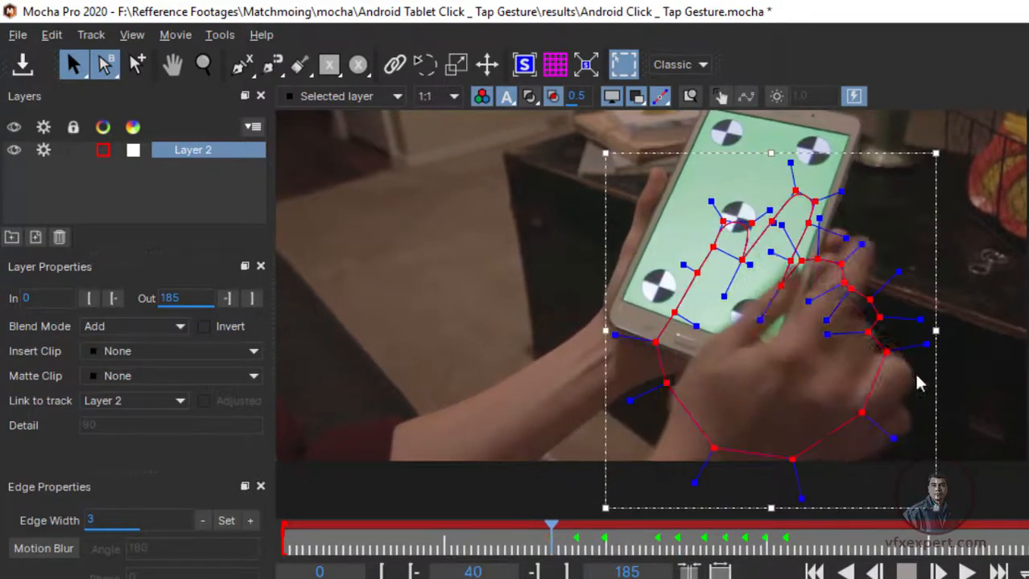
{"action": "left_click_drag", "start_coordinate": [916, 377], "coordinate": [981, 417]}
{"action": "left_click_drag", "start_coordinate": [1008, 199], "coordinate": [1021, 234]}
{"action": "left_click_drag", "start_coordinate": [893, 329], "coordinate": [867, 336]}
Fine-tune the whole spline's position at frame 43 and move it down to match the incoming hand at frame 39
{"action": "left_click_drag", "start_coordinate": [551, 539], "coordinate": [572, 539]}
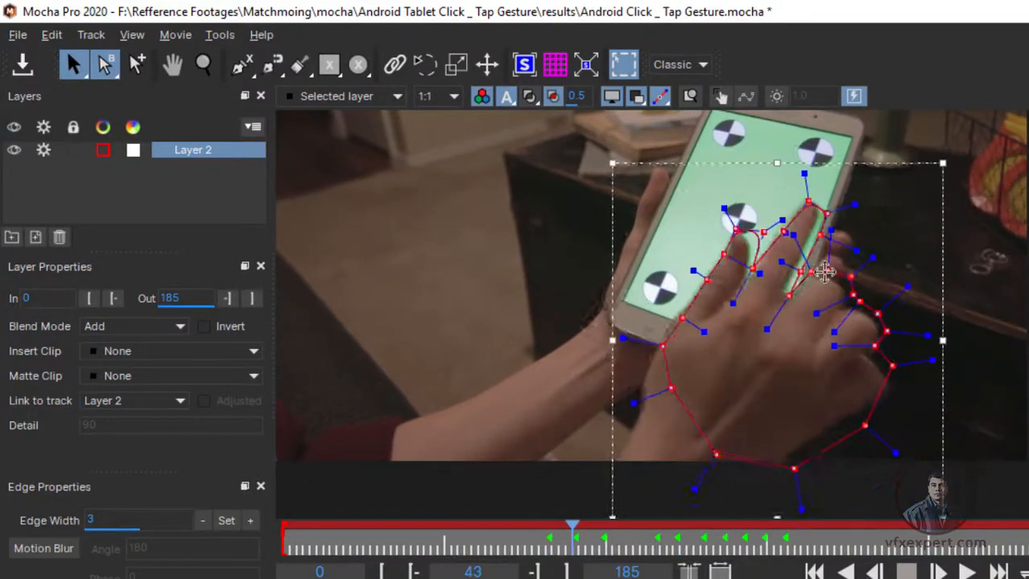
{"action": "left_click_drag", "start_coordinate": [819, 271], "coordinate": [811, 273]}
{"action": "left_click_drag", "start_coordinate": [572, 539], "coordinate": [544, 541]}
{"action": "left_click_drag", "start_coordinate": [912, 394], "coordinate": [942, 433]}
{"action": "key", "text": "Left"}
At frame 36, move the whole spline down onto the hand and rotate it to match, and reposition it again at frame 34
{"action": "left_click_drag", "start_coordinate": [538, 541], "coordinate": [523, 542]}
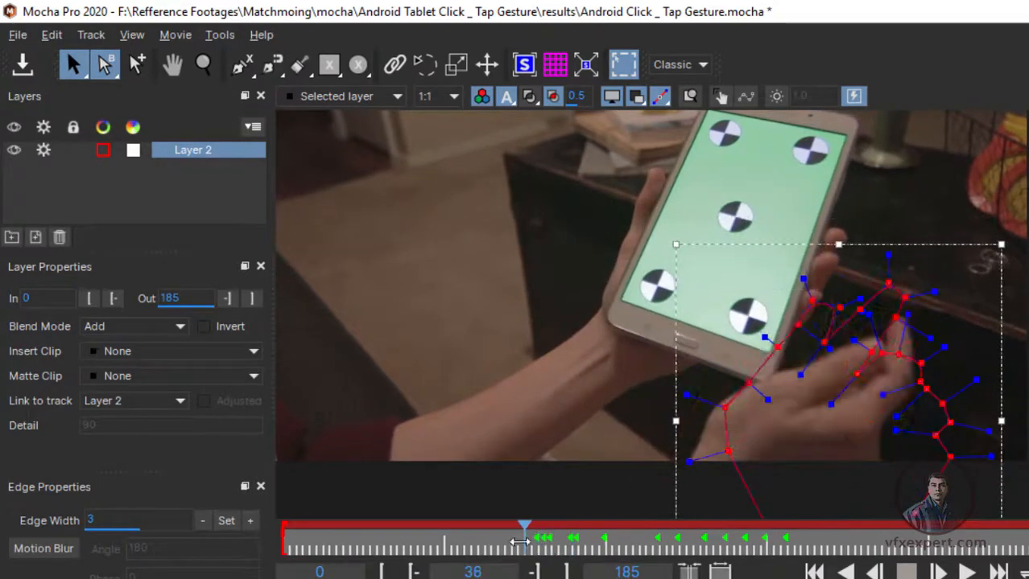
{"action": "left_click_drag", "start_coordinate": [944, 454], "coordinate": [931, 494]}
{"action": "left_click_drag", "start_coordinate": [996, 283], "coordinate": [1012, 314]}
{"action": "left_click_drag", "start_coordinate": [839, 372], "coordinate": [833, 378]}
{"action": "left_click_drag", "start_coordinate": [523, 541], "coordinate": [512, 541]}
{"action": "left_click_drag", "start_coordinate": [857, 395], "coordinate": [844, 412]}
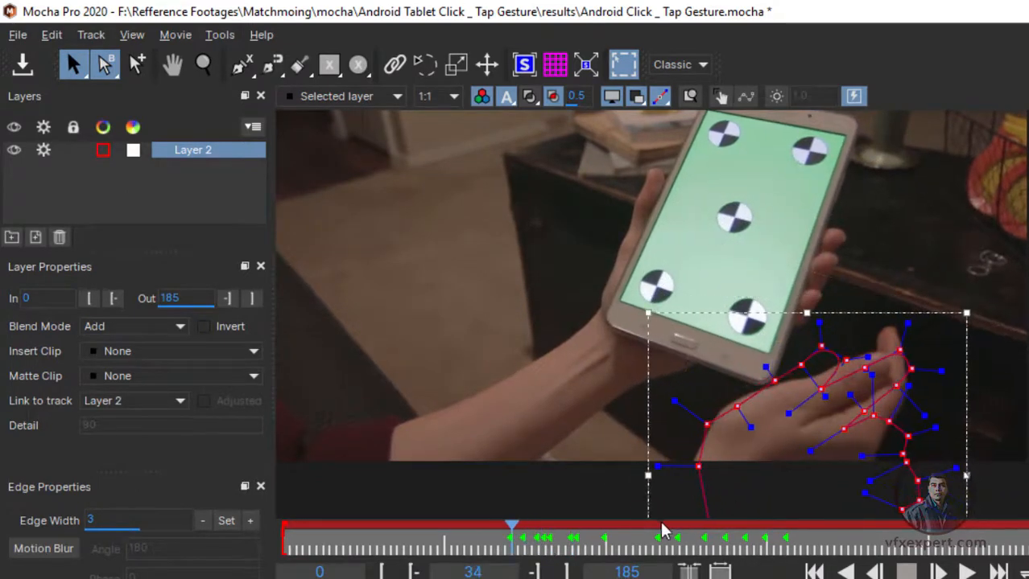
At frame 112, move the whole spline up onto the hand as it returns to the tablet
{"action": "left_click_drag", "start_coordinate": [515, 541], "coordinate": [981, 570]}
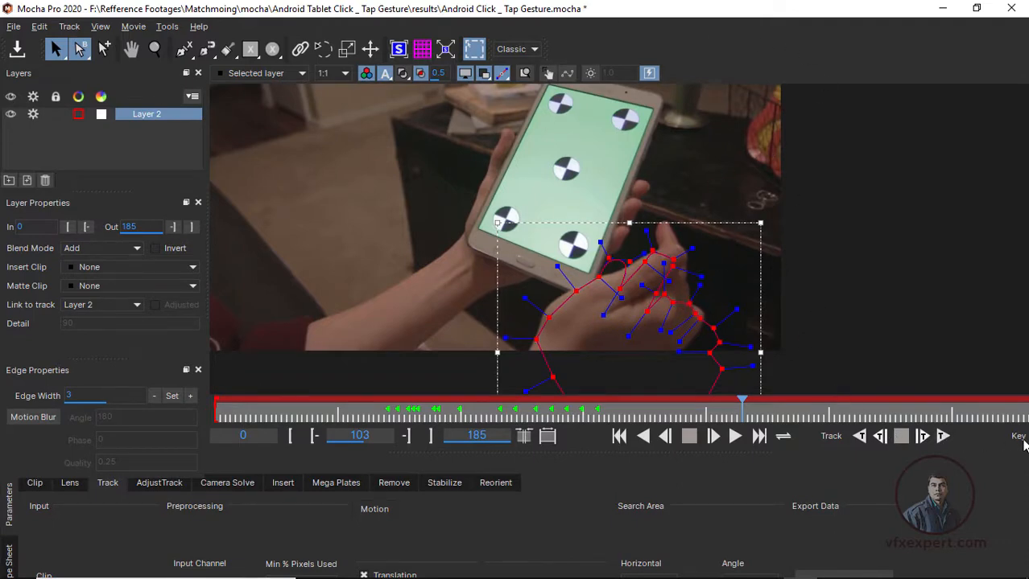
{"action": "double_click", "coordinate": [653, 12]}
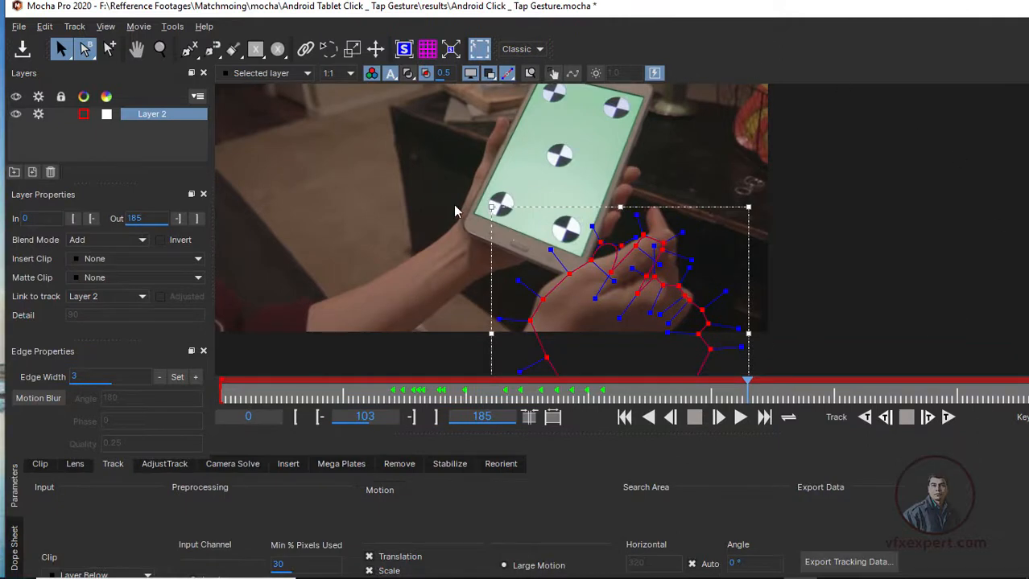
{"action": "double_click", "coordinate": [922, 18]}
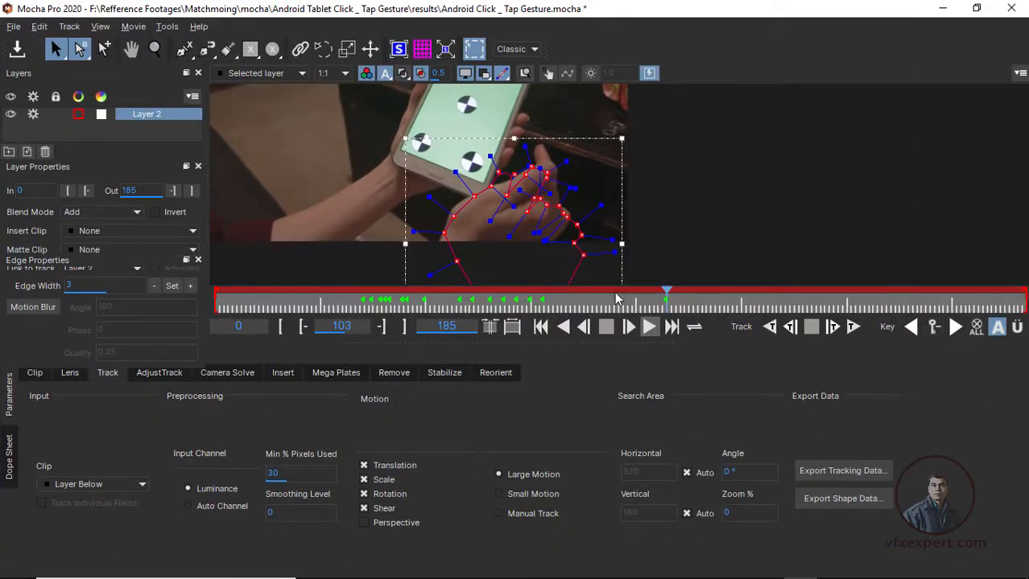
{"action": "left_click_drag", "start_coordinate": [666, 296], "coordinate": [708, 312]}
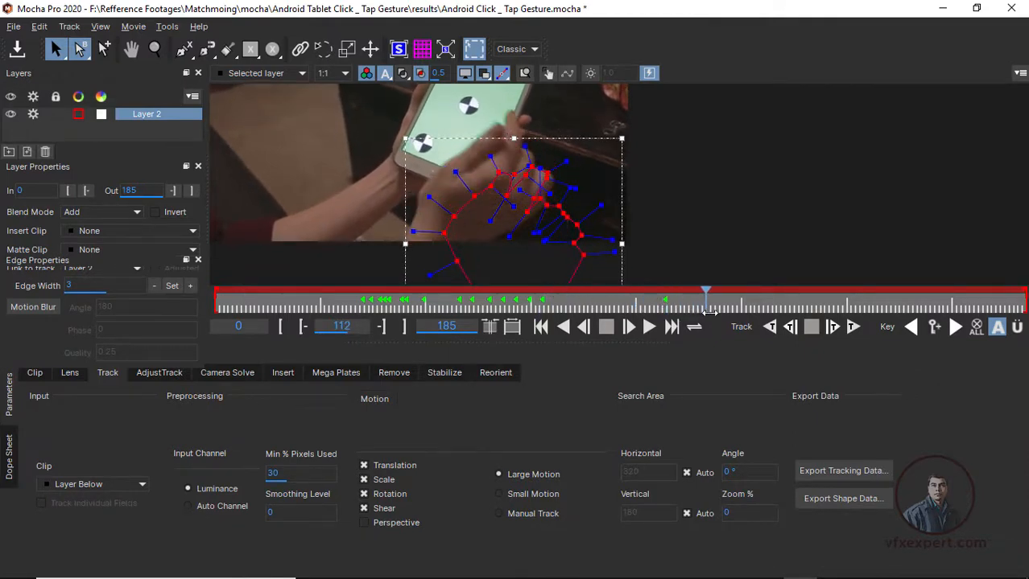
{"action": "key", "text": "z"}
{"action": "left_click_drag", "start_coordinate": [366, 159], "coordinate": [394, 179]}
{"action": "left_click_drag", "start_coordinate": [531, 193], "coordinate": [531, 107]}
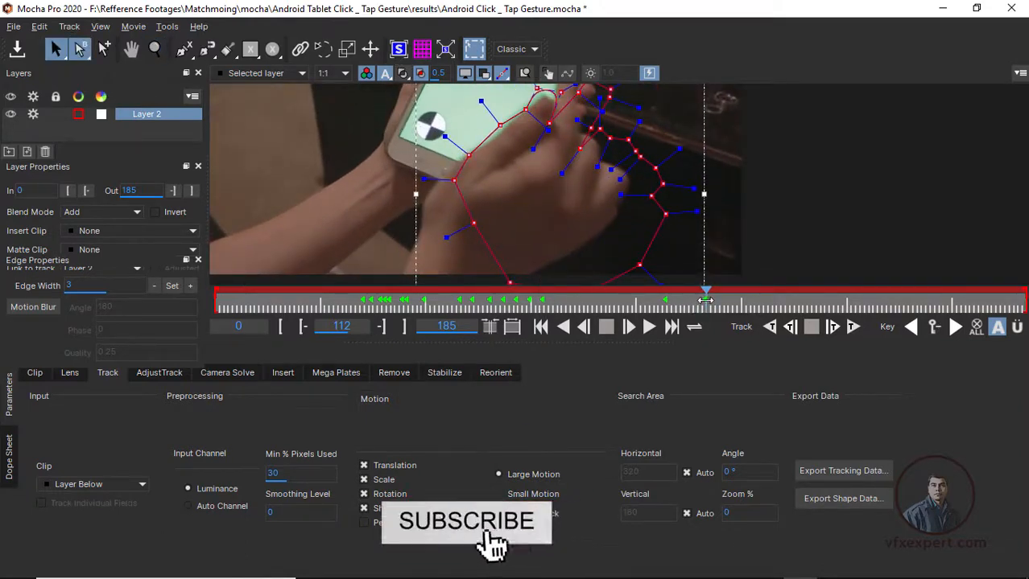
At frame 115, move the whole spline onto the tapping hand and rotate it to match
{"action": "mouse_move", "coordinate": [705, 300]}
{"action": "left_mouse_down"}
{"action": "mouse_move", "coordinate": [736, 301]}
{"action": "mouse_move", "coordinate": [717, 301]}
{"action": "left_mouse_up"}
{"action": "key", "text": "x"}
{"action": "left_click_drag", "start_coordinate": [525, 117], "coordinate": [518, 180]}
{"action": "left_click_drag", "start_coordinate": [691, 124], "coordinate": [670, 126]}
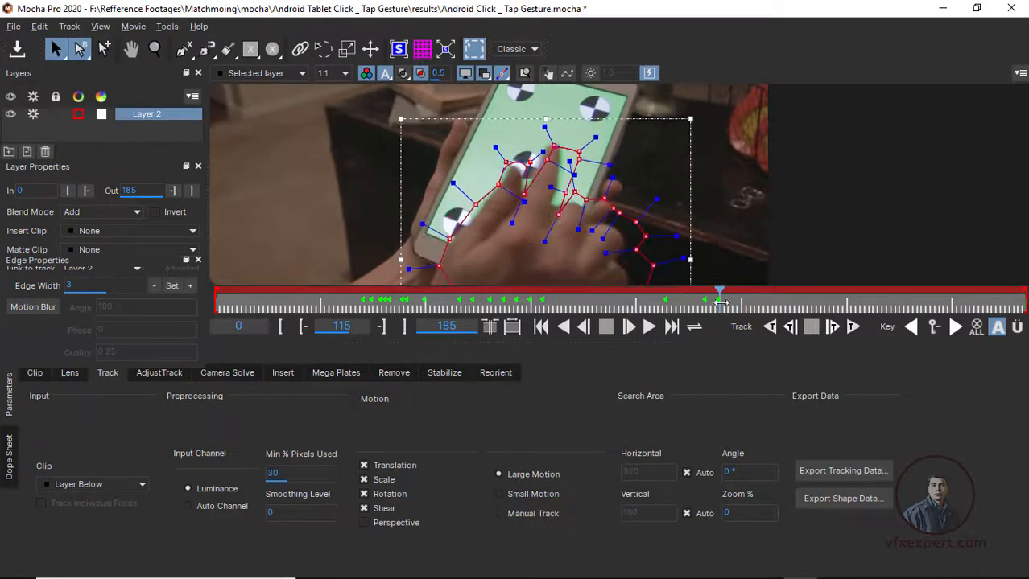
Near frame 140, reposition the whole spline on the moving hand and adjust its rotation
{"action": "left_click_drag", "start_coordinate": [721, 302], "coordinate": [829, 301]}
{"action": "left_click_drag", "start_coordinate": [604, 239], "coordinate": [566, 215]}
{"action": "left_click_drag", "start_coordinate": [697, 125], "coordinate": [681, 117]}
Close the Edge Properties and set Layer 2's In point to frame 34, its first keyframe
{"action": "left_click_drag", "start_coordinate": [829, 302], "coordinate": [353, 301]}
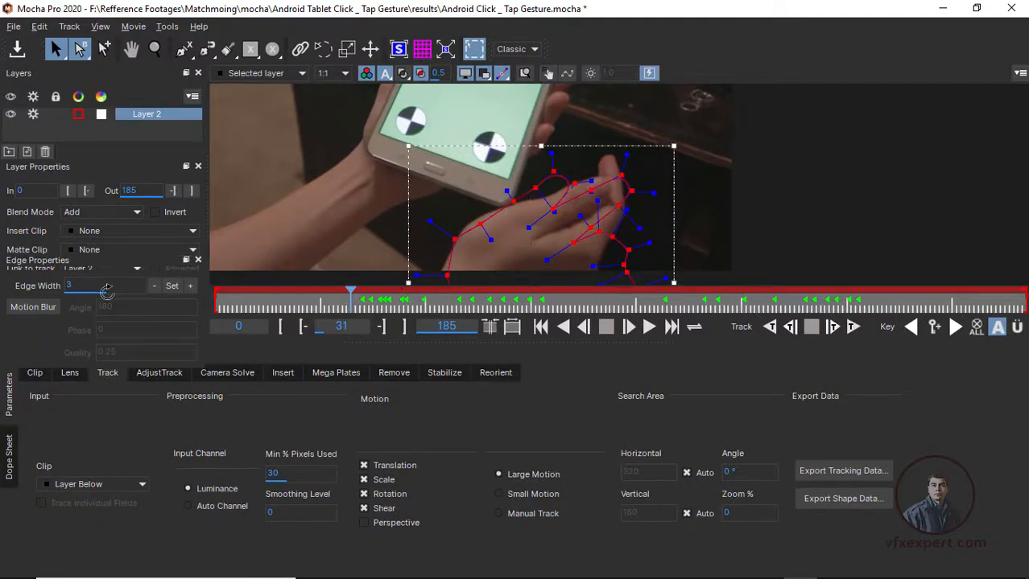
{"action": "left_click", "coordinate": [198, 259]}
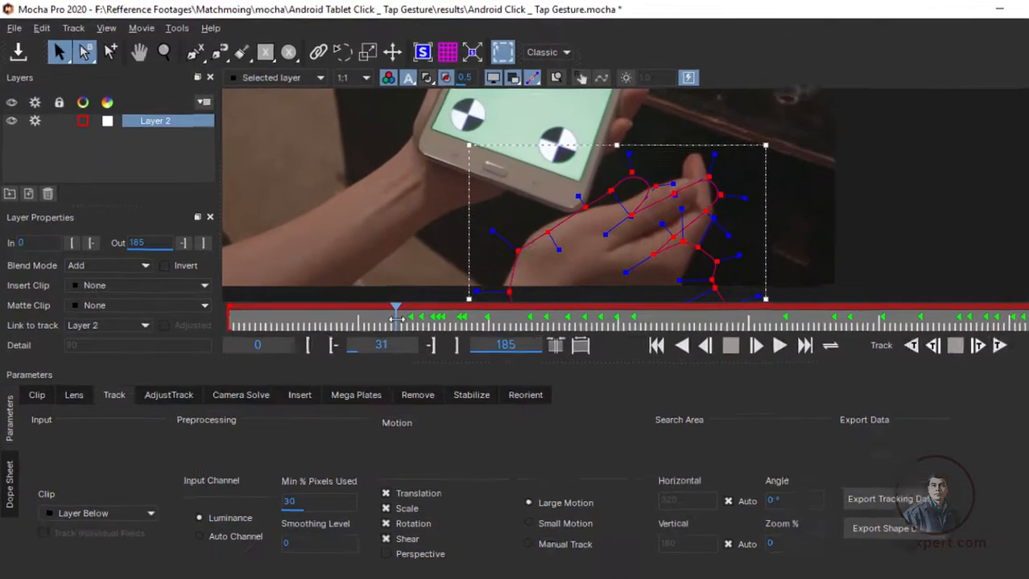
{"action": "left_click_drag", "start_coordinate": [376, 301], "coordinate": [383, 300]}
{"action": "left_click_drag", "start_coordinate": [526, 414], "coordinate": [553, 456]}
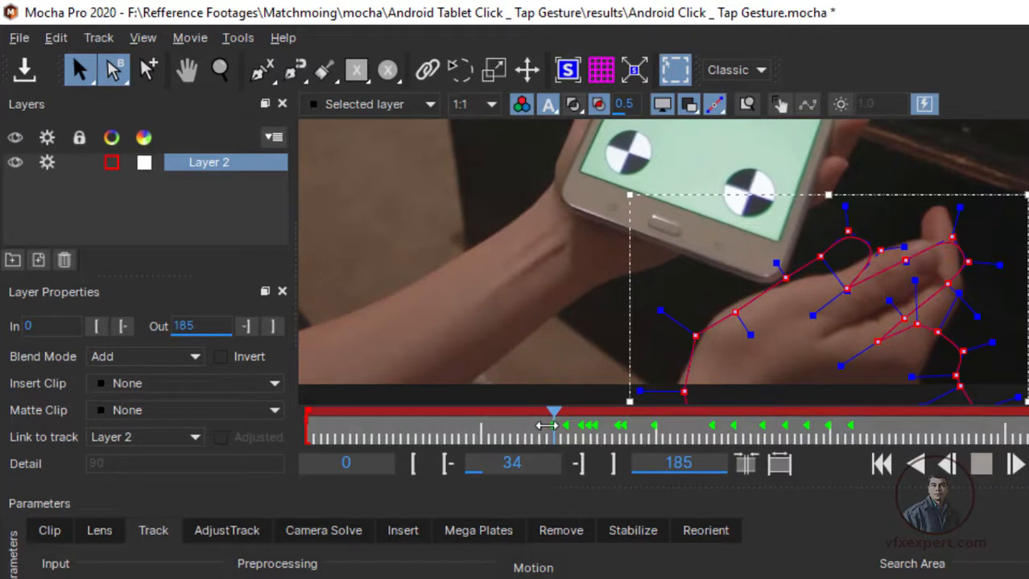
{"action": "left_click_drag", "start_coordinate": [519, 424], "coordinate": [544, 429]}
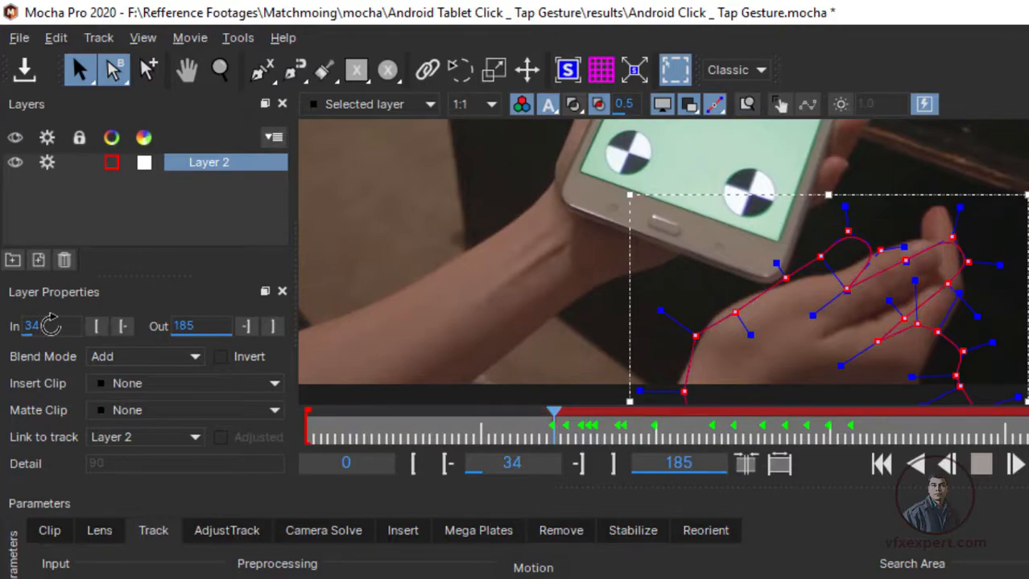
{"action": "left_click", "coordinate": [538, 430]}
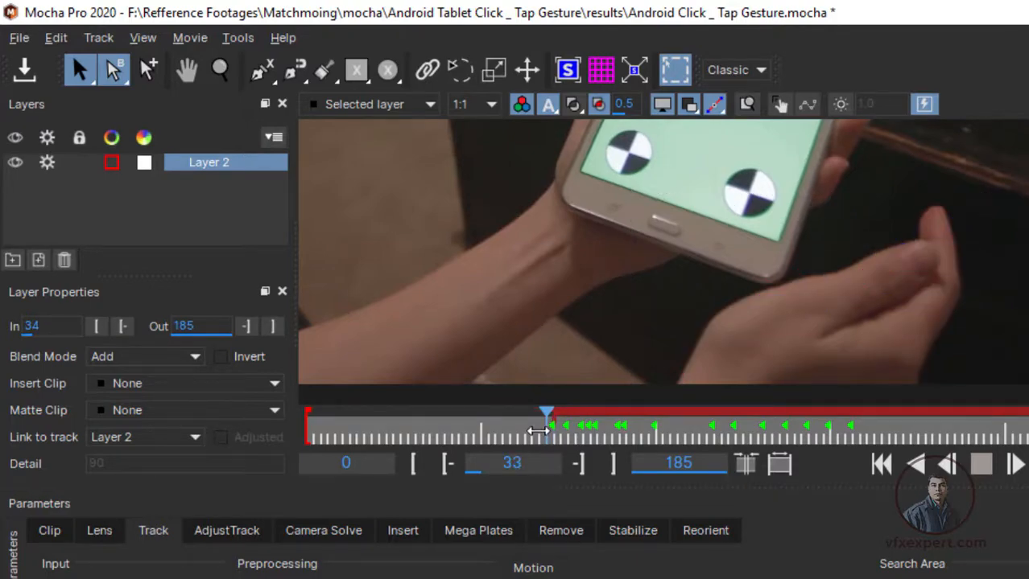
Set Layer 2's Out point to frame 147, at its last keyframe
{"action": "left_click_drag", "start_coordinate": [556, 432], "coordinate": [967, 326]}
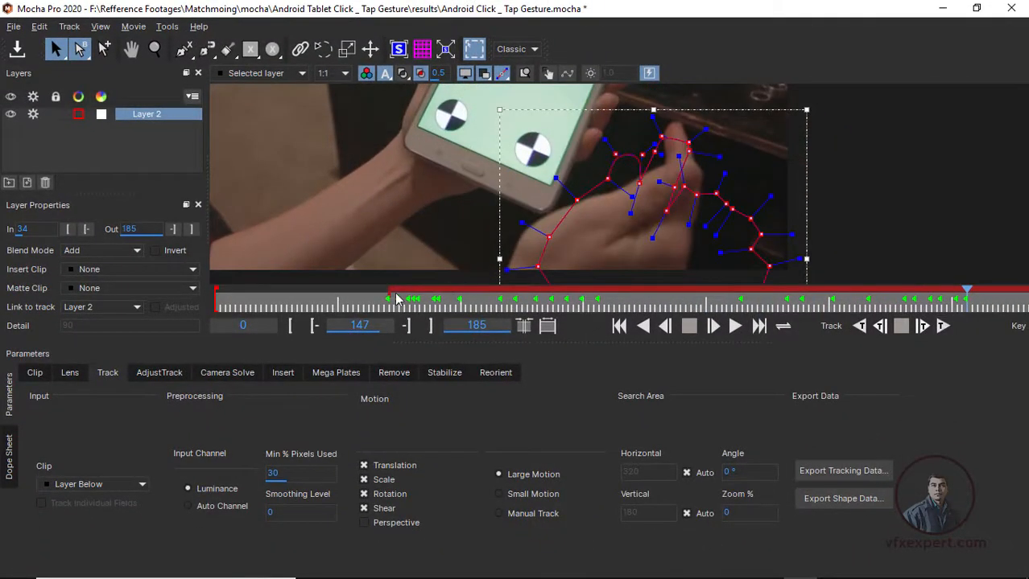
{"action": "double_click", "coordinate": [133, 230]}
{"action": "key", "text": "BackSpace"}
Examine how the spline fits the moving hand between frames 102 and 139
{"action": "left_click_drag", "start_coordinate": [965, 301], "coordinate": [737, 322]}
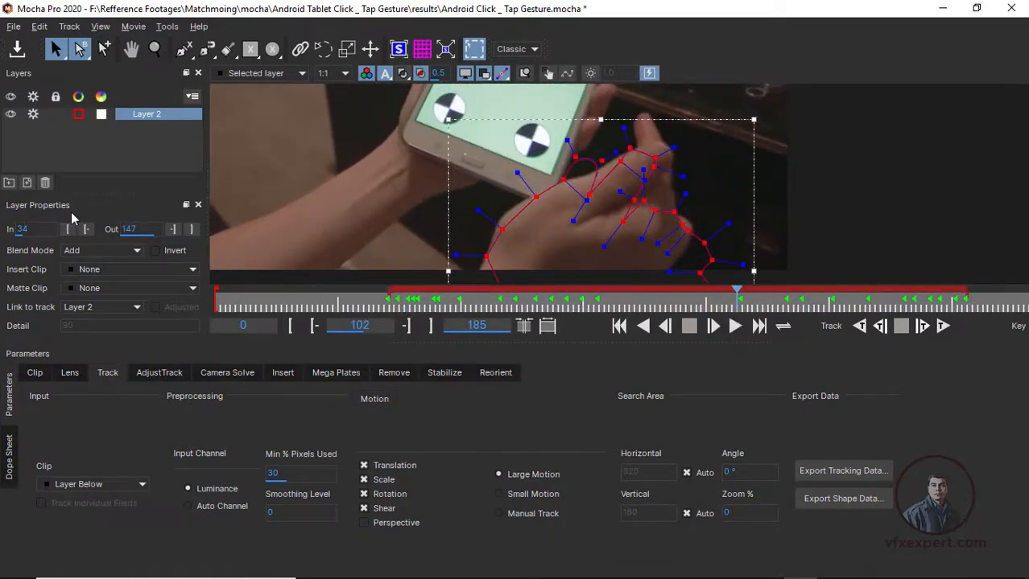
{"action": "key", "text": "x"}
{"action": "left_click_drag", "start_coordinate": [714, 196], "coordinate": [749, 226]}
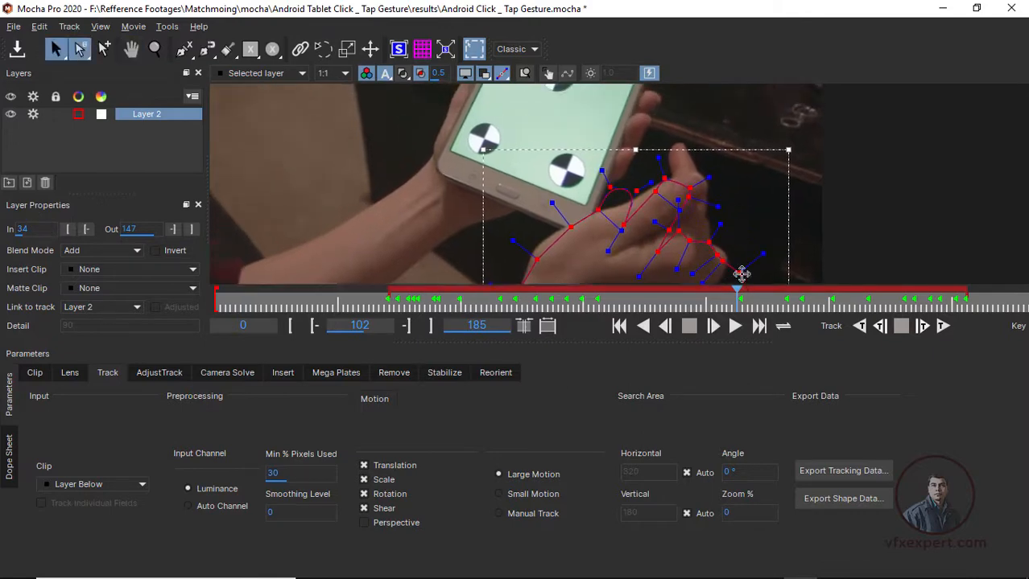
{"action": "left_click_drag", "start_coordinate": [739, 301], "coordinate": [926, 322]}
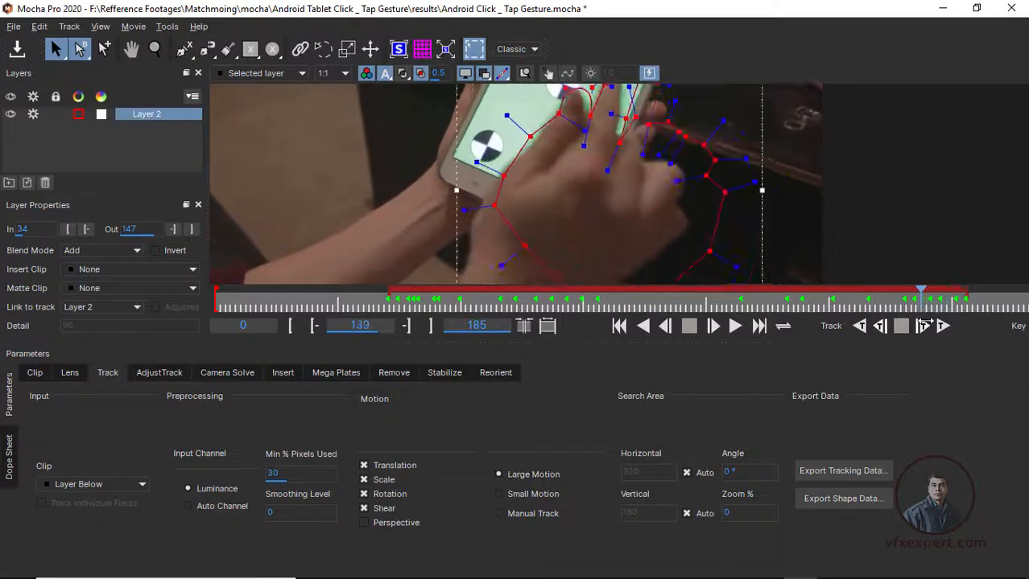
{"action": "left_click", "coordinate": [922, 325]}
{"action": "key", "text": "x"}
{"action": "left_click_drag", "start_coordinate": [666, 211], "coordinate": [651, 250]}
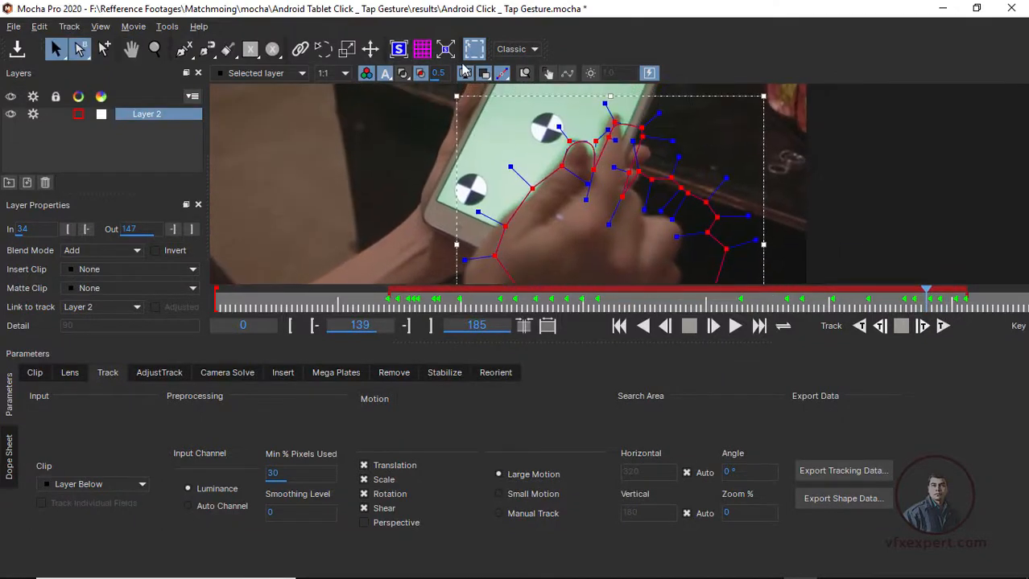
Switch the workspace layout to Essentials and restore the maximized window to its smaller size
{"action": "left_click", "coordinate": [531, 50]}
{"action": "left_click", "coordinate": [522, 63]}
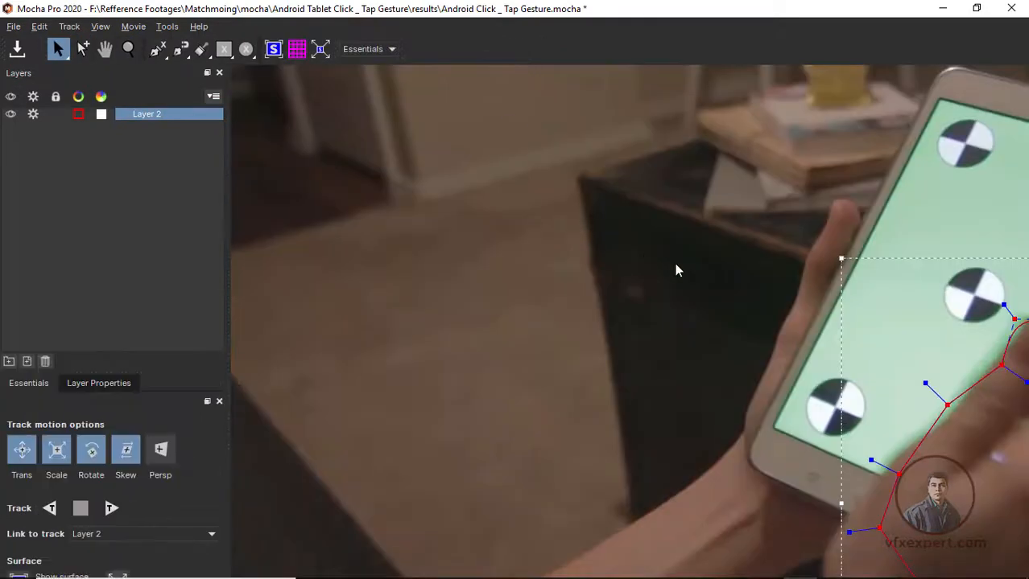
{"action": "left_click_drag", "start_coordinate": [679, 271], "coordinate": [360, 194]}
{"action": "key", "text": "x"}
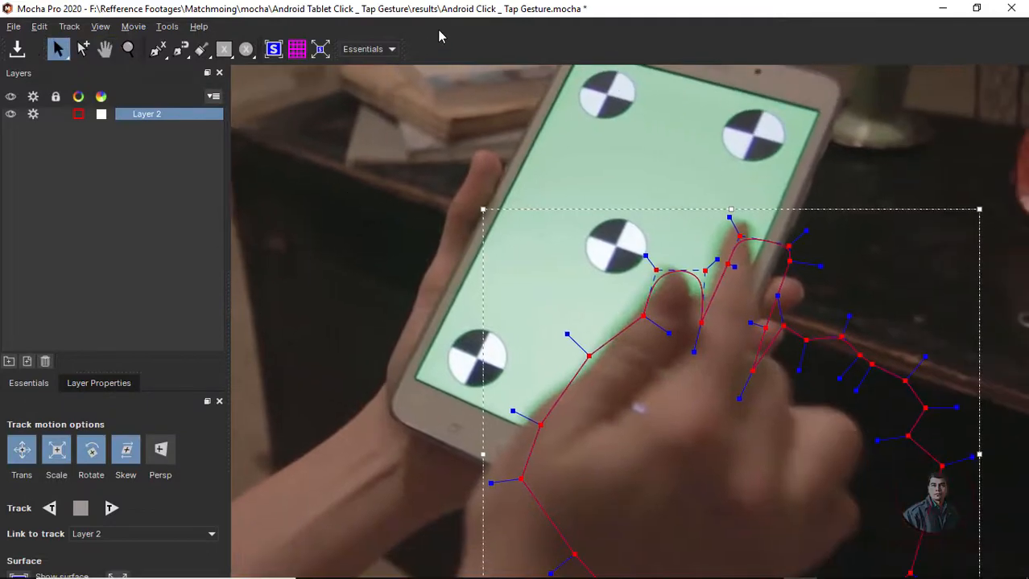
{"action": "left_click_drag", "start_coordinate": [469, 11], "coordinate": [471, 13]}
{"action": "double_click", "coordinate": [472, 13]}
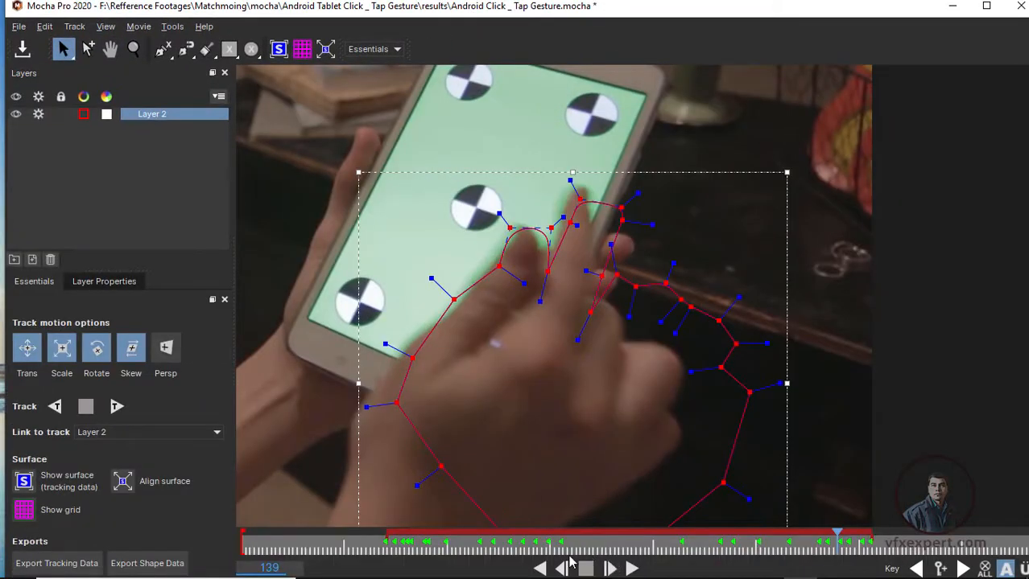
At frame 34, draw a rectangular X-spline layer over the tablet
{"action": "left_click", "coordinate": [400, 545]}
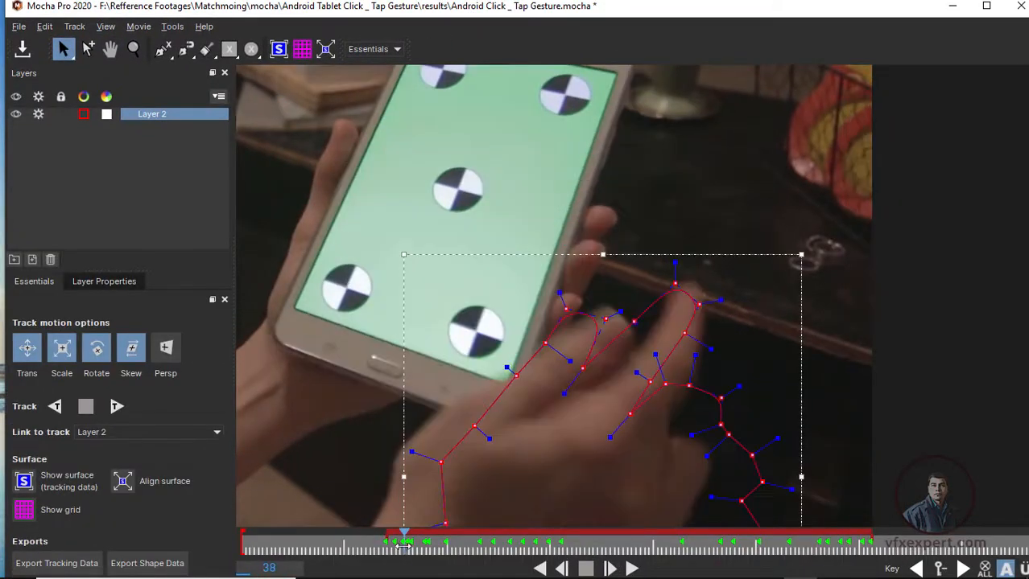
{"action": "mouse_move", "coordinate": [404, 542]}
{"action": "left_mouse_down"}
{"action": "mouse_move", "coordinate": [339, 534]}
{"action": "mouse_move", "coordinate": [488, 537]}
{"action": "mouse_move", "coordinate": [388, 543]}
{"action": "left_mouse_up"}
{"action": "key", "text": "x"}
{"action": "left_click_drag", "start_coordinate": [668, 337], "coordinate": [736, 395]}
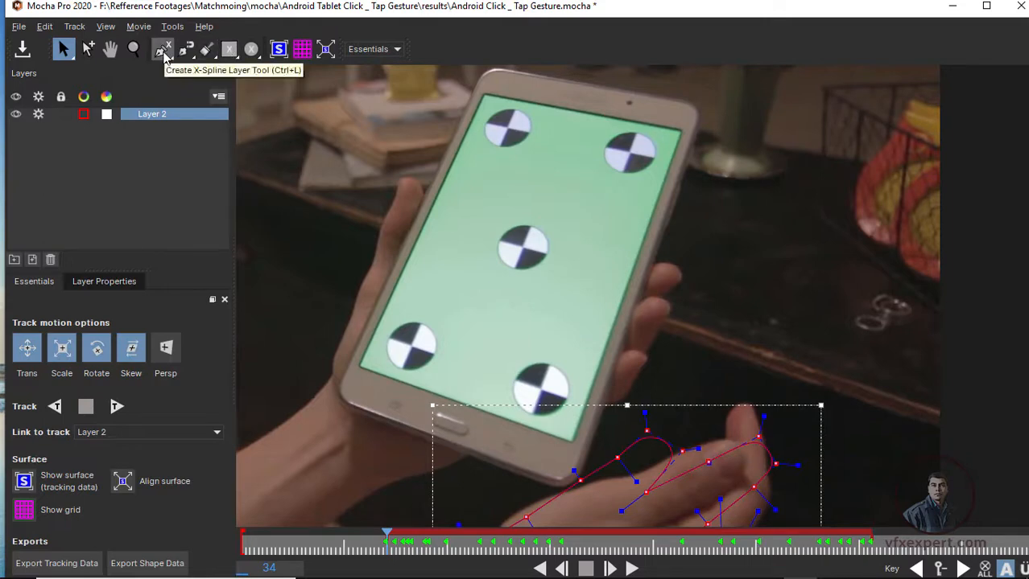
{"action": "left_click", "coordinate": [231, 52]}
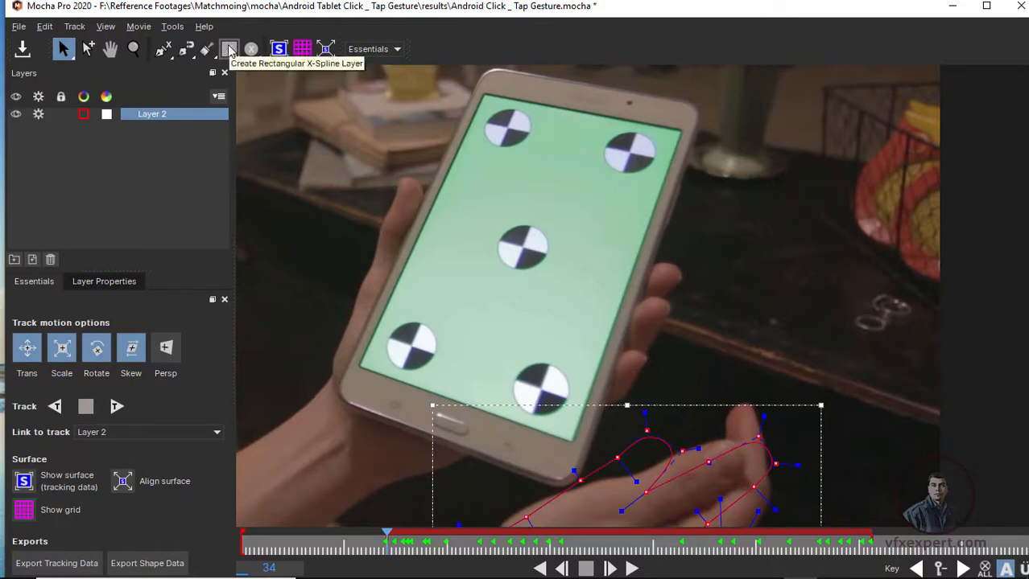
{"action": "left_click", "coordinate": [231, 50]}
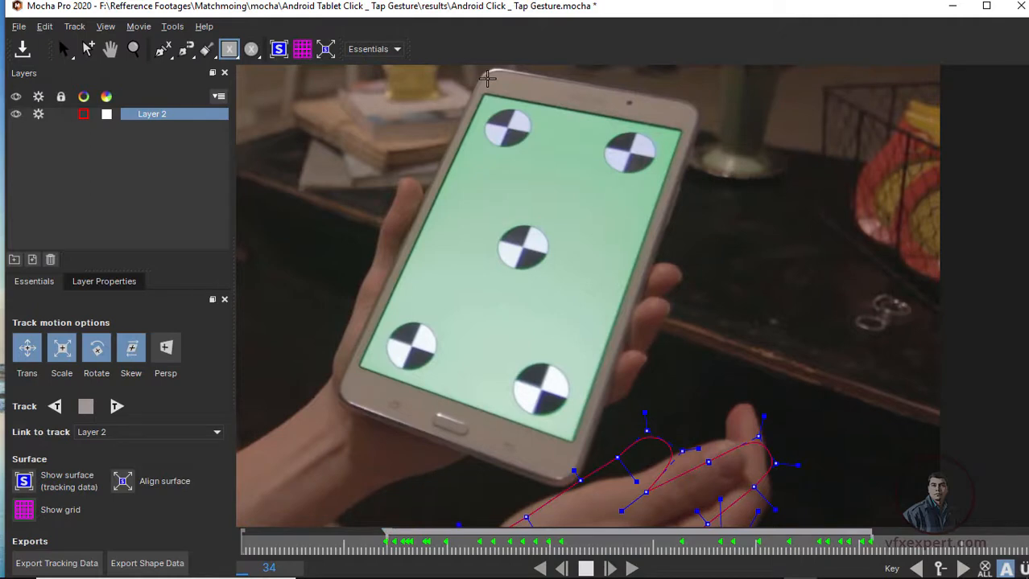
{"action": "left_click_drag", "start_coordinate": [485, 77], "coordinate": [593, 445]}
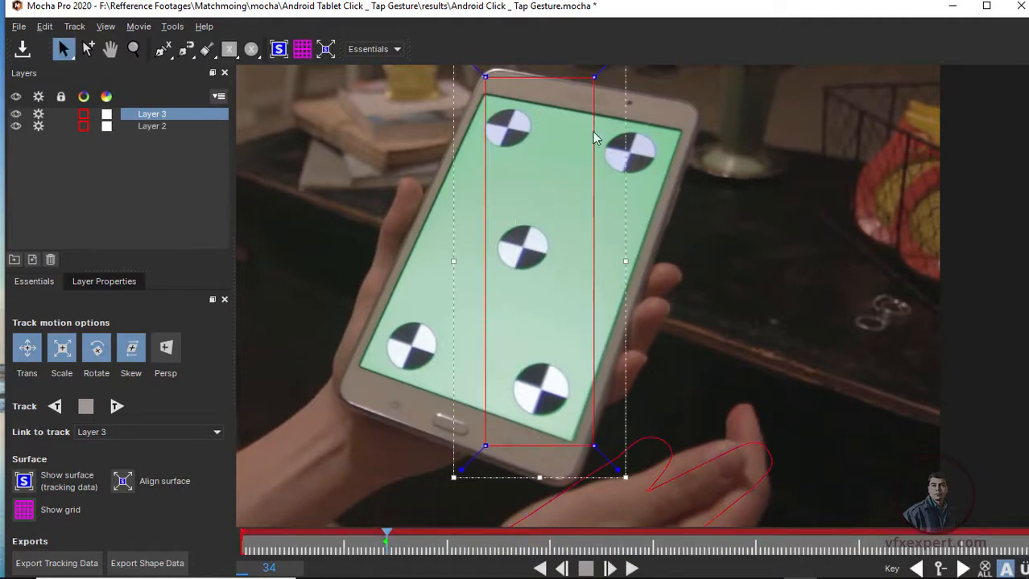
Move the rectangular spline's four corner points onto the corners of the tablet body
{"action": "left_click_drag", "start_coordinate": [594, 76], "coordinate": [692, 109]}
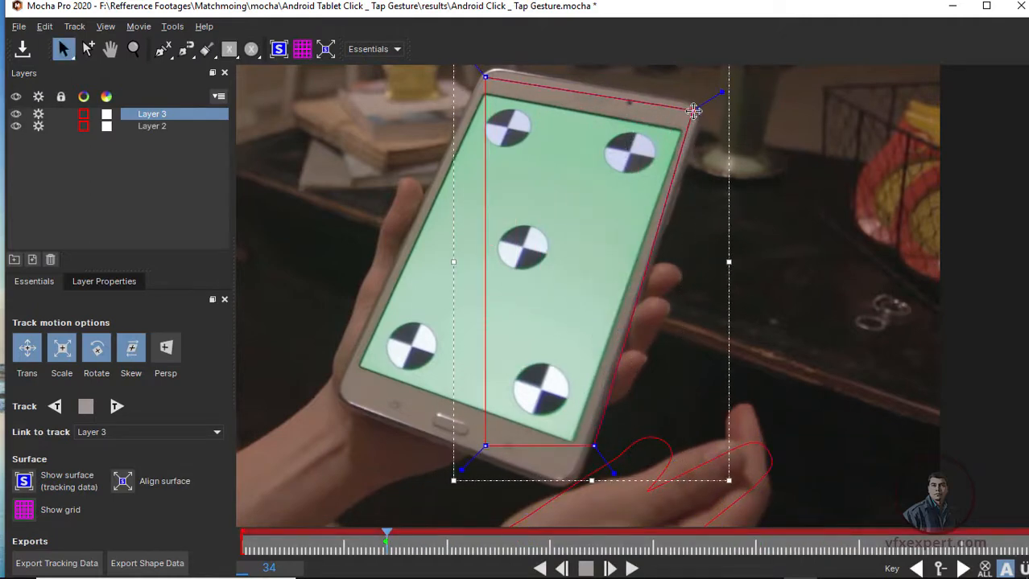
{"action": "left_click_drag", "start_coordinate": [486, 76], "coordinate": [491, 78]}
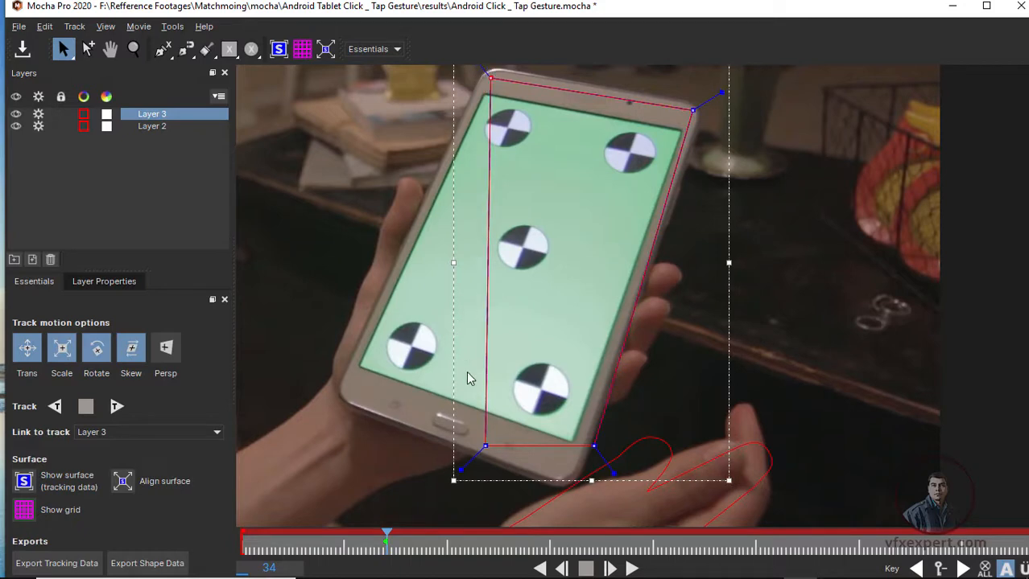
{"action": "left_click_drag", "start_coordinate": [491, 444], "coordinate": [346, 386]}
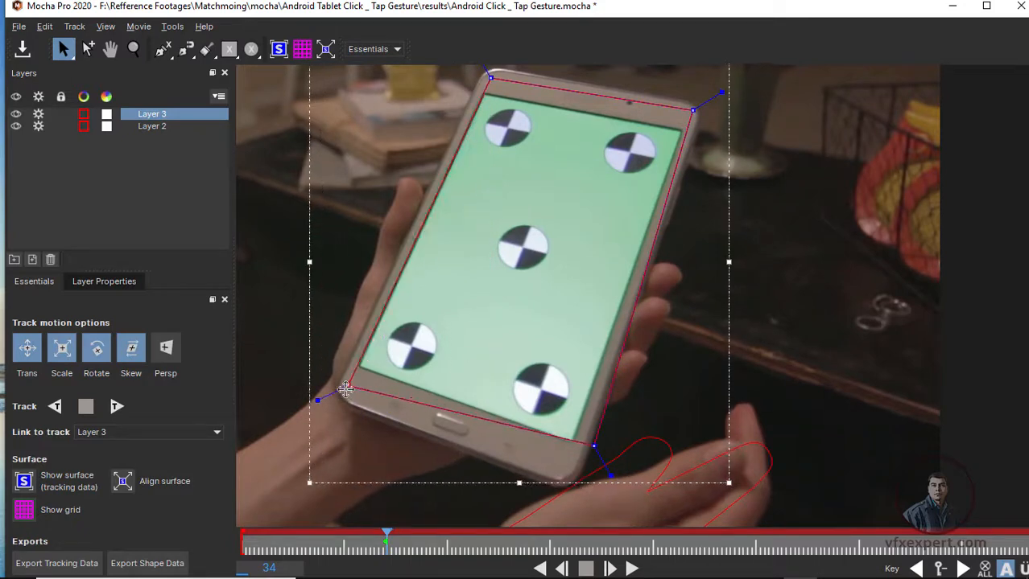
{"action": "left_click_drag", "start_coordinate": [596, 446], "coordinate": [568, 478]}
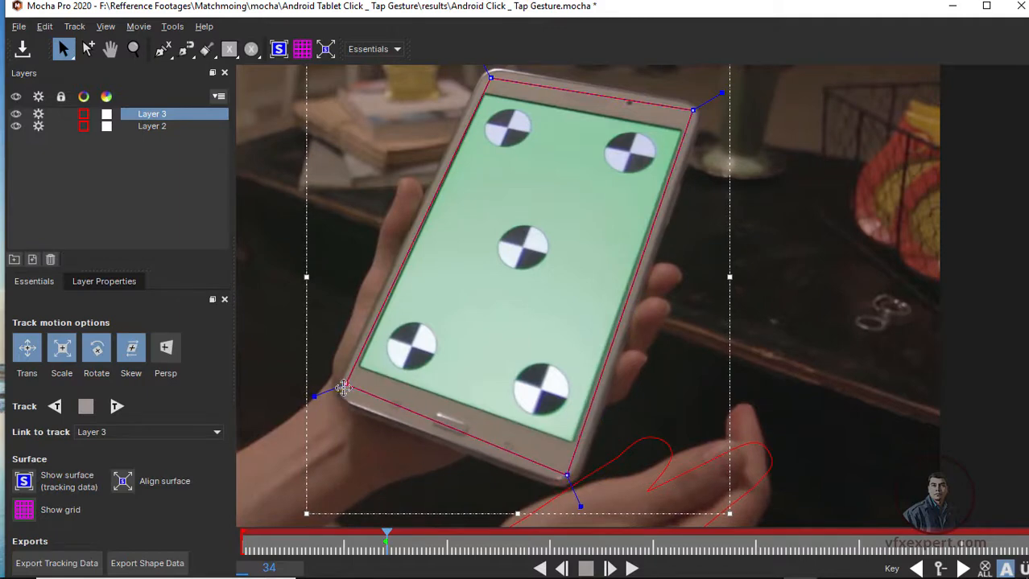
{"action": "left_click_drag", "start_coordinate": [346, 386], "coordinate": [343, 393]}
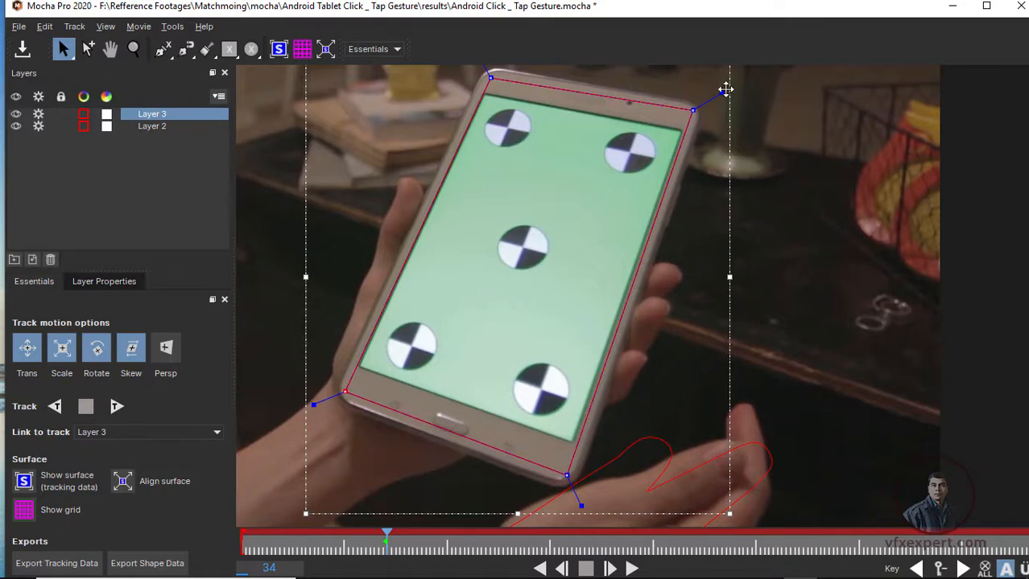
Adjust the curve handles at the rectangular spline's two upper corners to follow the tablet's corners
{"action": "left_click_drag", "start_coordinate": [725, 89], "coordinate": [718, 93]}
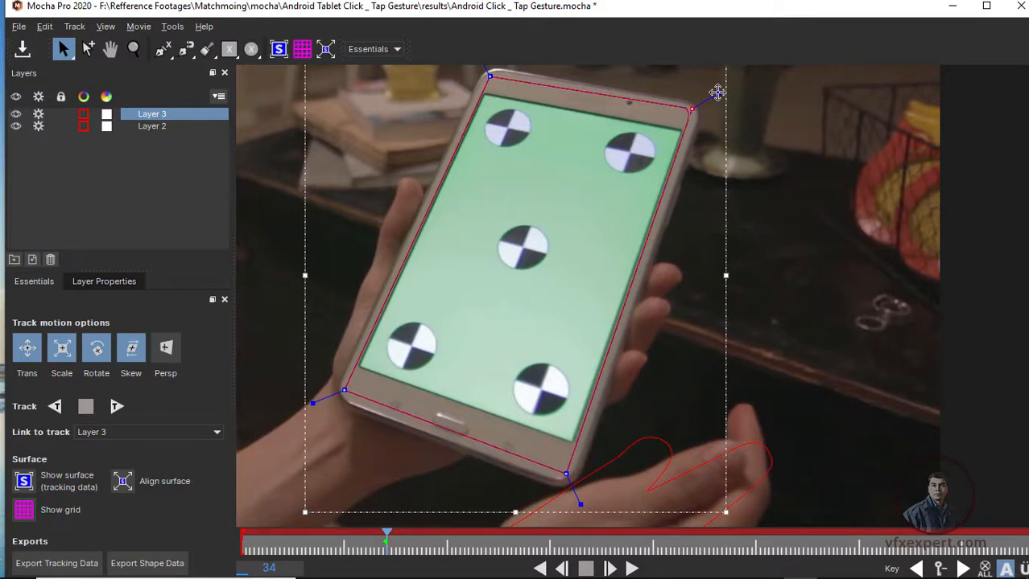
{"action": "key", "text": "x"}
{"action": "left_click_drag", "start_coordinate": [515, 296], "coordinate": [580, 383]}
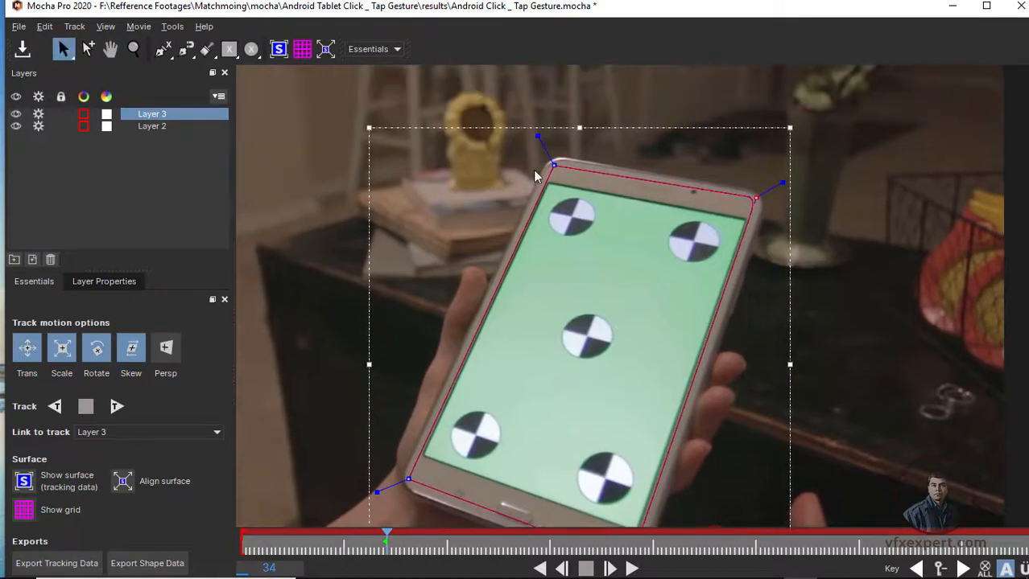
{"action": "left_click_drag", "start_coordinate": [540, 136], "coordinate": [538, 135]}
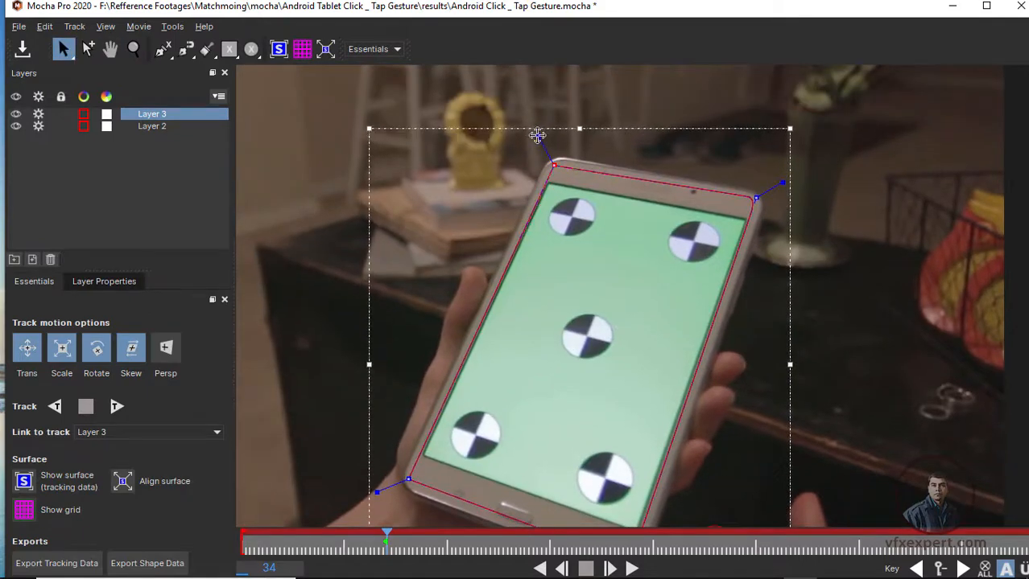
Select all four points of the rectangular tablet spline and adjust their curve handles together to round its corners
{"action": "key", "text": "z"}
{"action": "left_click_drag", "start_coordinate": [696, 264], "coordinate": [696, 326]}
{"action": "left_click_drag", "start_coordinate": [414, 103], "coordinate": [833, 519]}
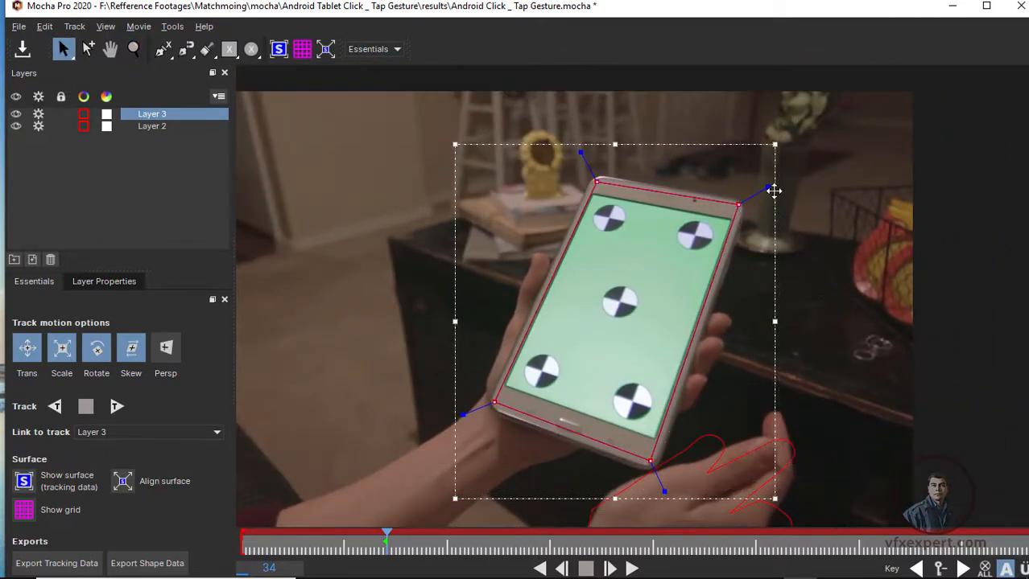
{"action": "left_click_drag", "start_coordinate": [767, 187], "coordinate": [763, 189]}
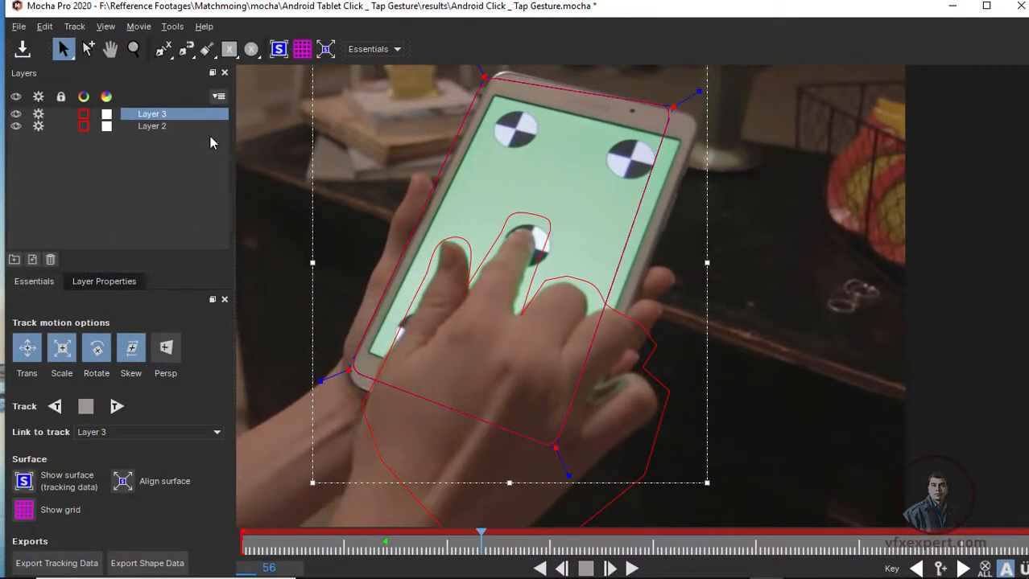
Rename the hand's roto layer, Layer 2, as "hand shape"
{"action": "left_click", "coordinate": [147, 126]}
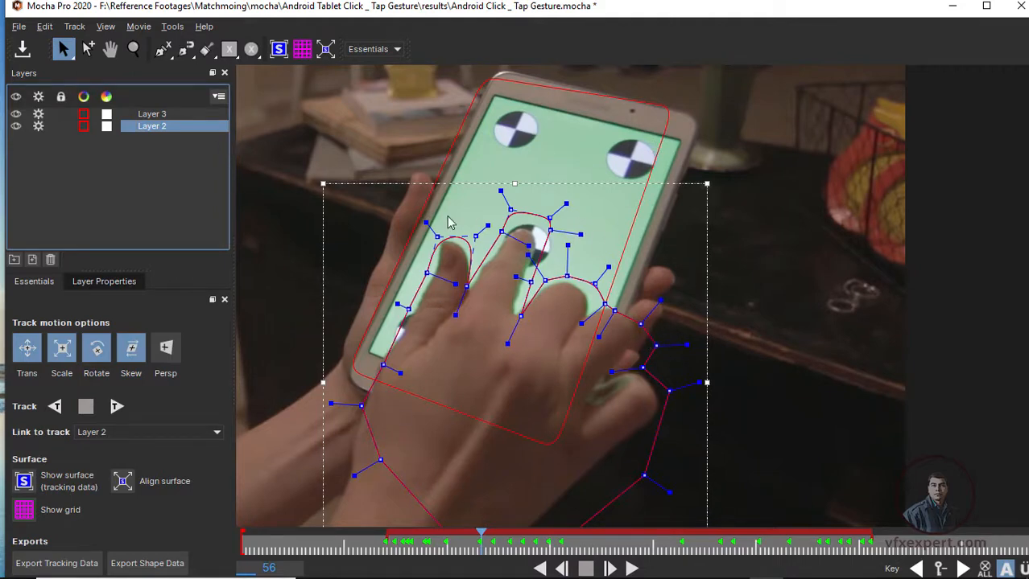
{"action": "left_click", "coordinate": [166, 117]}
{"action": "left_click", "coordinate": [163, 128]}
{"action": "double_click", "coordinate": [174, 125]}
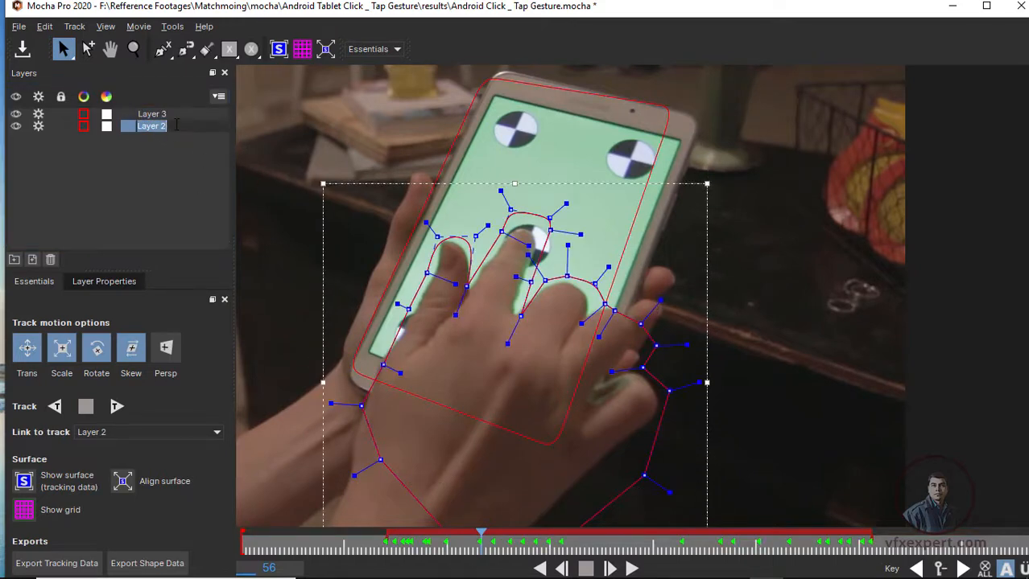
{"action": "type", "text": "hand shape"}
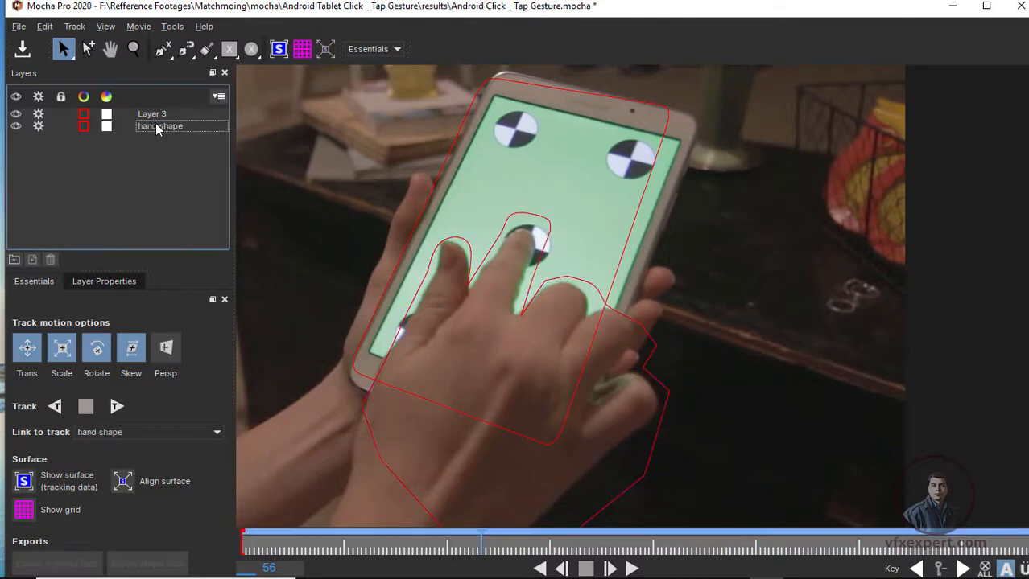
Rename the tablet's rectangular spline layer, Layer 3, as "screen shape"
{"action": "left_click", "coordinate": [153, 115]}
{"action": "double_click", "coordinate": [189, 114]}
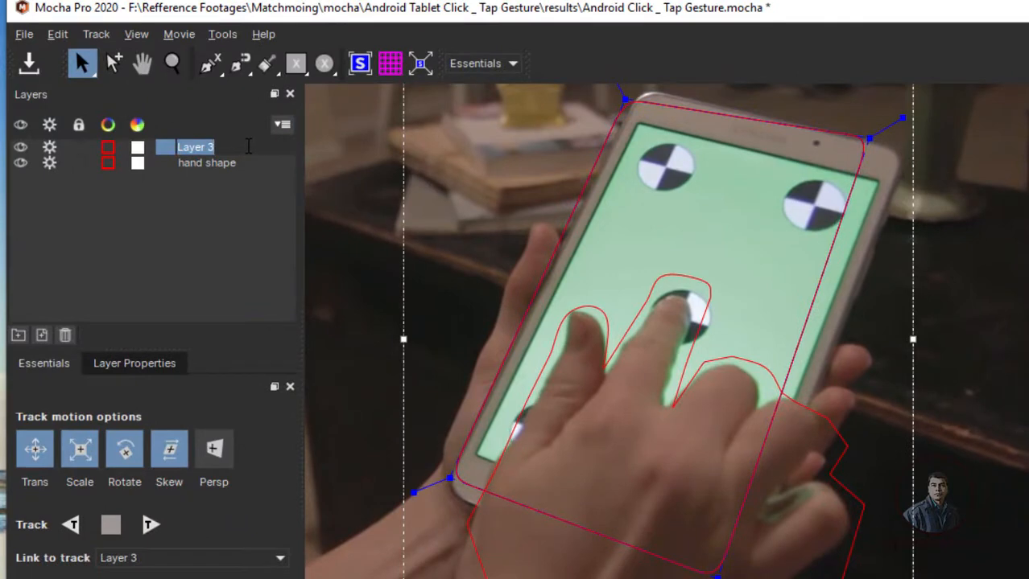
{"action": "type", "text": "screen shape"}
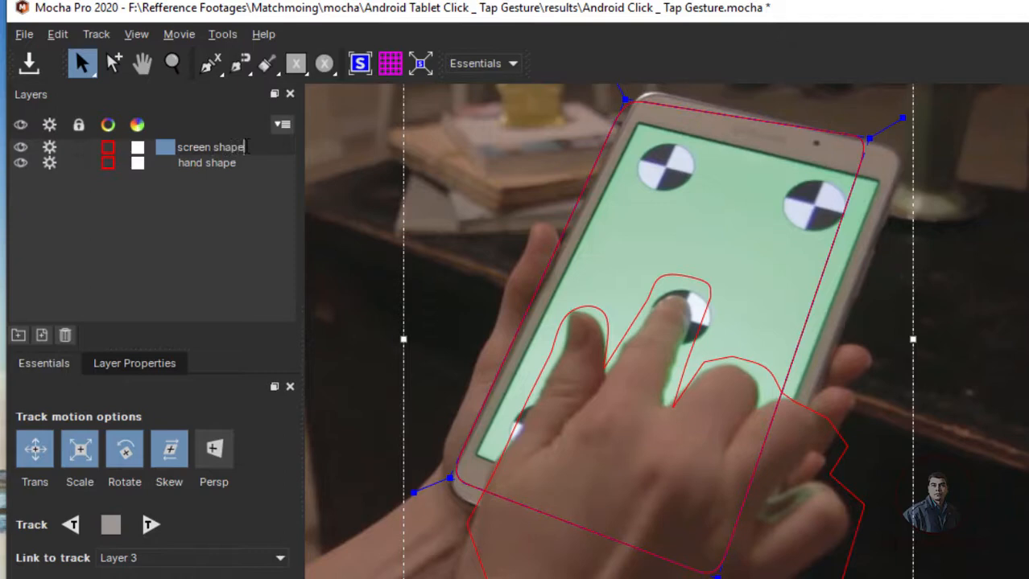
{"action": "left_click", "coordinate": [205, 205]}
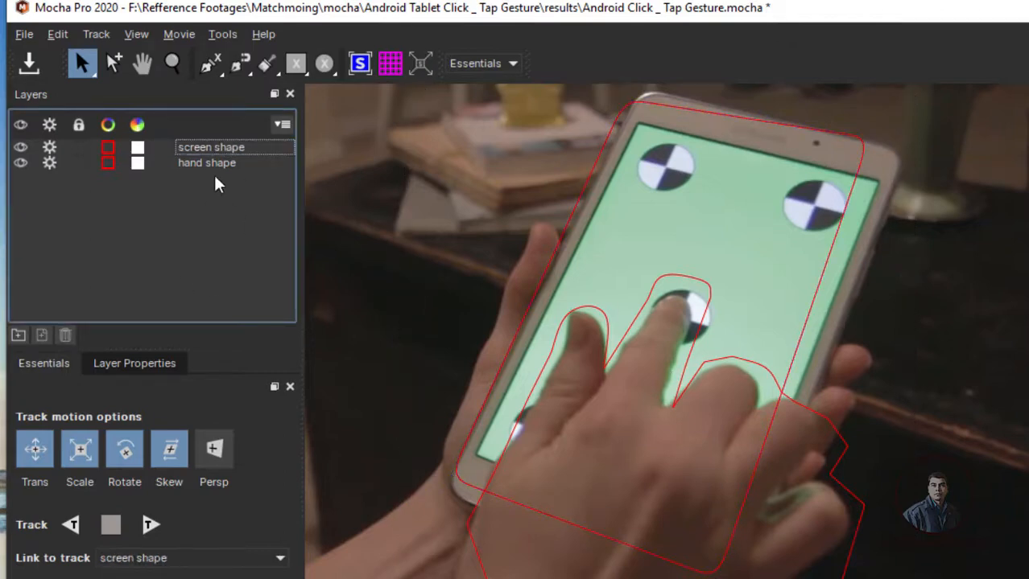
With the screen shape layer selected, switch the workspace layout to Classic and turn on the layer matte overlay
{"action": "left_click", "coordinate": [226, 149]}
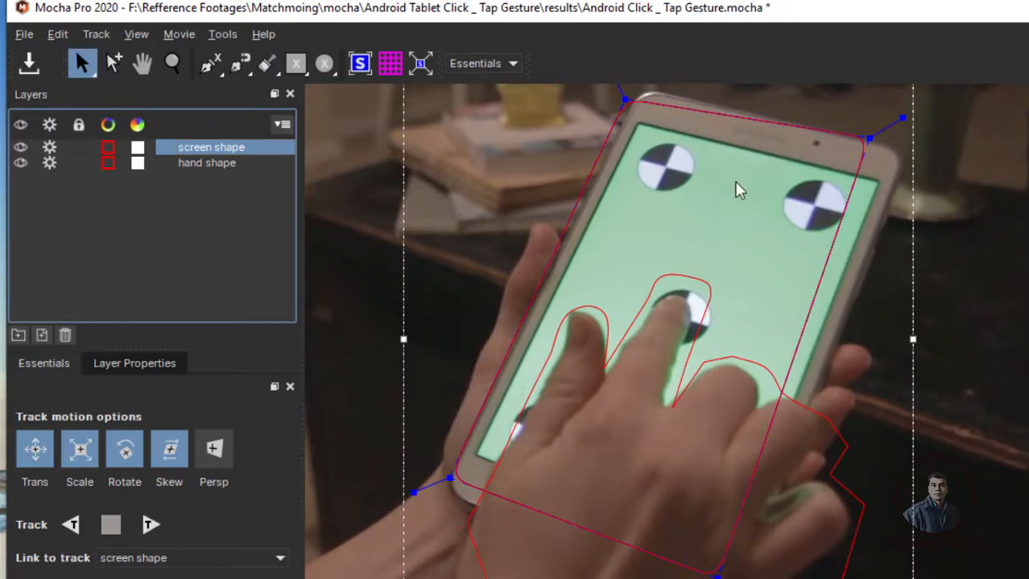
{"action": "left_click", "coordinate": [513, 64]}
{"action": "left_click", "coordinate": [476, 98]}
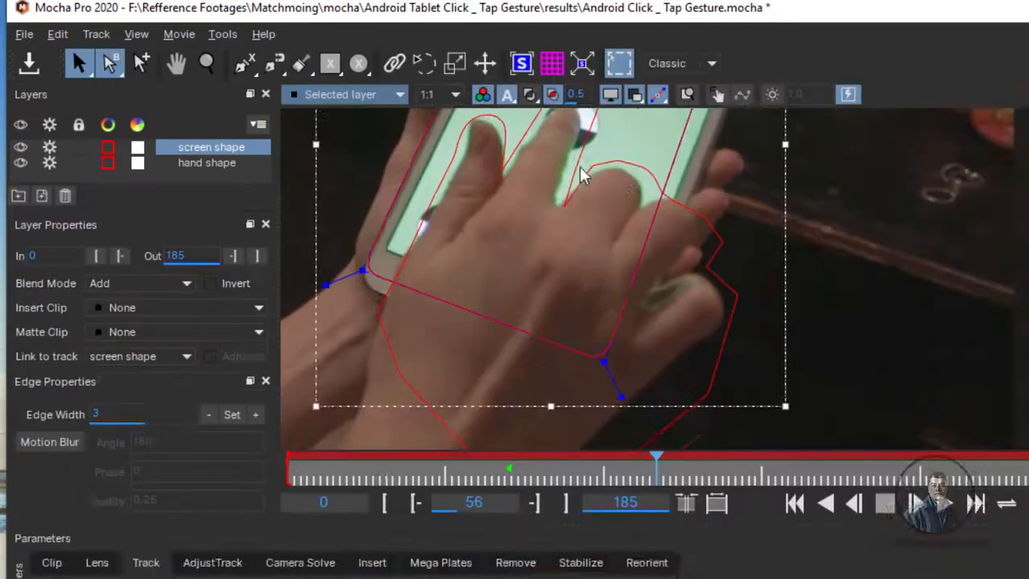
{"action": "key", "text": "x"}
{"action": "left_click_drag", "start_coordinate": [792, 400], "coordinate": [805, 429]}
{"action": "left_click_drag", "start_coordinate": [687, 339], "coordinate": [693, 394]}
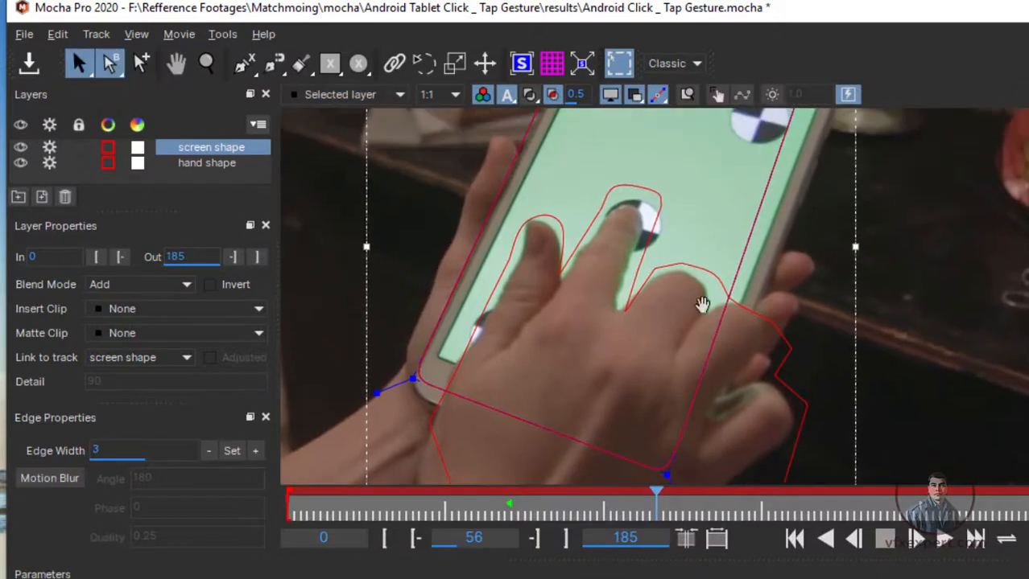
{"action": "mouse_move", "coordinate": [703, 227]}
{"action": "left_mouse_down"}
{"action": "mouse_move", "coordinate": [702, 336]}
{"action": "mouse_move", "coordinate": [697, 295]}
{"action": "left_mouse_up"}
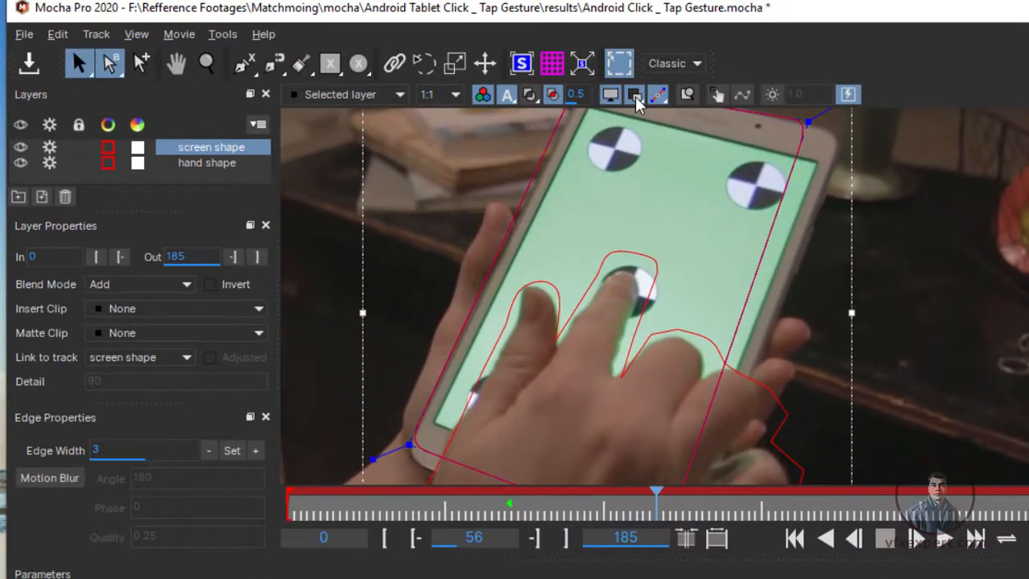
{"action": "left_click", "coordinate": [529, 96]}
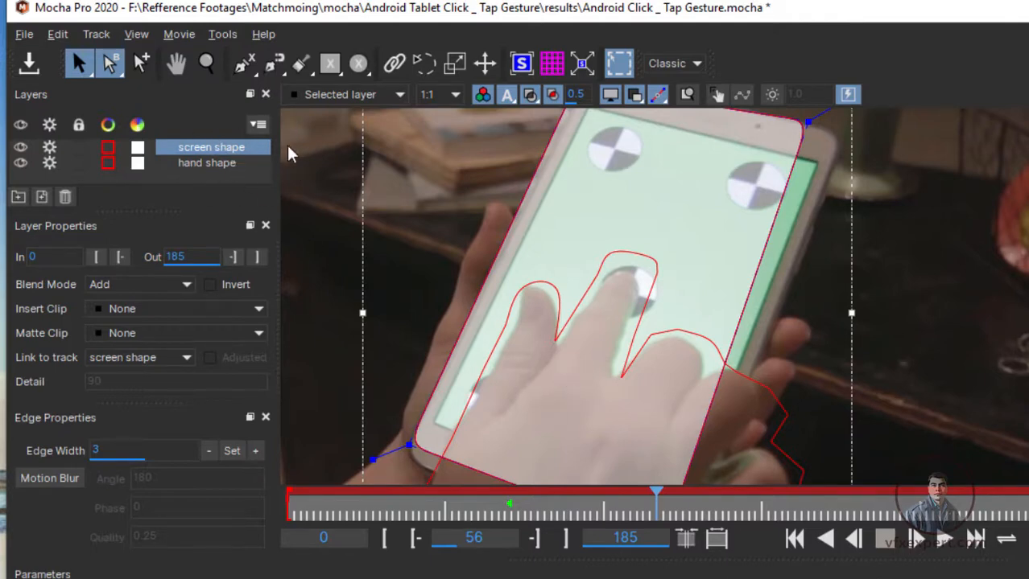
Move the hand shape layer above the screen shape layer and close the Edge Properties panel
{"action": "left_click", "coordinate": [204, 162]}
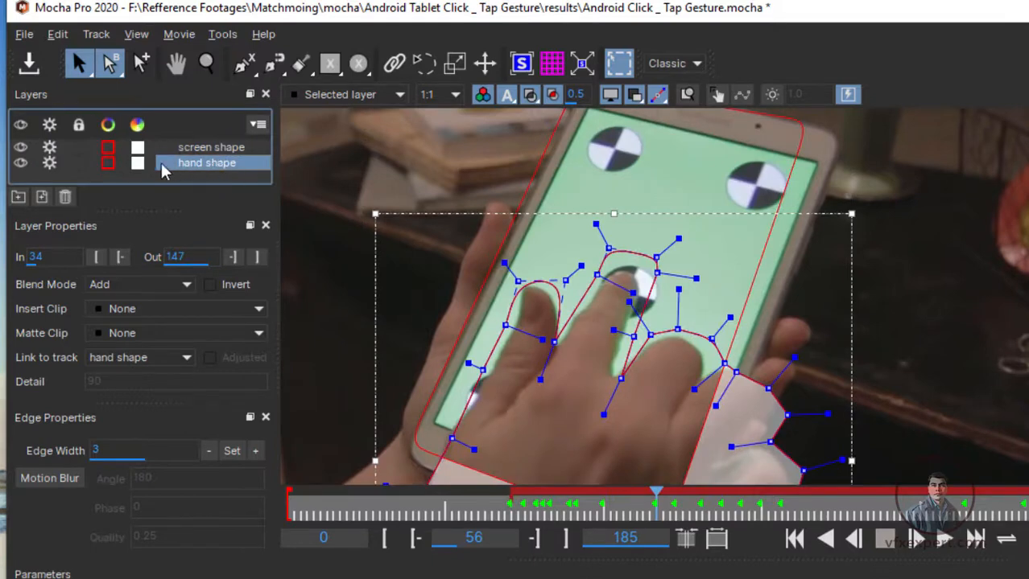
{"action": "left_click_drag", "start_coordinate": [160, 163], "coordinate": [211, 150]}
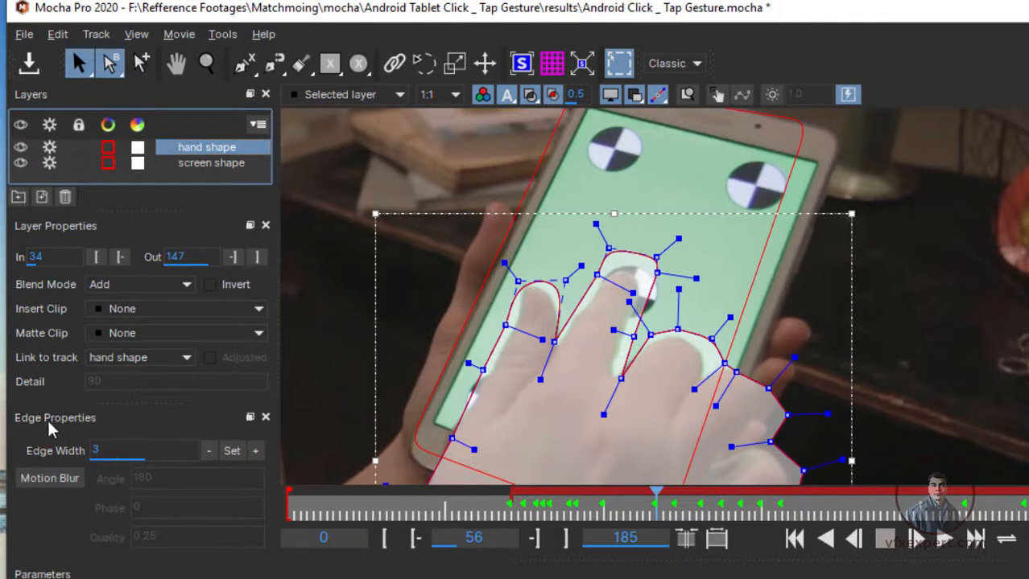
{"action": "left_click", "coordinate": [266, 417]}
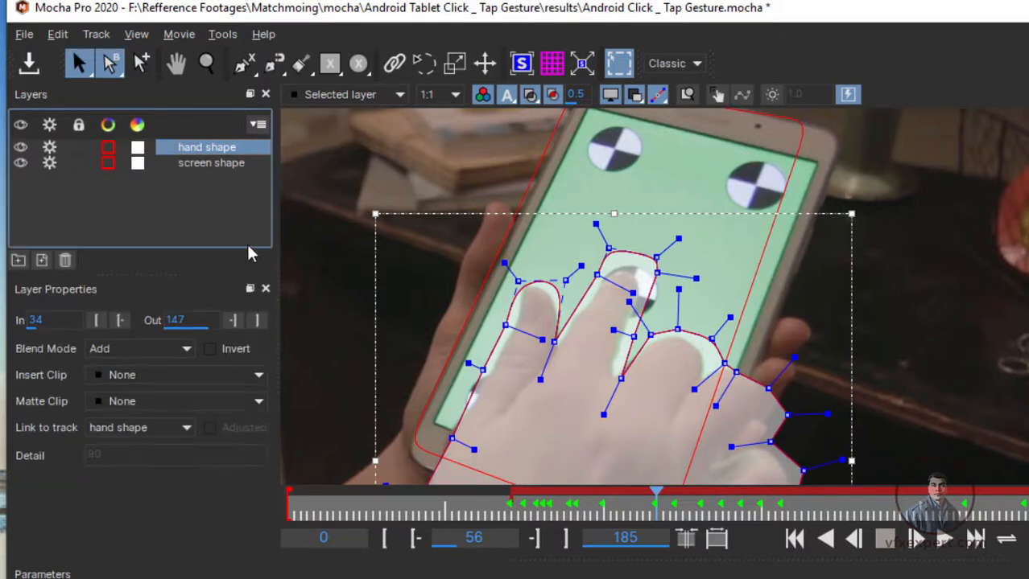
Go to frame 34 with the screen shape layer selected and show its planar surface
{"action": "left_click", "coordinate": [220, 164]}
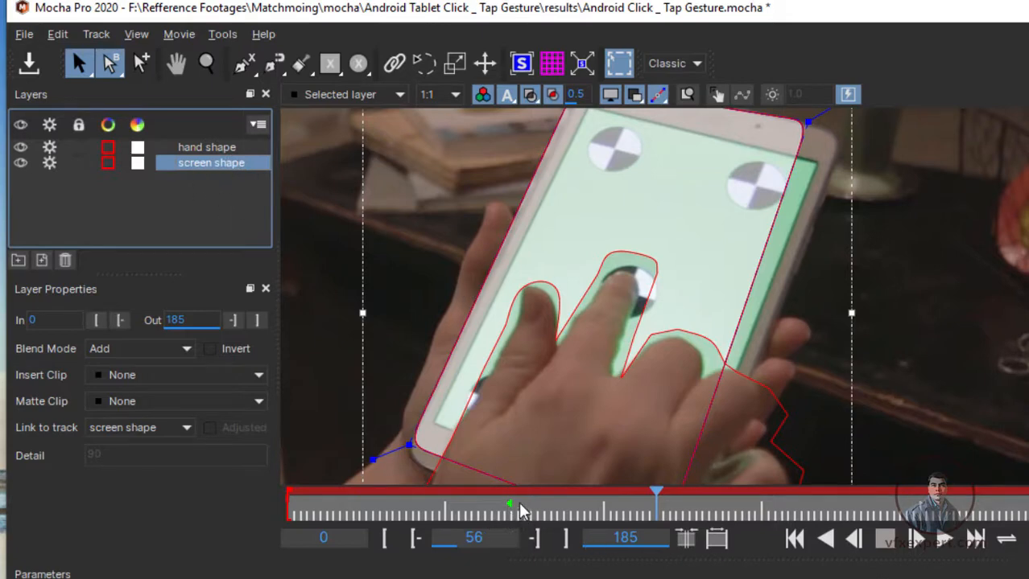
{"action": "left_click_drag", "start_coordinate": [654, 515], "coordinate": [506, 523]}
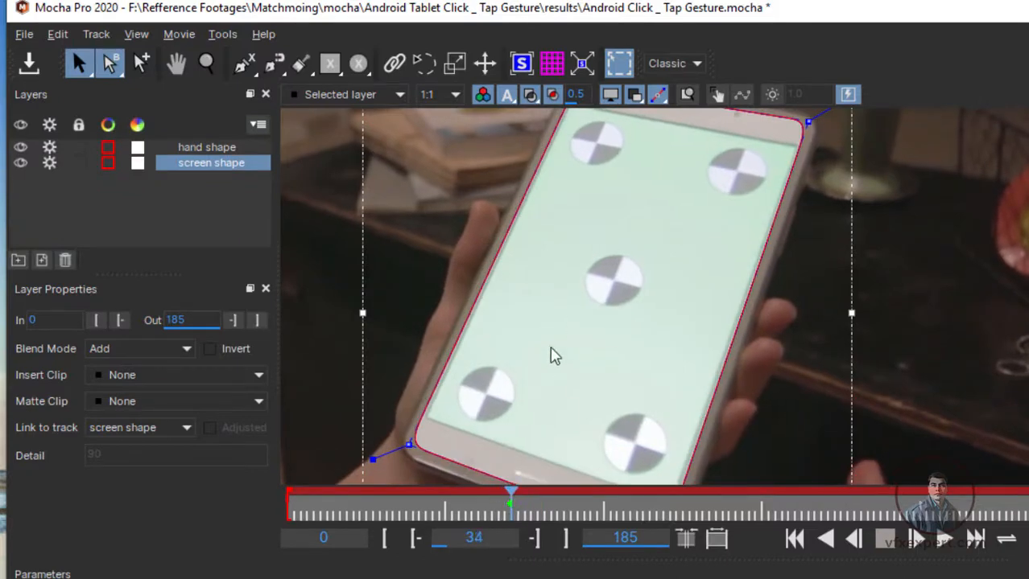
{"action": "key", "text": "x"}
{"action": "left_click_drag", "start_coordinate": [716, 385], "coordinate": [770, 341]}
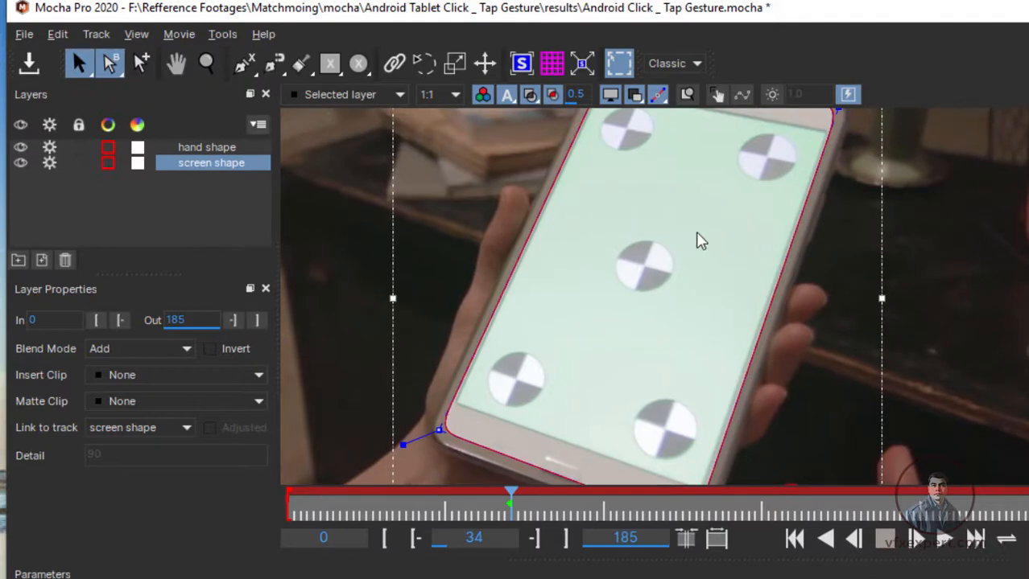
{"action": "key", "text": "z"}
{"action": "left_click_drag", "start_coordinate": [716, 206], "coordinate": [735, 289]}
{"action": "key", "text": "x"}
{"action": "left_click_drag", "start_coordinate": [733, 241], "coordinate": [728, 272]}
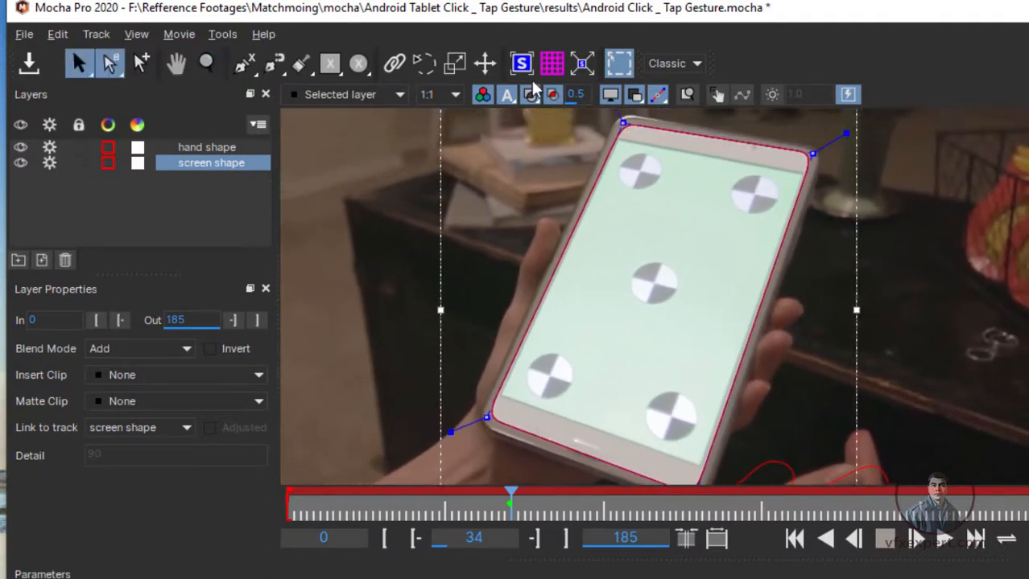
{"action": "left_click", "coordinate": [522, 64]}
Place the planar surface's two upper corners on the upper corners of the tablet's green screen
{"action": "key", "text": "z"}
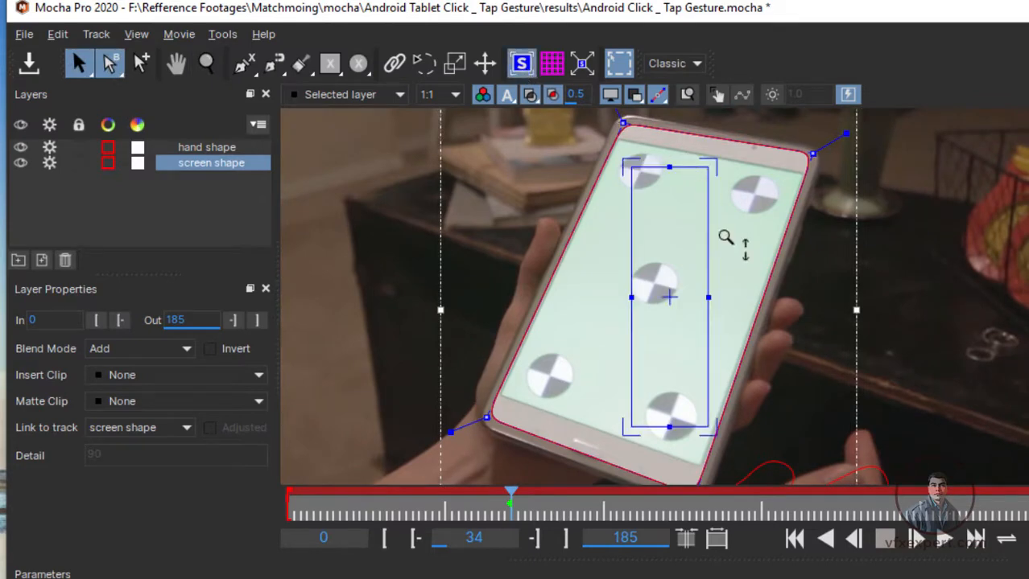
{"action": "left_click_drag", "start_coordinate": [723, 234], "coordinate": [708, 195]}
{"action": "key", "text": "x"}
{"action": "left_click_drag", "start_coordinate": [650, 209], "coordinate": [666, 298]}
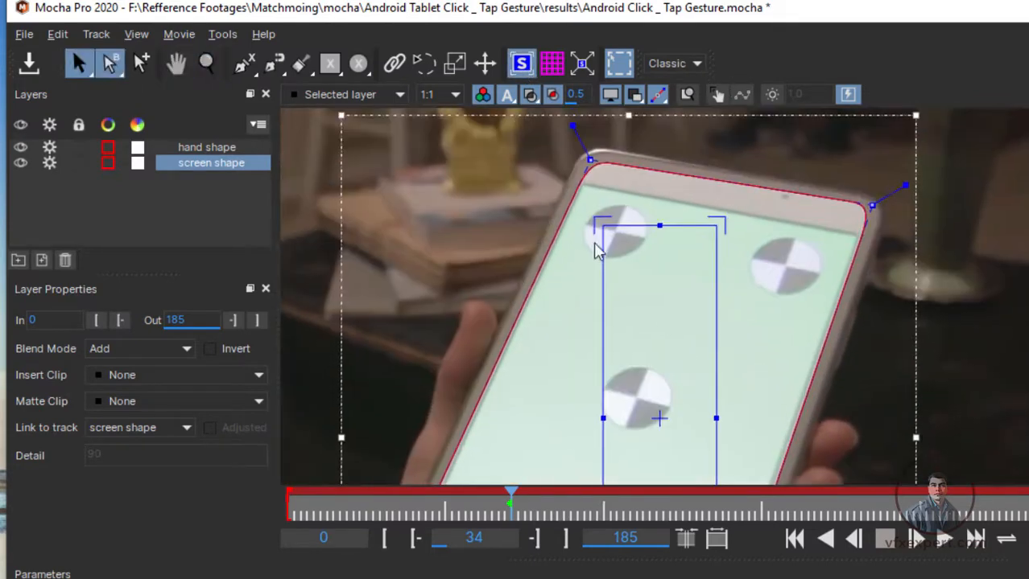
{"action": "left_click_drag", "start_coordinate": [596, 215], "coordinate": [574, 175]}
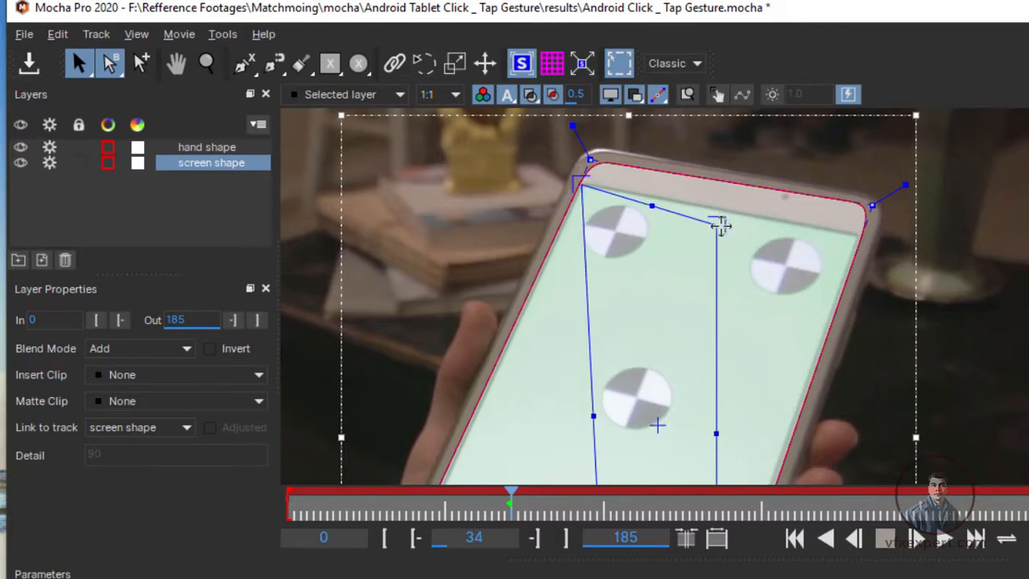
{"action": "left_click_drag", "start_coordinate": [723, 225], "coordinate": [860, 237]}
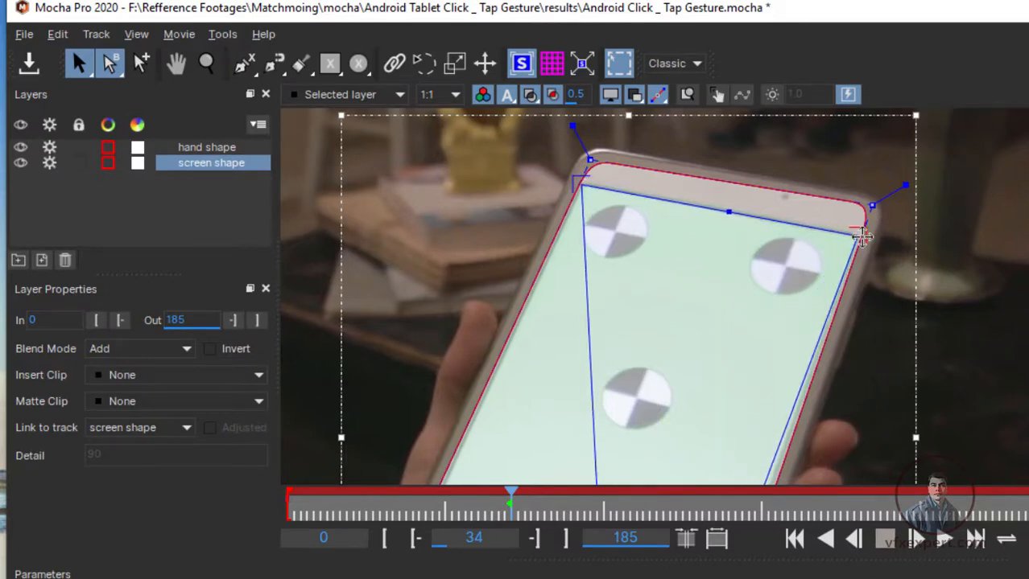
Place the planar surface's two lower corners on the lower corners of the tablet's green screen
{"action": "key", "text": "x"}
{"action": "left_click_drag", "start_coordinate": [827, 202], "coordinate": [845, 177]}
{"action": "key", "text": "x"}
{"action": "left_click_drag", "start_coordinate": [713, 347], "coordinate": [902, 114]}
{"action": "key", "text": "x"}
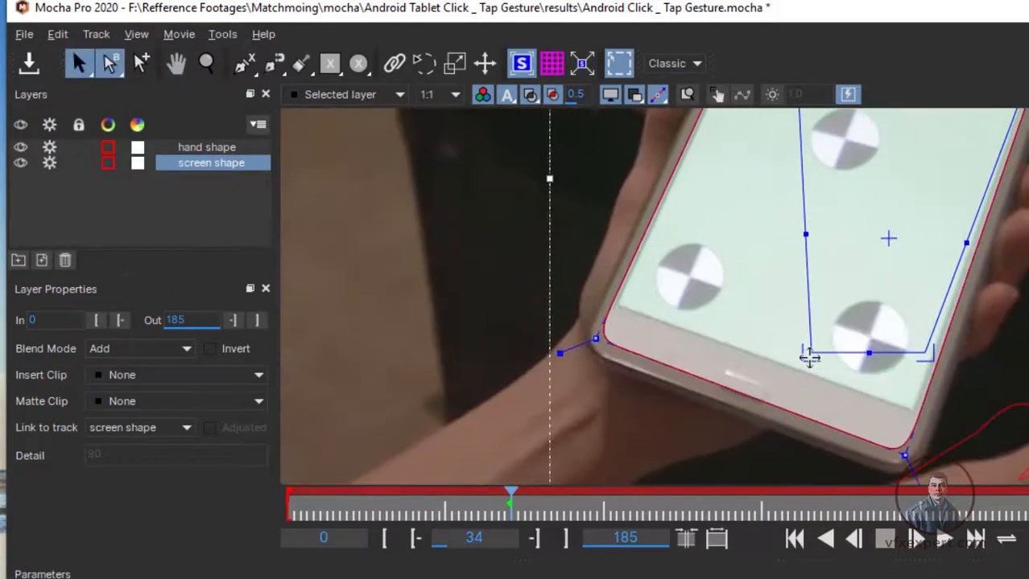
{"action": "left_click_drag", "start_coordinate": [809, 354], "coordinate": [613, 310]}
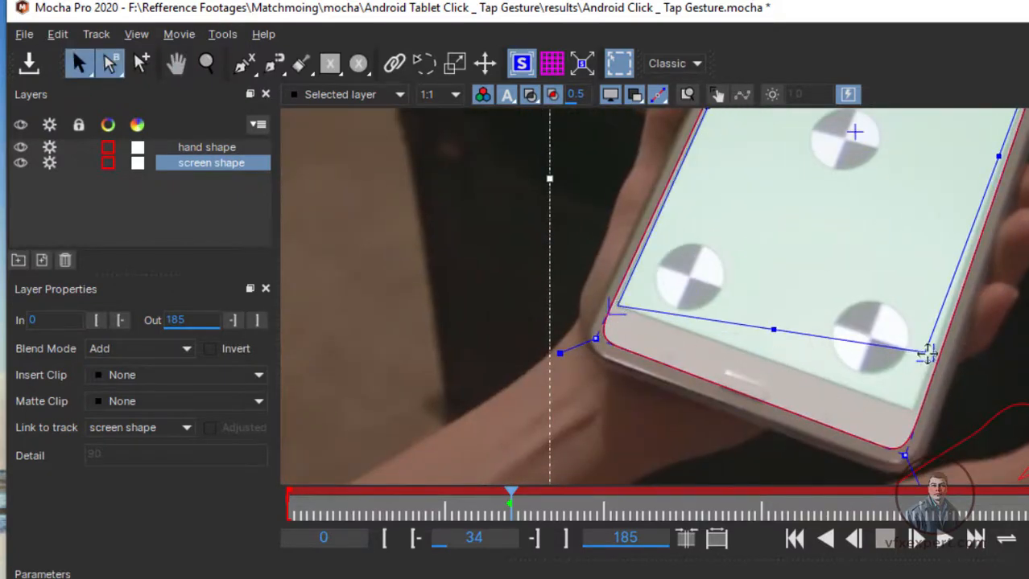
{"action": "left_click_drag", "start_coordinate": [926, 355], "coordinate": [920, 414]}
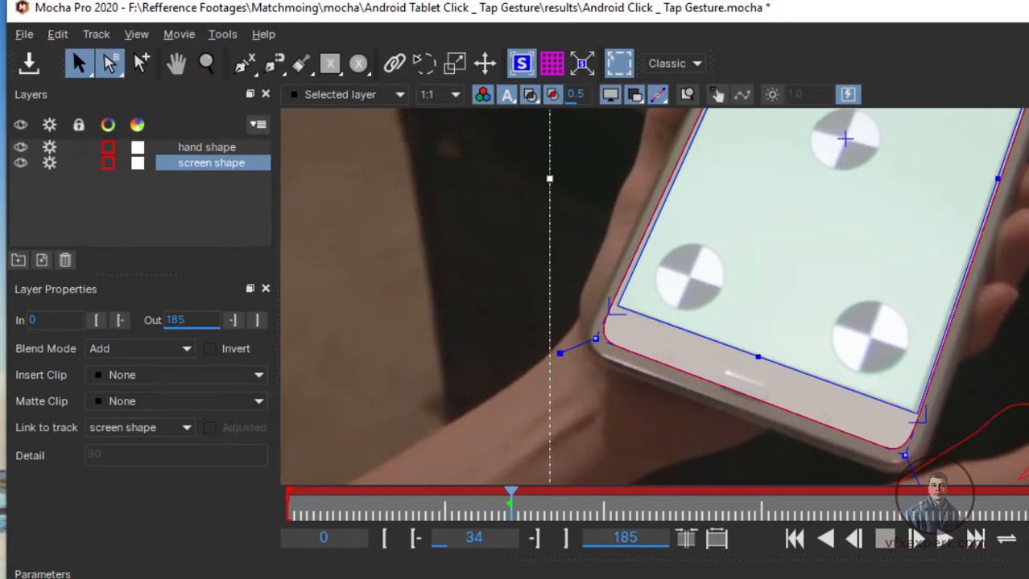
Set the screen shape layer's insert clip to Grid8x8 and turn off the layer matte overlay
{"action": "key", "text": "x"}
{"action": "left_click_drag", "start_coordinate": [1022, 148], "coordinate": [912, 306]}
{"action": "key", "text": "x"}
{"action": "left_click_drag", "start_coordinate": [971, 259], "coordinate": [984, 390]}
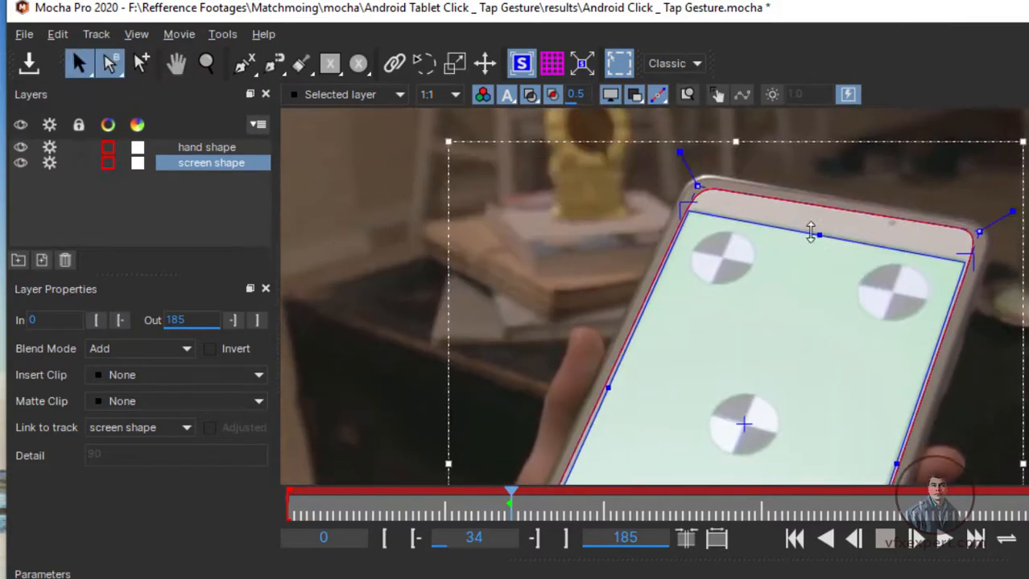
{"action": "key", "text": "x"}
{"action": "left_click_drag", "start_coordinate": [764, 290], "coordinate": [765, 142]}
{"action": "key", "text": "x"}
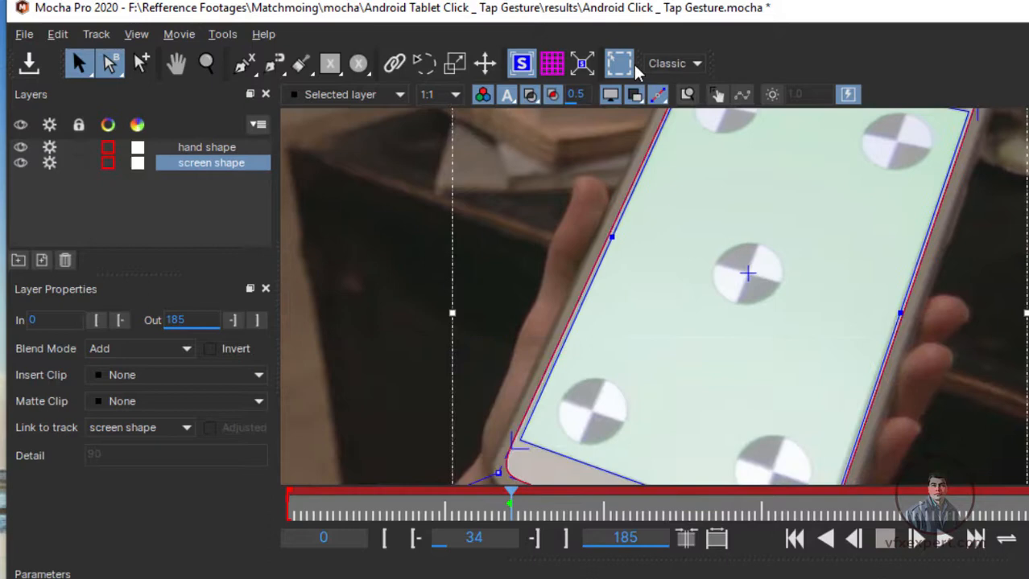
{"action": "left_click", "coordinate": [145, 379]}
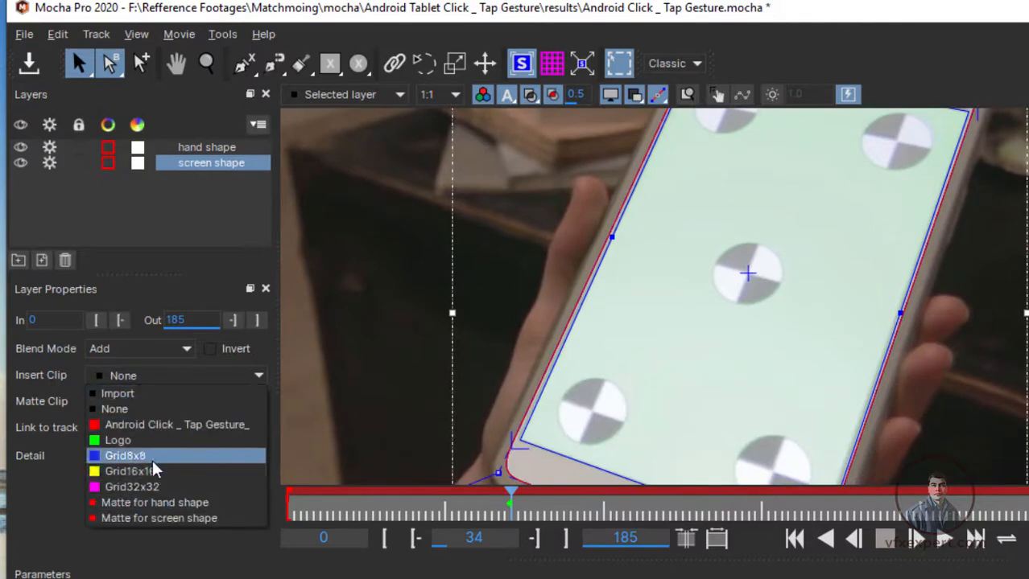
{"action": "left_click", "coordinate": [152, 460]}
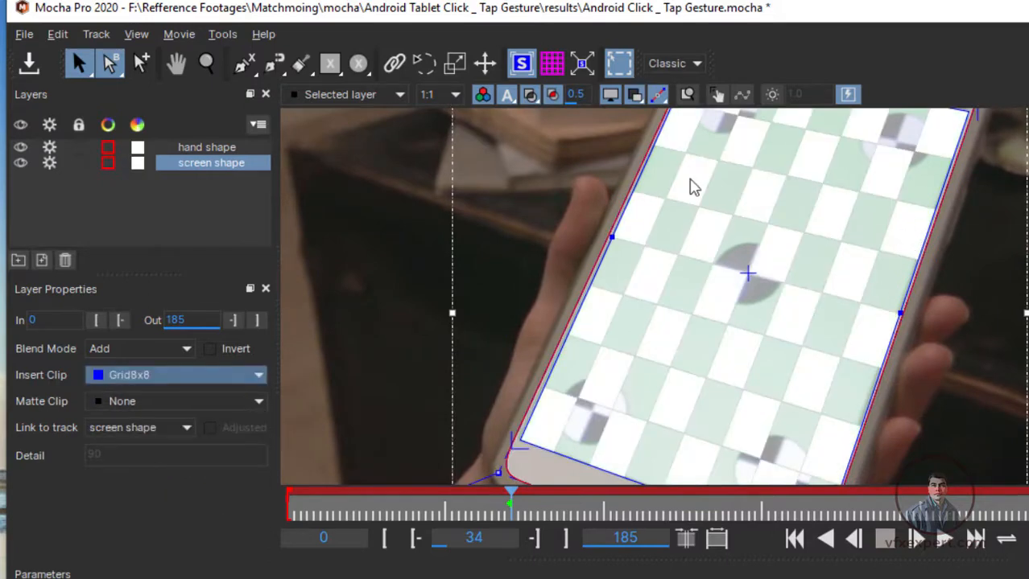
{"action": "left_click", "coordinate": [531, 95]}
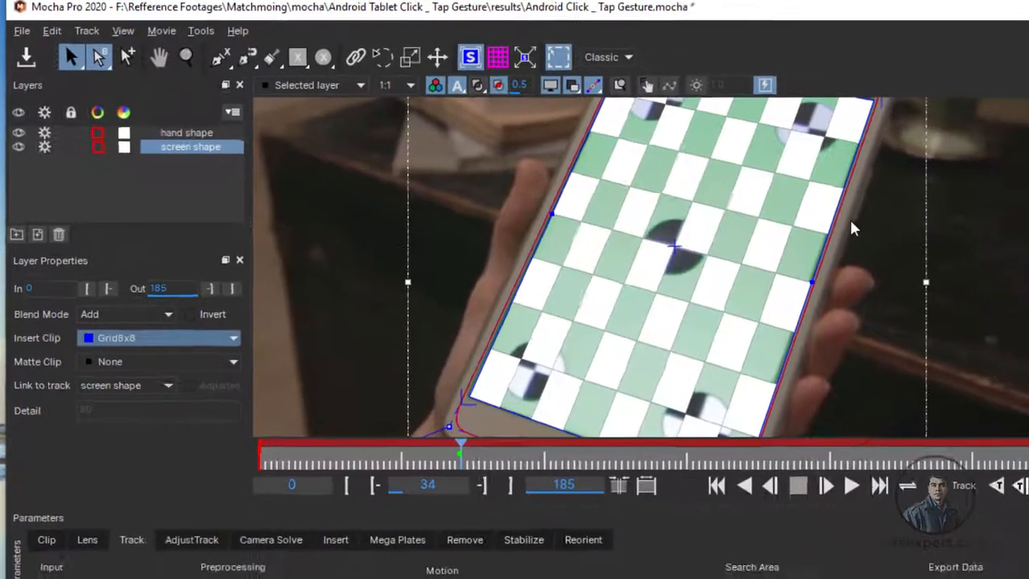
Track the screen shape layer backwards from frame 34 to frame 0, and return the playhead to frame 34
{"action": "key", "text": "z"}
{"action": "left_click_drag", "start_coordinate": [1002, 228], "coordinate": [969, 360]}
{"action": "key", "text": "x"}
{"action": "left_click_drag", "start_coordinate": [780, 197], "coordinate": [714, 211]}
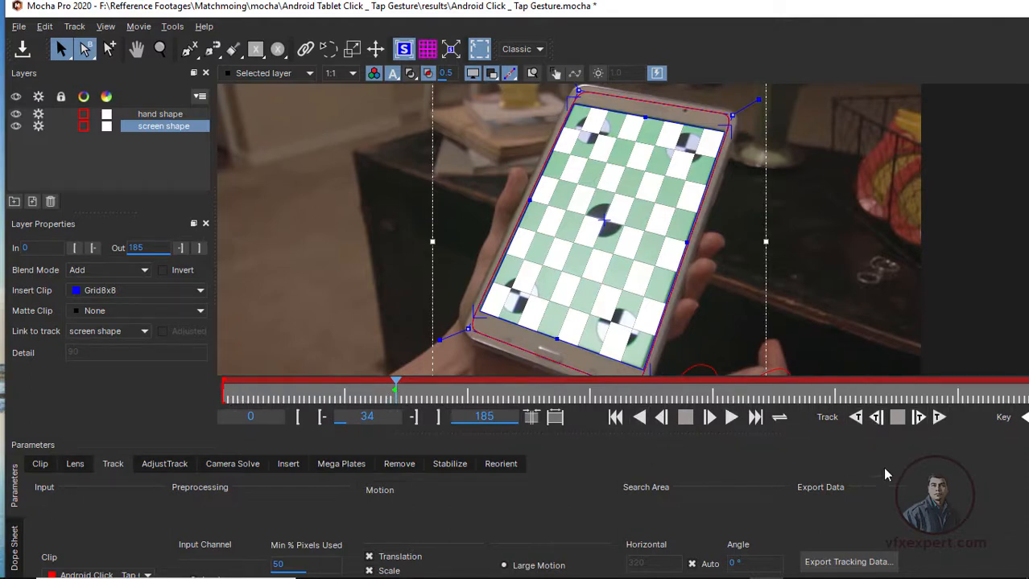
{"action": "left_click", "coordinate": [856, 418]}
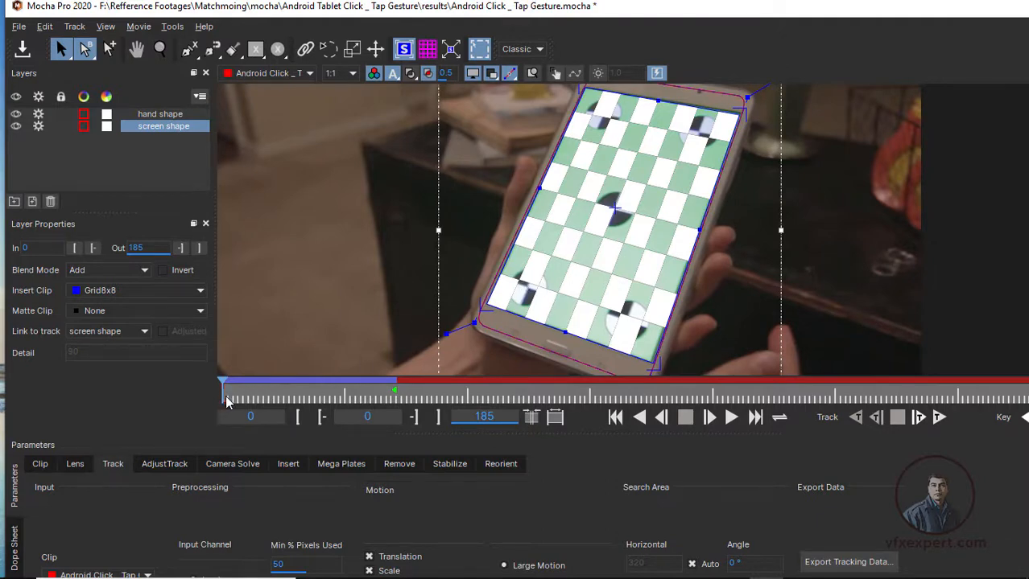
{"action": "left_click_drag", "start_coordinate": [221, 394], "coordinate": [392, 405]}
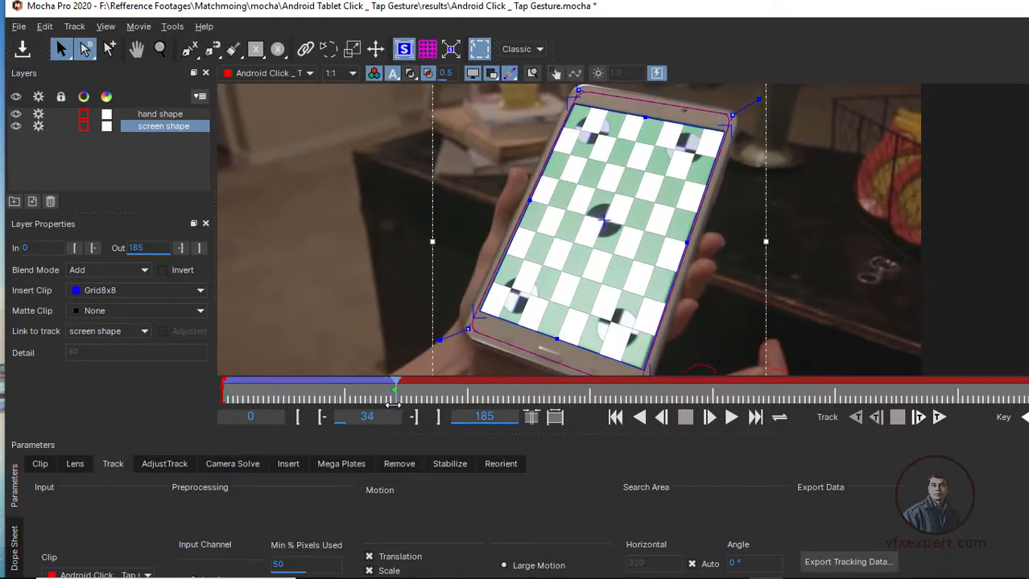
Track the screen shape layer forwards from frame 34 to frame 185, and save the project
{"action": "left_click", "coordinate": [938, 418]}
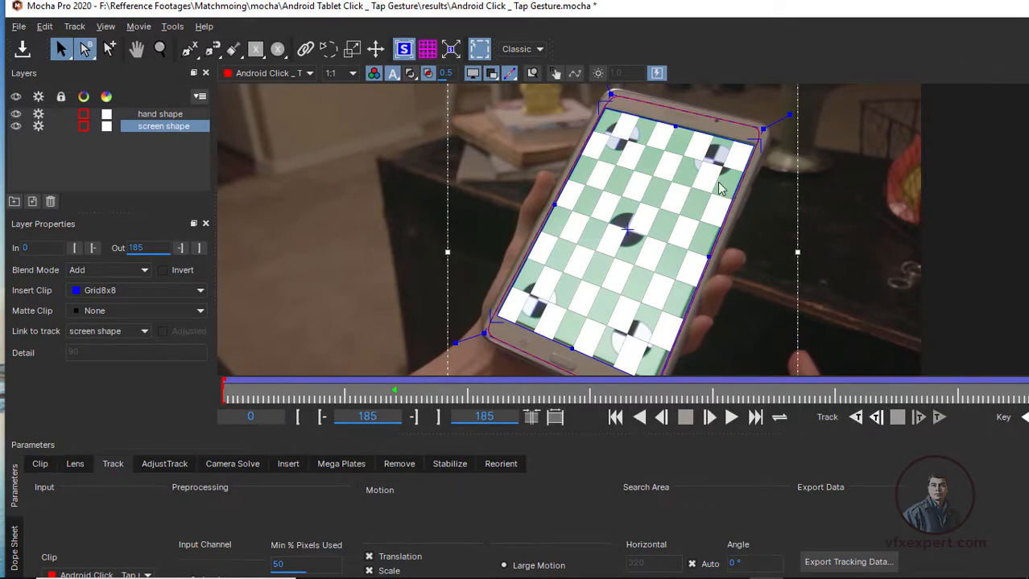
{"action": "key", "text": "z"}
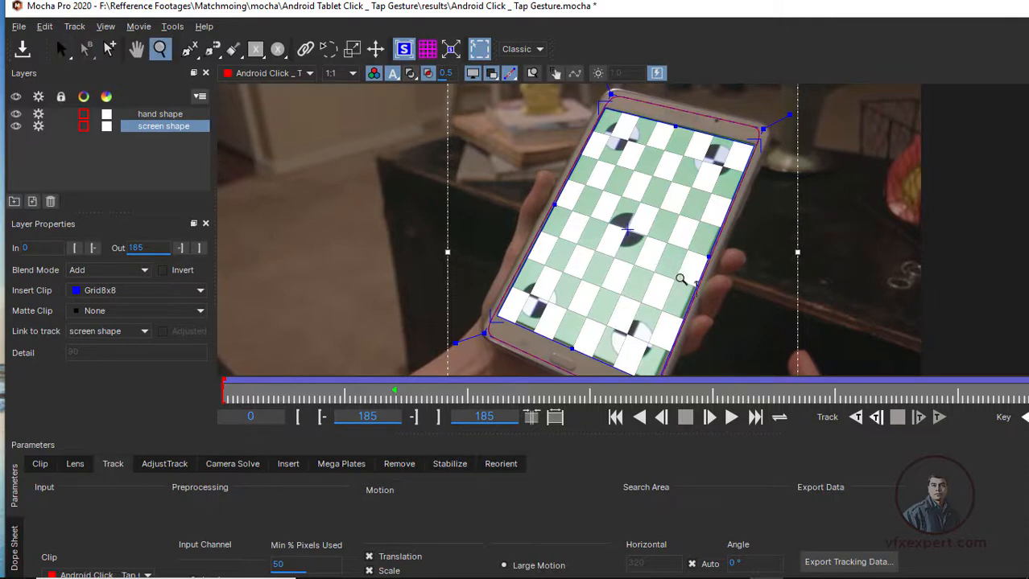
{"action": "left_click_drag", "start_coordinate": [679, 278], "coordinate": [686, 291]}
{"action": "key", "text": "x"}
{"action": "left_click_drag", "start_coordinate": [763, 290], "coordinate": [704, 264]}
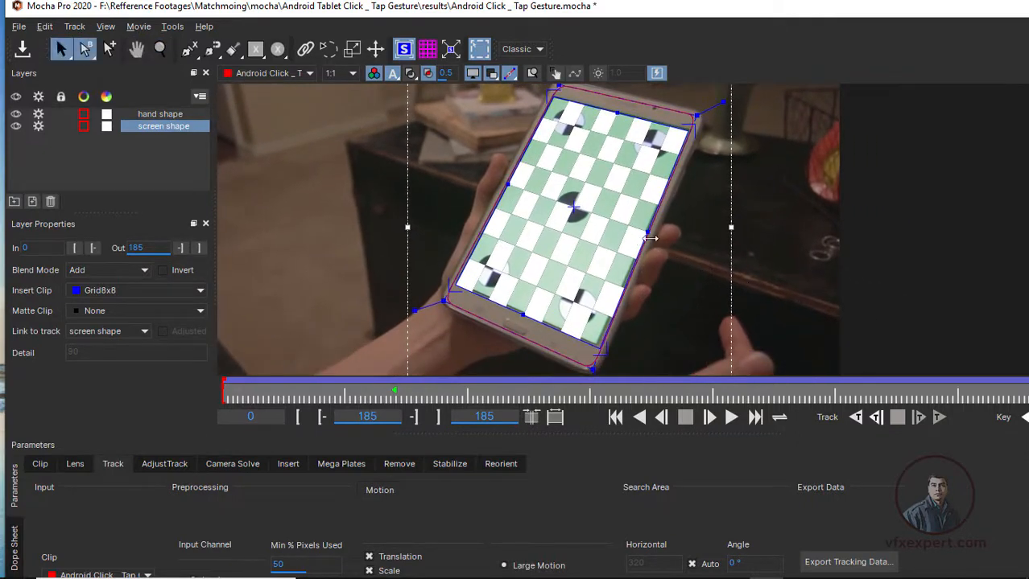
{"action": "left_click", "coordinate": [21, 29]}
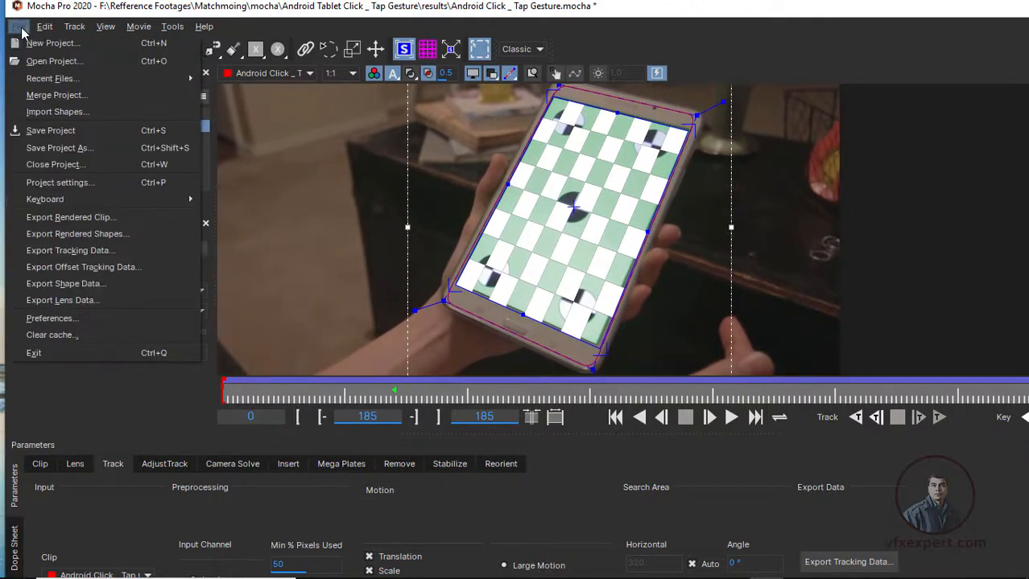
{"action": "left_click", "coordinate": [46, 132]}
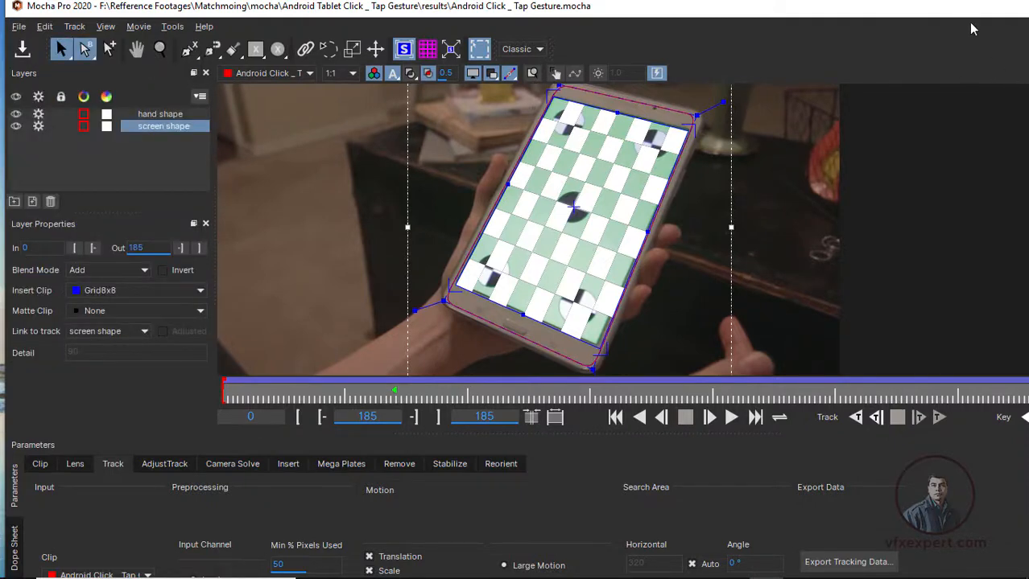
Play the clip from frame 0 to check how the Grid8x8 insert follows the tablet screen
{"action": "left_click", "coordinate": [361, 406]}
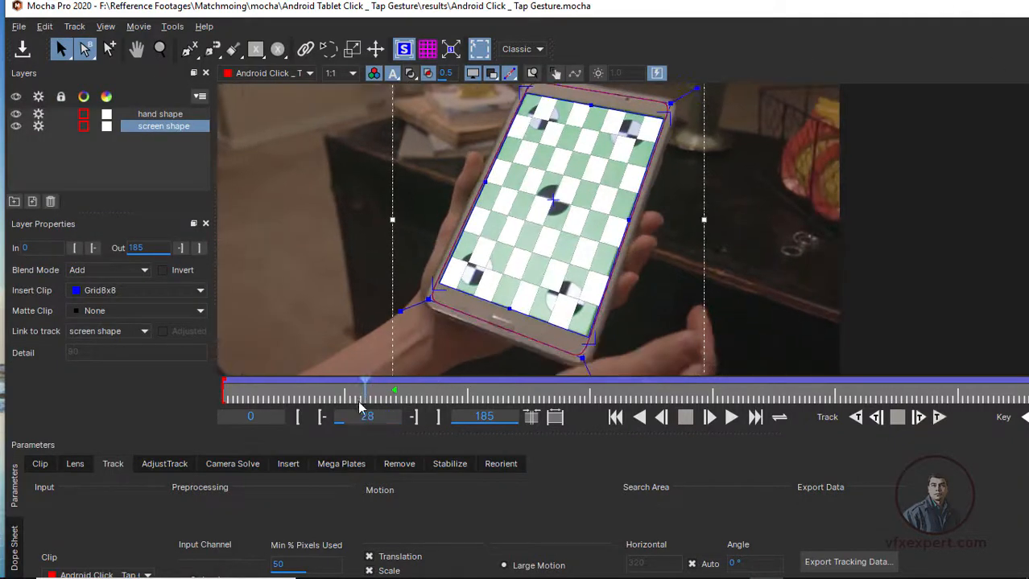
{"action": "left_click_drag", "start_coordinate": [365, 393], "coordinate": [243, 392]}
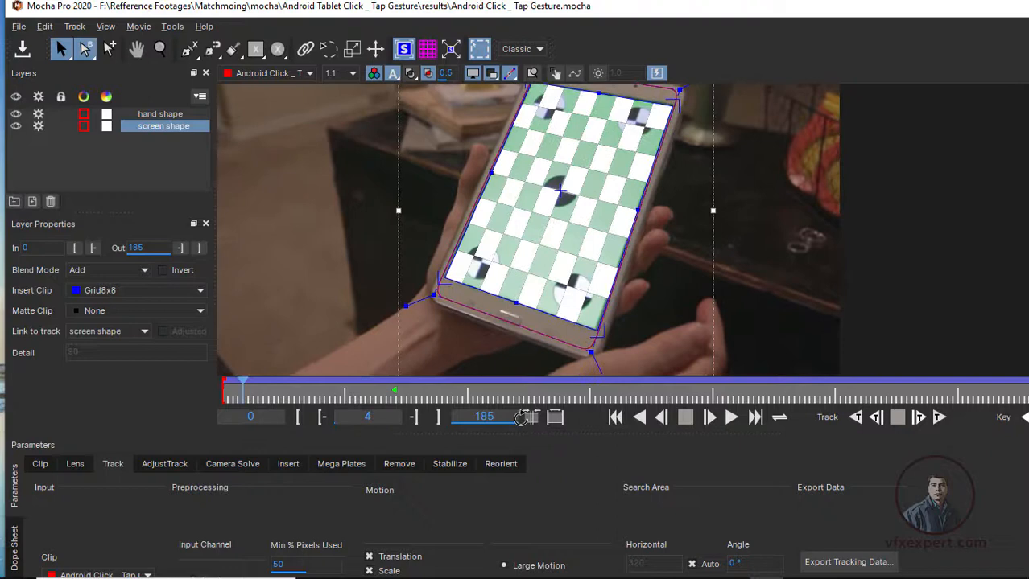
{"action": "left_click", "coordinate": [615, 418]}
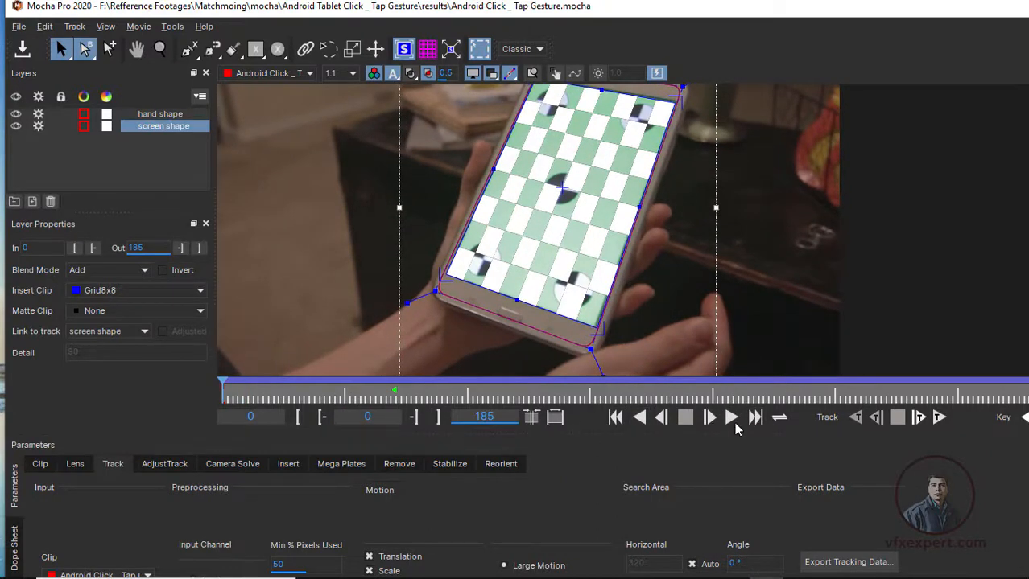
{"action": "left_click", "coordinate": [732, 419]}
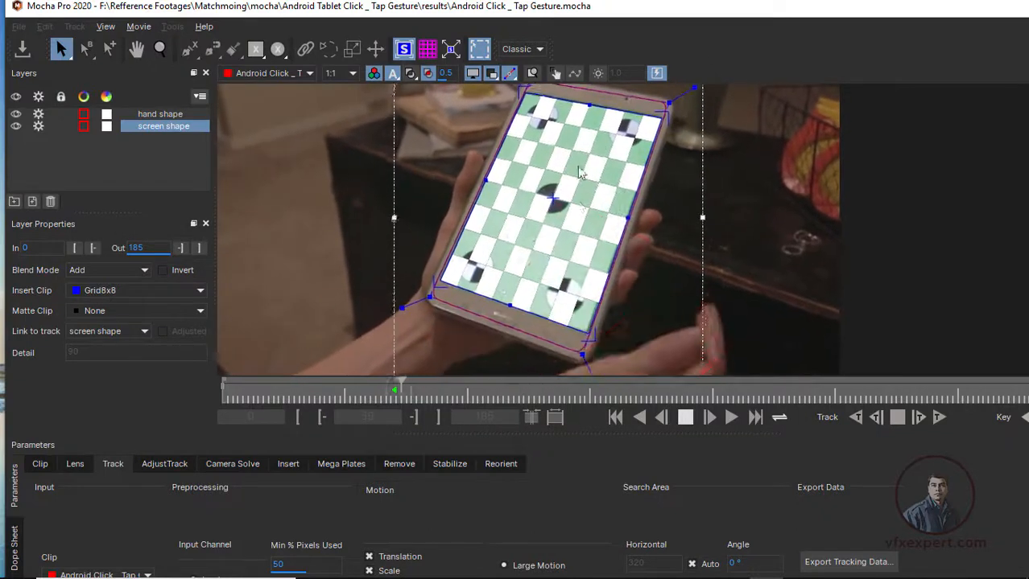
{"action": "left_click", "coordinate": [687, 419]}
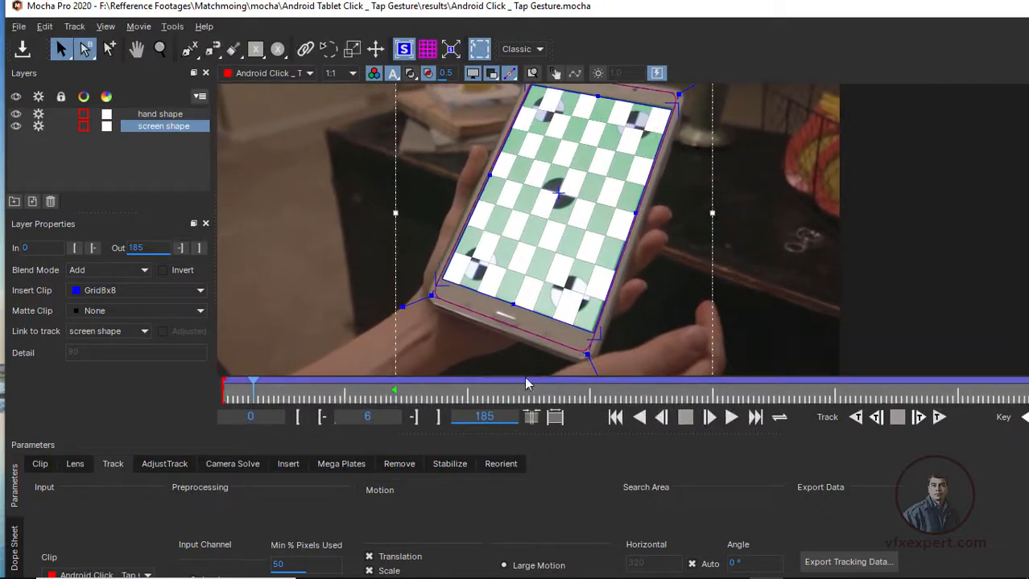
Check the track around frames 127 to 133 with the overlays hidden and the insert clip set to Grid32x32, and restore the overlays
{"action": "left_click", "coordinate": [472, 74]}
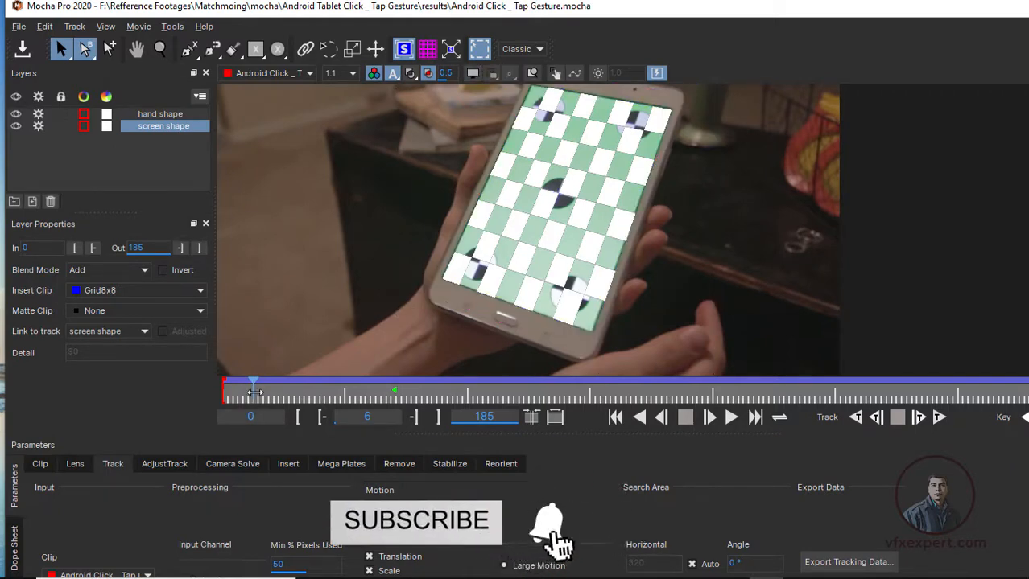
{"action": "left_click_drag", "start_coordinate": [251, 389], "coordinate": [903, 376]}
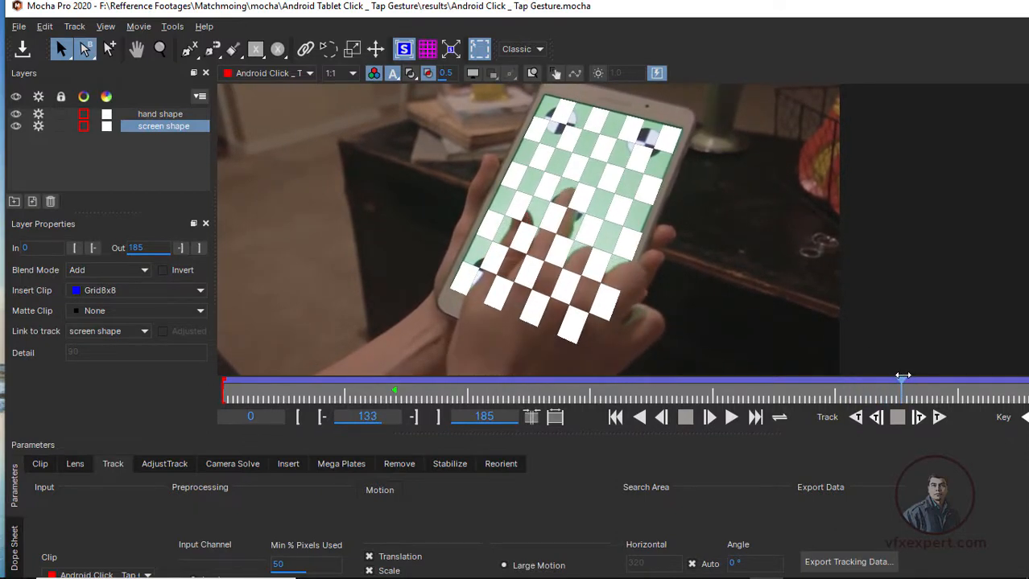
{"action": "left_click", "coordinate": [115, 289]}
{"action": "left_click", "coordinate": [110, 378]}
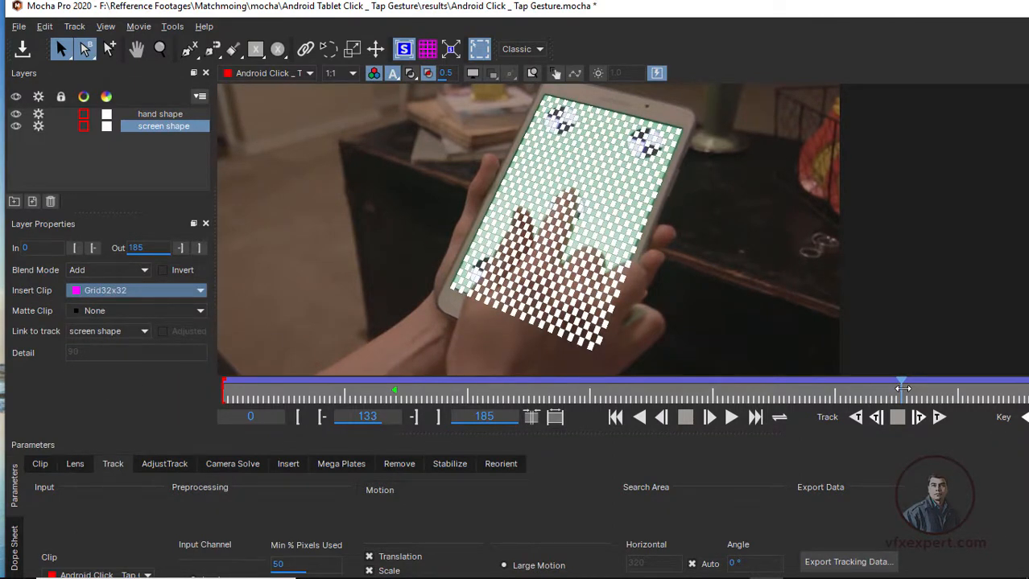
{"action": "left_click_drag", "start_coordinate": [903, 389], "coordinate": [877, 388]}
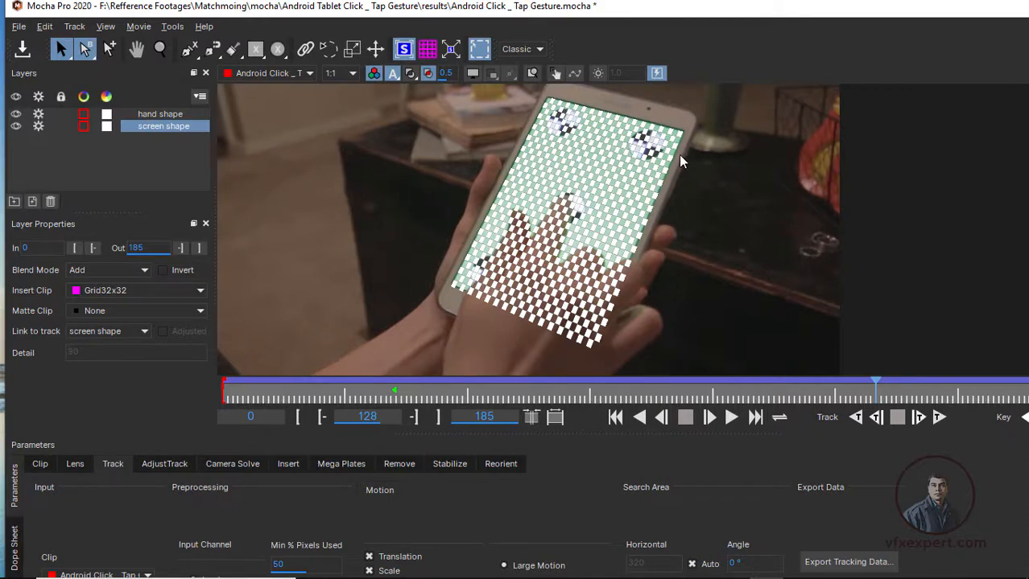
{"action": "left_click_drag", "start_coordinate": [875, 392], "coordinate": [869, 391]}
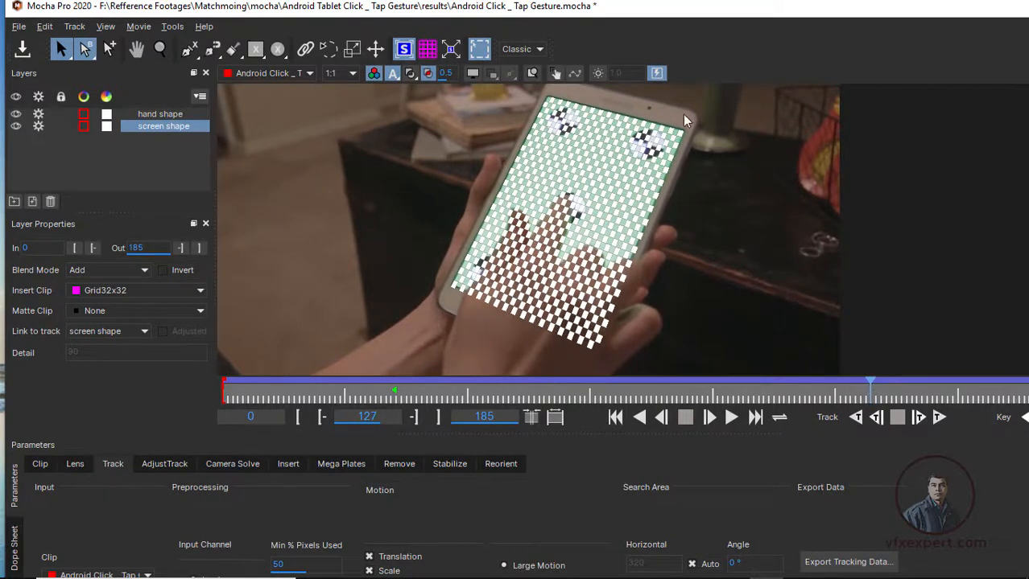
{"action": "left_click", "coordinate": [472, 73]}
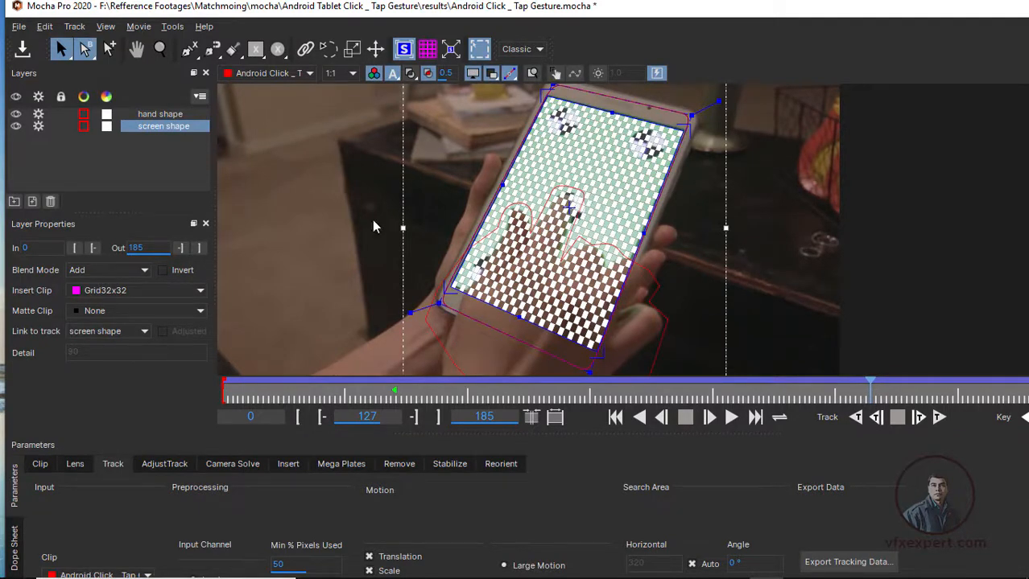
Set the screen shape layer's insert clip to None and hide the layer outlines in the viewer
{"action": "left_click", "coordinate": [110, 308]}
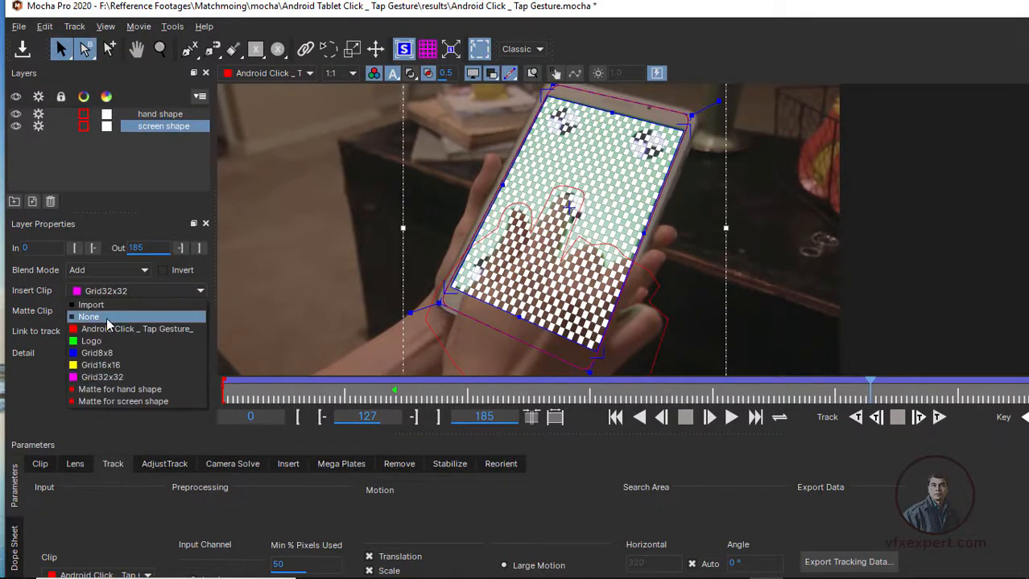
{"action": "left_click", "coordinate": [107, 319]}
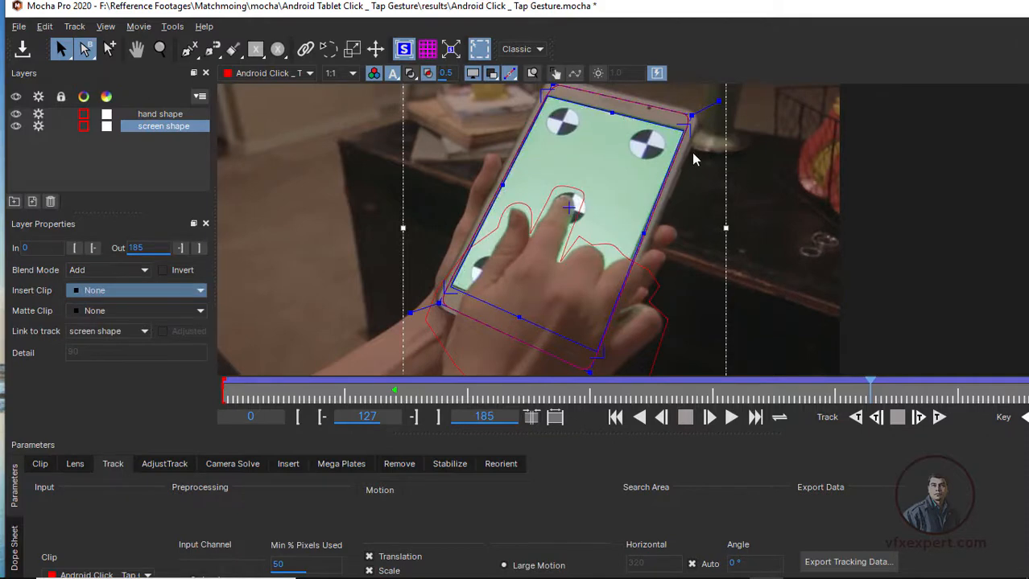
{"action": "left_click", "coordinate": [490, 74]}
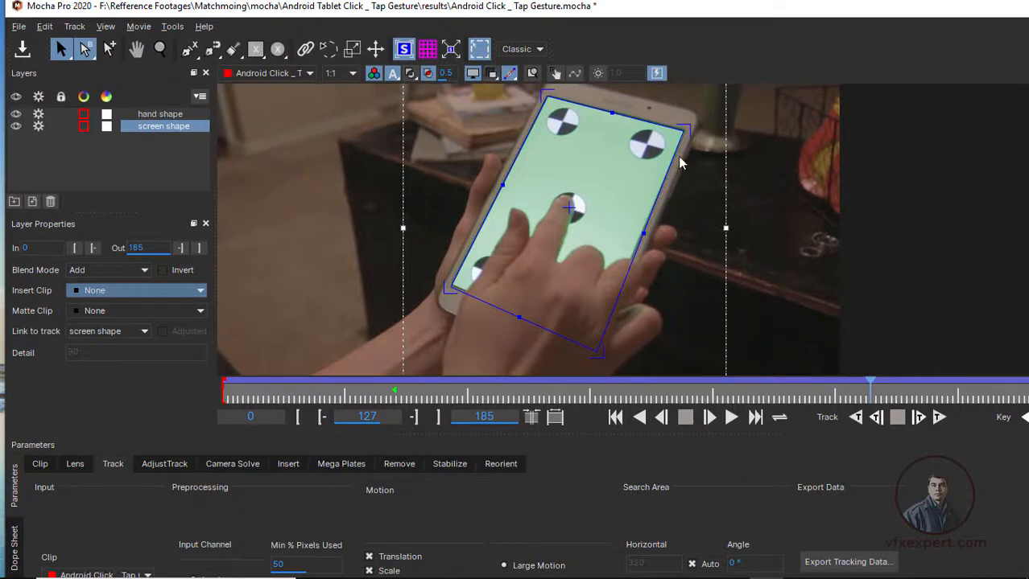
Show the planar grid and, at frame 8, nudge the surface's lower-right corner onto the matching corner of the tablet's green screen
{"action": "left_click_drag", "start_coordinate": [650, 171], "coordinate": [635, 267]}
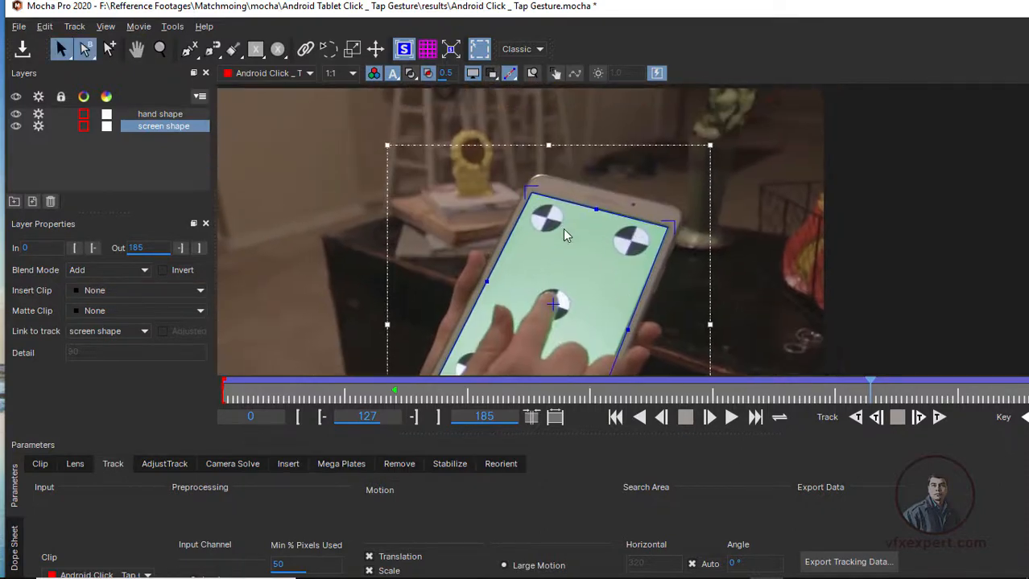
{"action": "left_click_drag", "start_coordinate": [566, 295], "coordinate": [621, 172]}
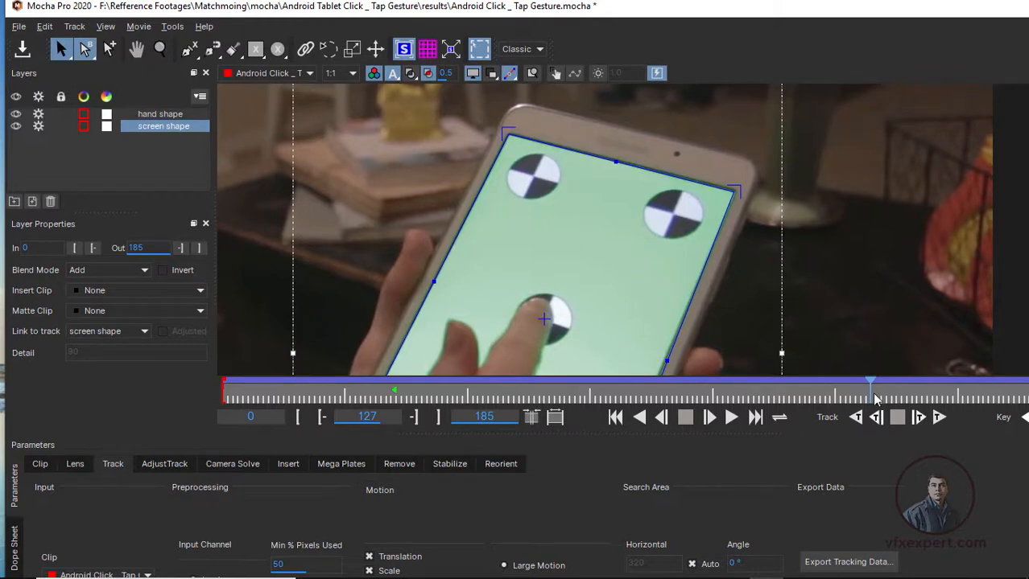
{"action": "left_click_drag", "start_coordinate": [870, 393], "coordinate": [695, 395]}
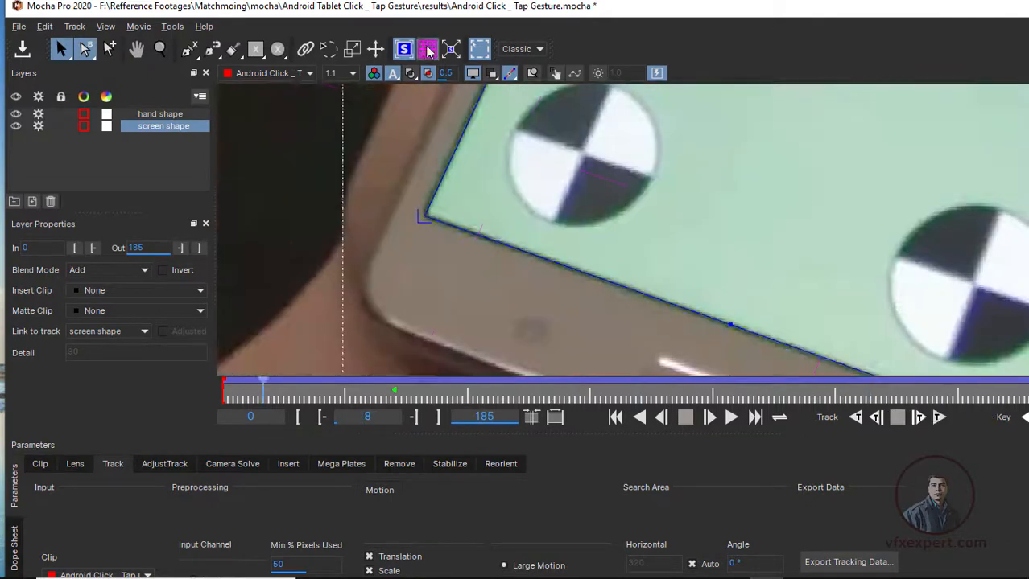
{"action": "left_click", "coordinate": [428, 50]}
{"action": "left_click_drag", "start_coordinate": [769, 261], "coordinate": [577, 213]}
{"action": "left_click_drag", "start_coordinate": [687, 288], "coordinate": [525, 130]}
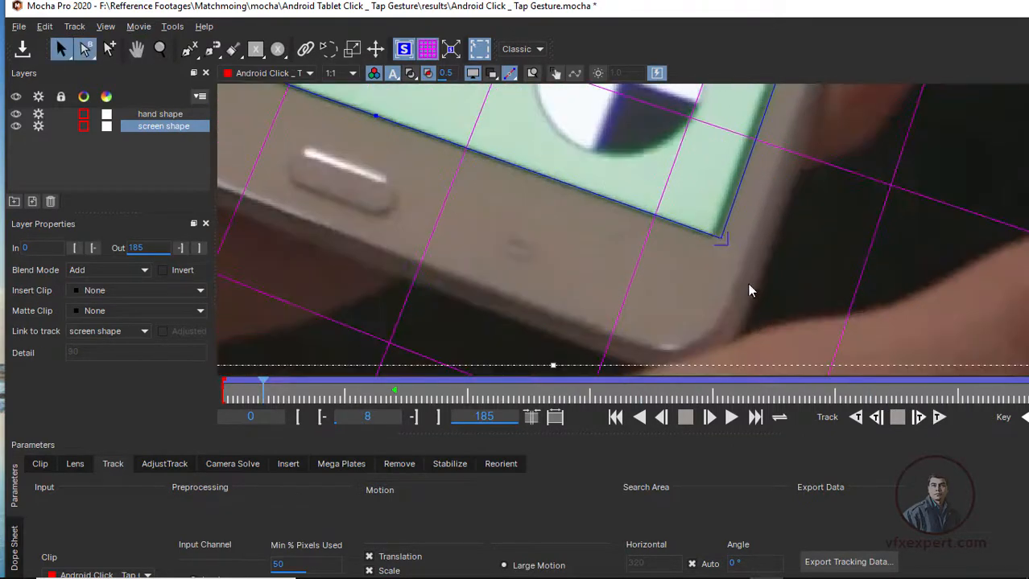
{"action": "left_click_drag", "start_coordinate": [722, 240], "coordinate": [718, 238]}
Nudge the planar surface's upper-right and upper-left corners onto the upper corners of the green screen at frame 8
{"action": "left_click_drag", "start_coordinate": [707, 305], "coordinate": [564, 531]}
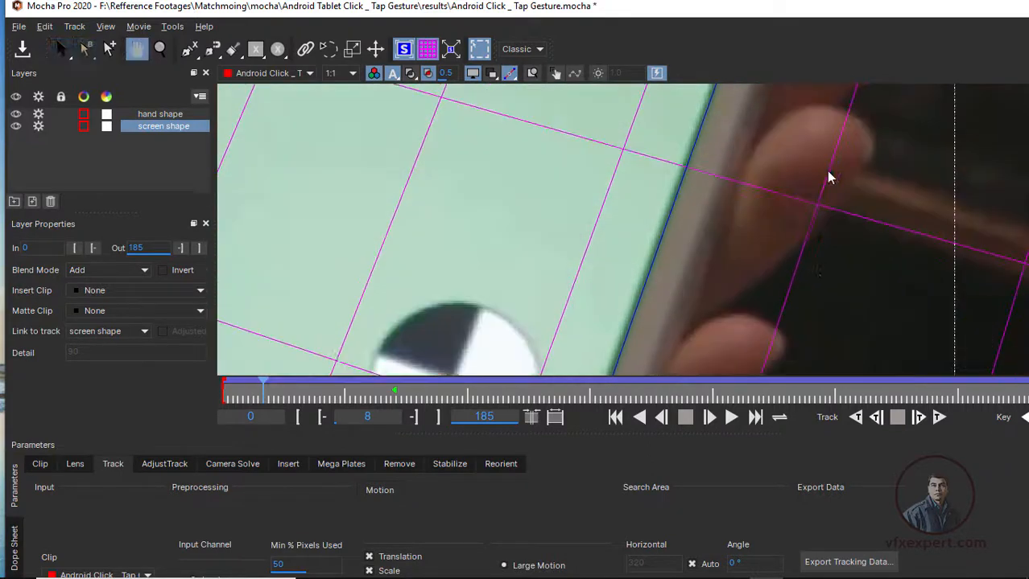
{"action": "left_click_drag", "start_coordinate": [844, 120], "coordinate": [820, 362]}
{"action": "left_click_drag", "start_coordinate": [827, 161], "coordinate": [828, 322]}
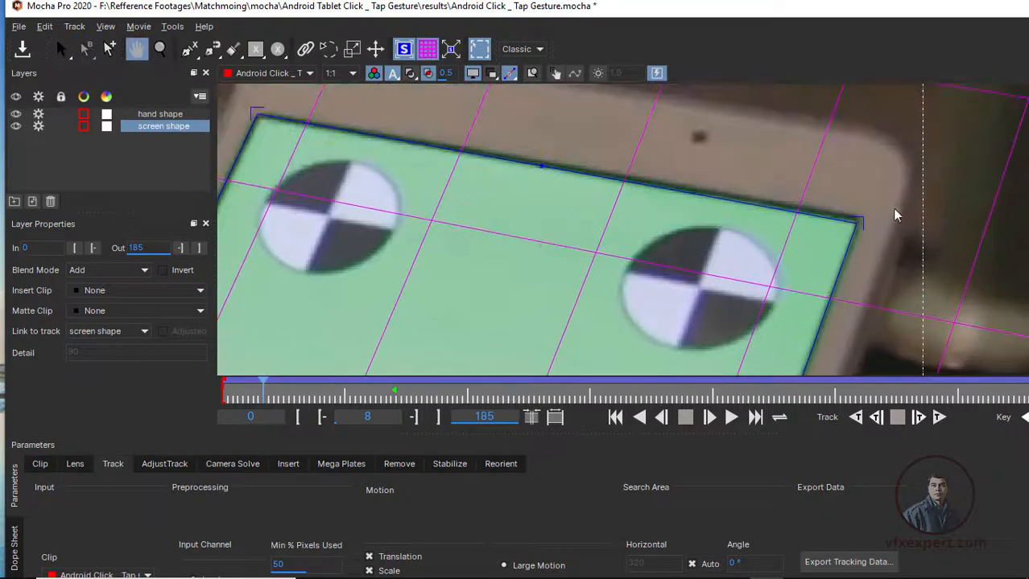
{"action": "left_click_drag", "start_coordinate": [861, 219], "coordinate": [864, 216]}
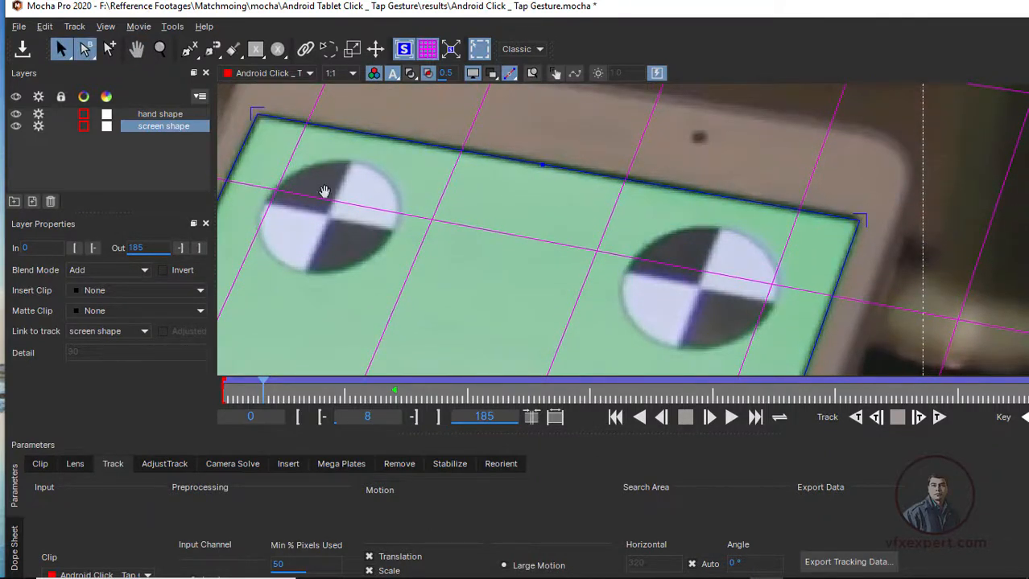
{"action": "left_click_drag", "start_coordinate": [323, 191], "coordinate": [537, 222]}
{"action": "left_click_drag", "start_coordinate": [501, 166], "coordinate": [502, 163]}
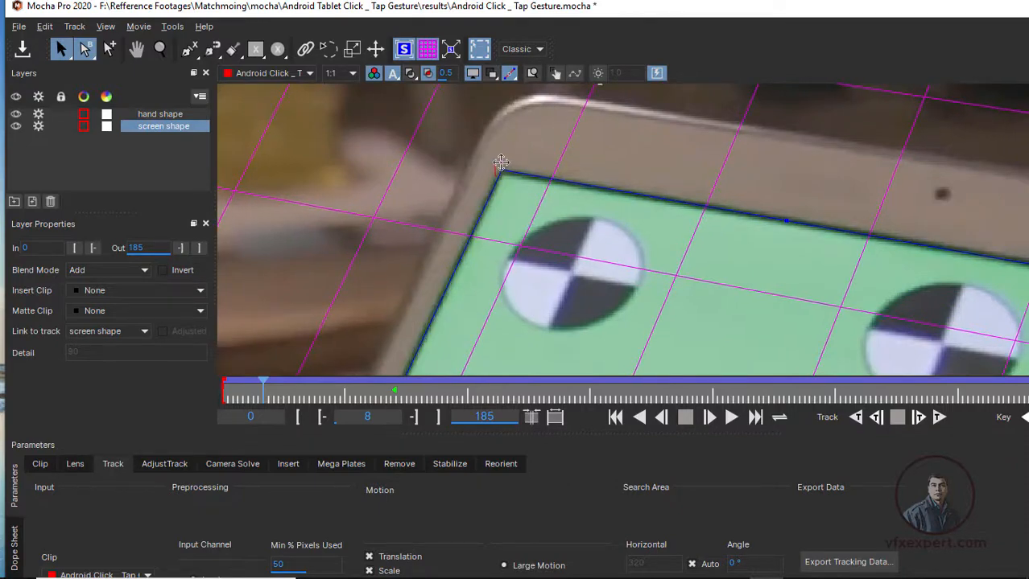
Turn off the transform bounding box around the screen shape with the whole tablet in view
{"action": "key", "text": "z"}
{"action": "left_click_drag", "start_coordinate": [654, 166], "coordinate": [738, 264]}
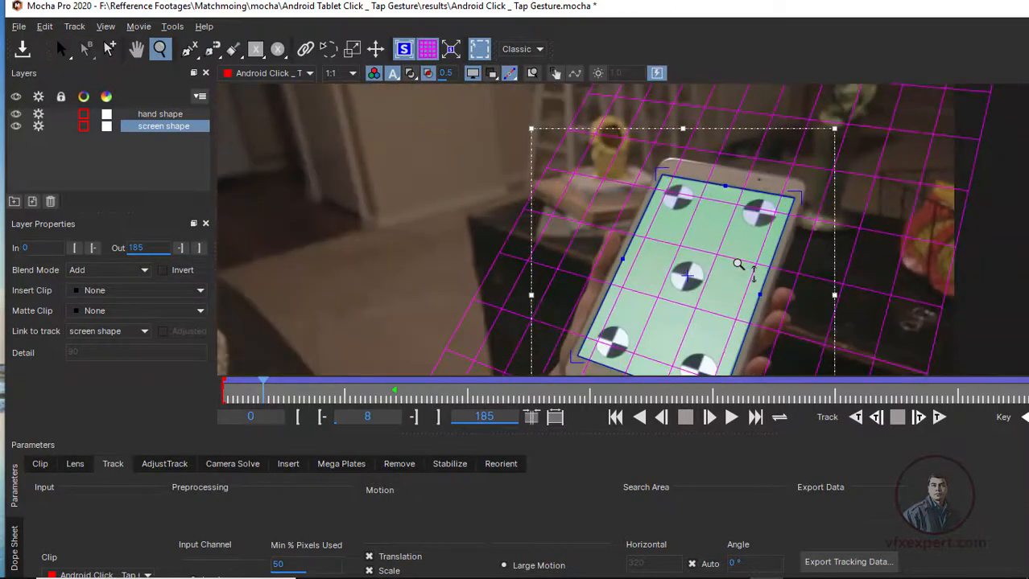
{"action": "left_click_drag", "start_coordinate": [688, 227], "coordinate": [633, 241]}
{"action": "key", "text": "x"}
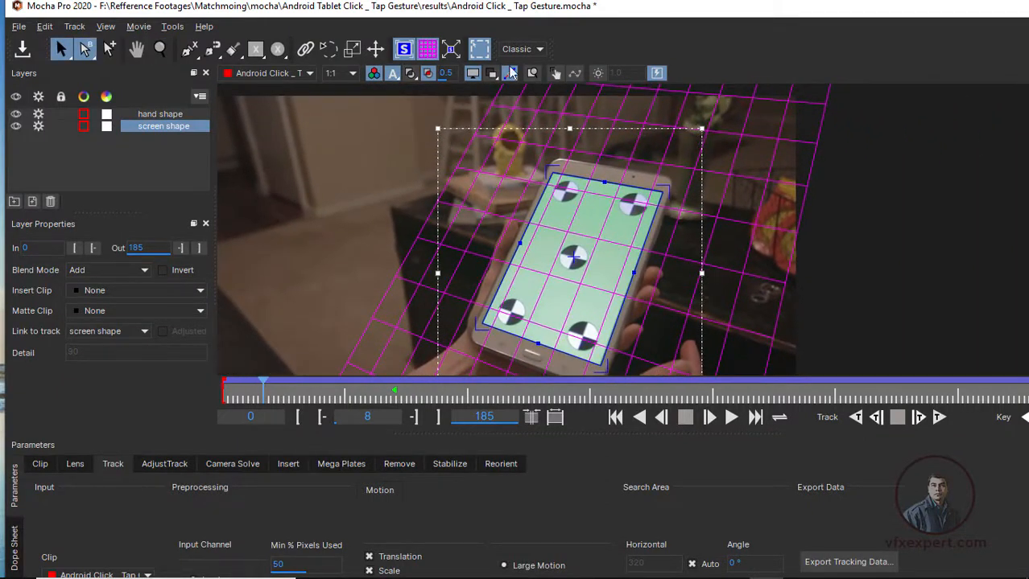
{"action": "left_click", "coordinate": [479, 51]}
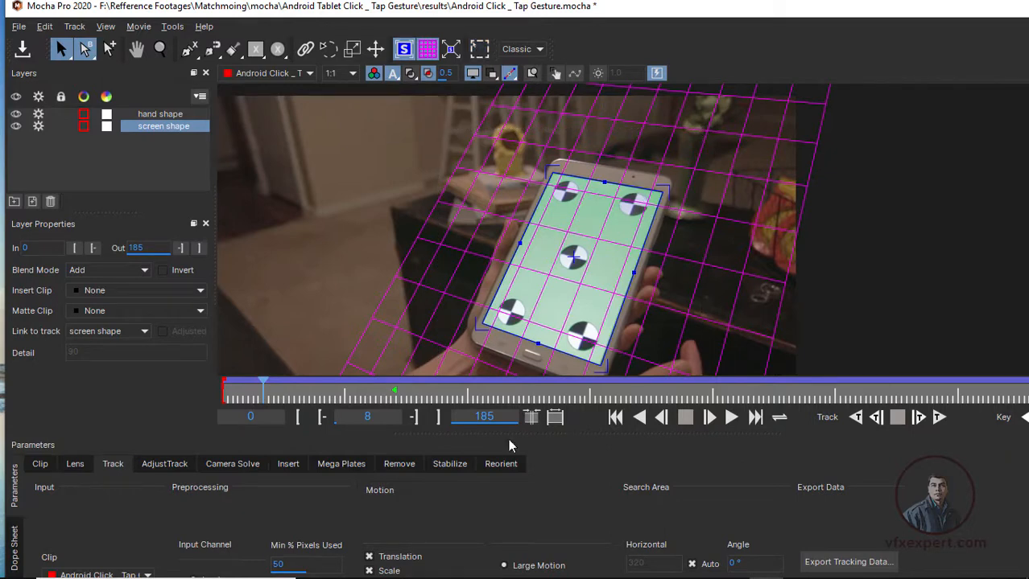
Play the clip and examine how the planar surface and grid fit the tablet screen at frames 34, 77 and 109
{"action": "left_click", "coordinate": [731, 418]}
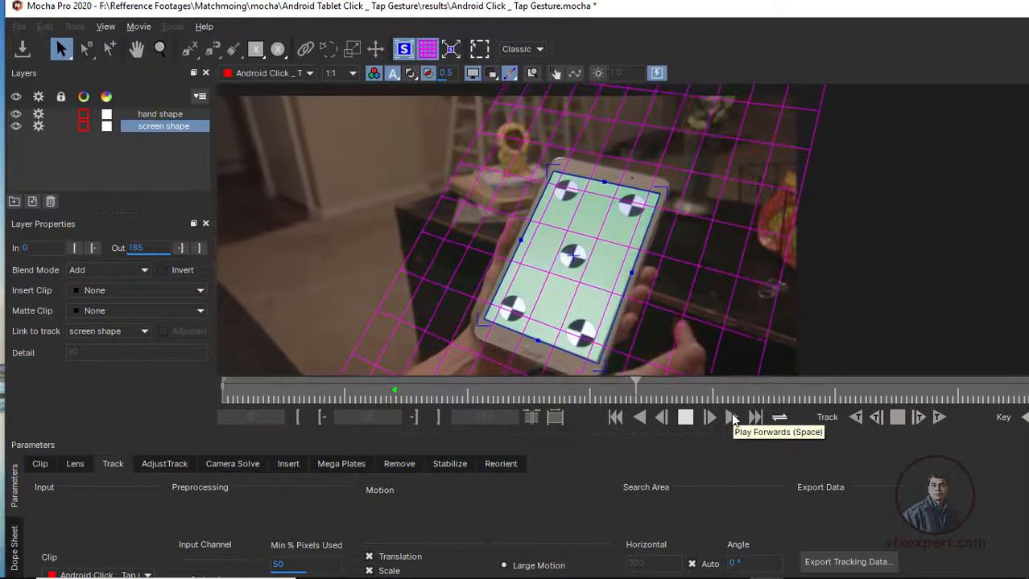
{"action": "left_click", "coordinate": [684, 418]}
{"action": "key", "text": "z"}
{"action": "left_click_drag", "start_coordinate": [652, 330], "coordinate": [653, 180]}
{"action": "key", "text": "x"}
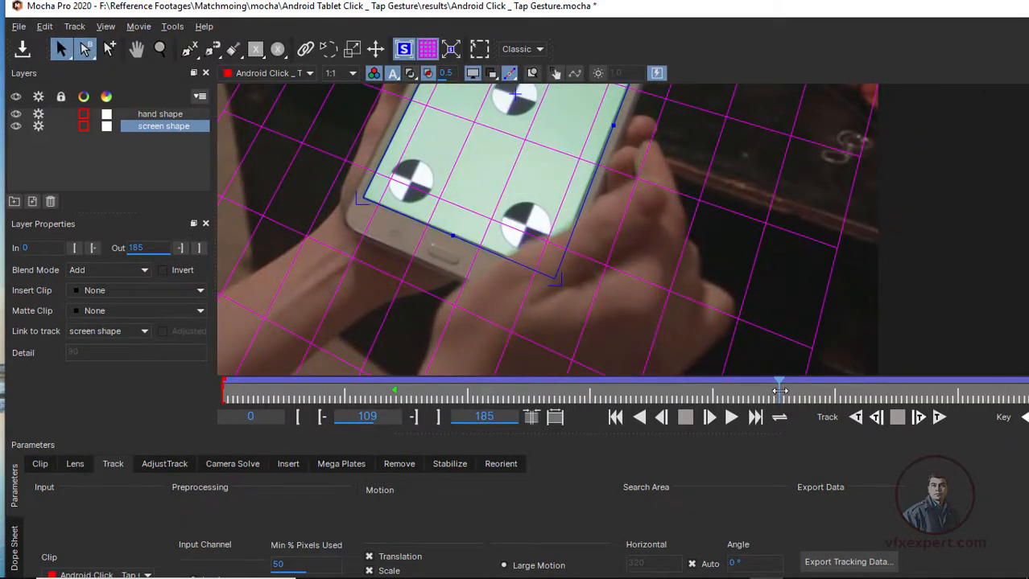
{"action": "left_click_drag", "start_coordinate": [779, 391], "coordinate": [367, 401]}
{"action": "left_click_drag", "start_coordinate": [382, 402], "coordinate": [397, 405]}
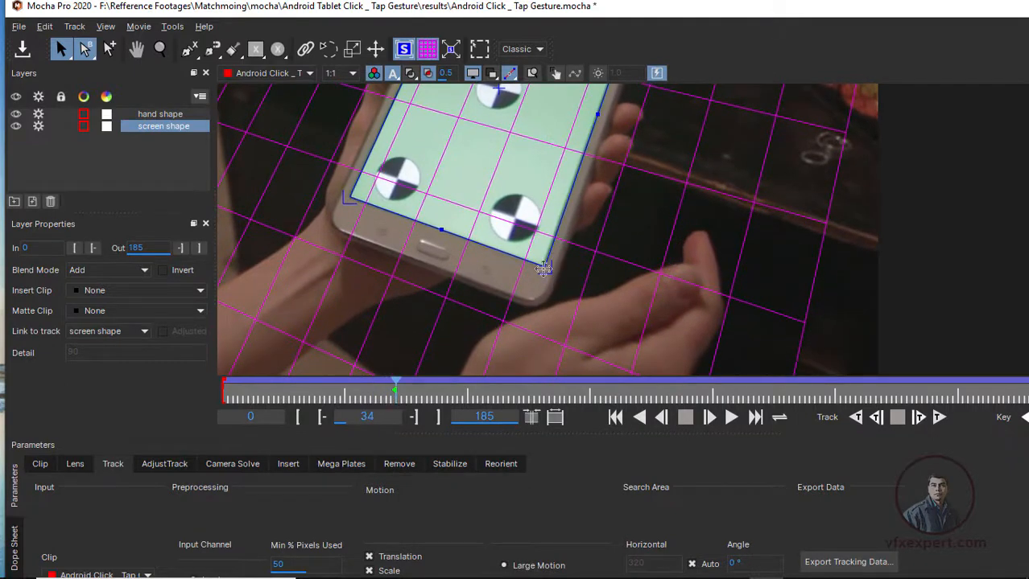
{"action": "left_click_drag", "start_coordinate": [410, 393], "coordinate": [616, 397]}
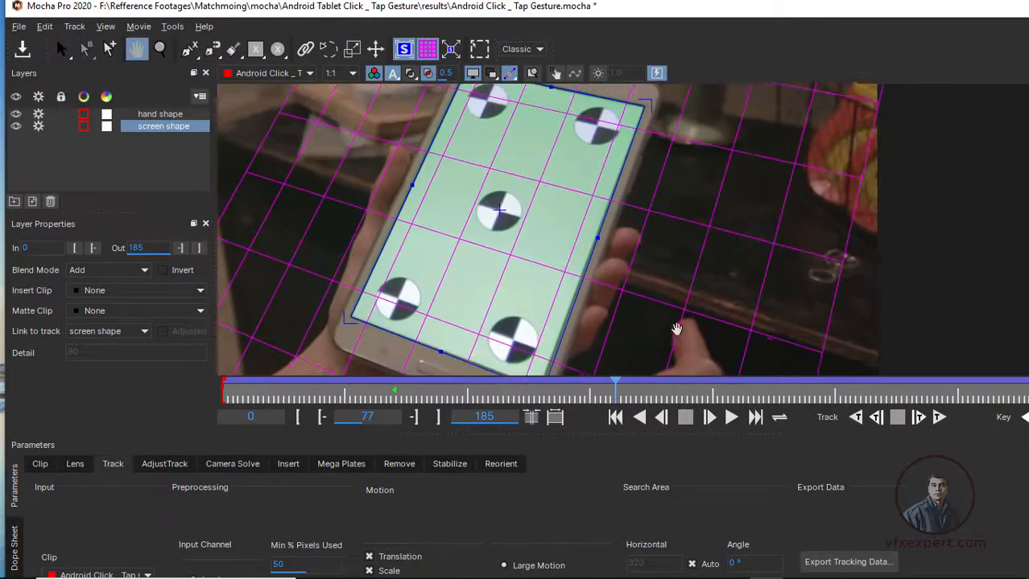
{"action": "left_click_drag", "start_coordinate": [613, 179], "coordinate": [645, 234]}
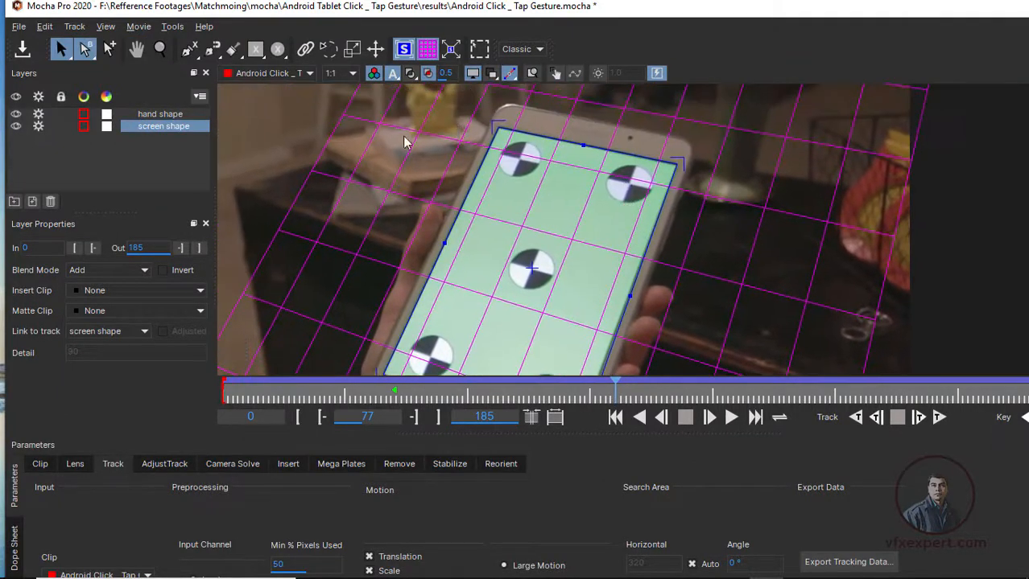
Scrub the clip and examine how the surface and grid fit the tablet's lower corners at frames 158 and 78
{"action": "left_click_drag", "start_coordinate": [709, 270], "coordinate": [698, 132]}
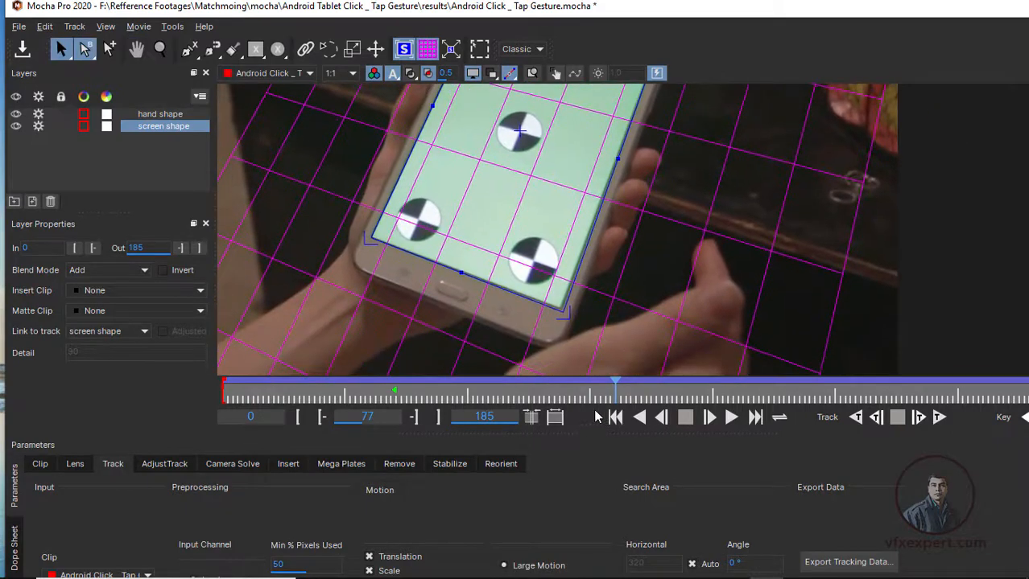
{"action": "left_click_drag", "start_coordinate": [602, 393], "coordinate": [1024, 399]}
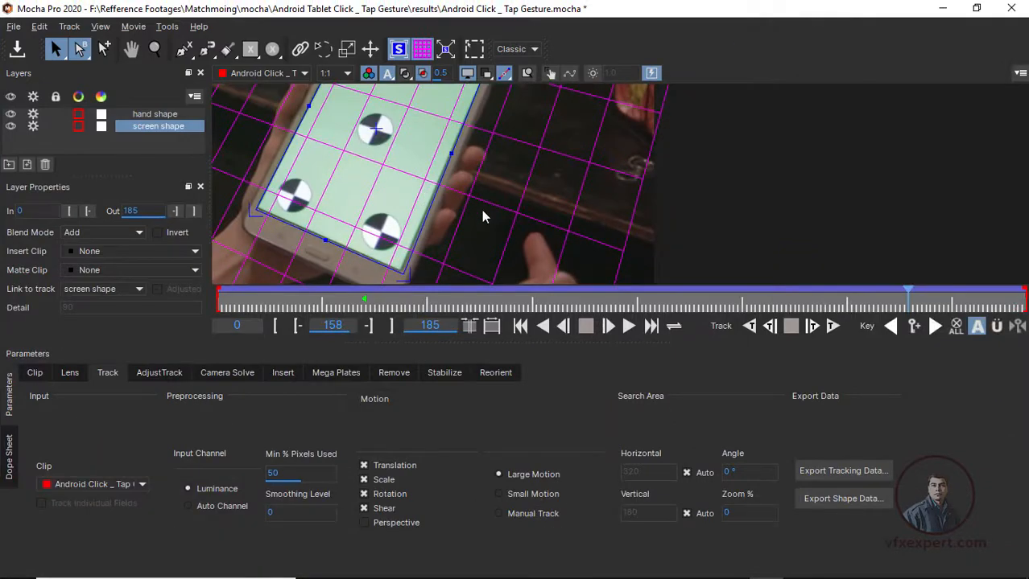
{"action": "left_click_drag", "start_coordinate": [902, 302], "coordinate": [557, 301]}
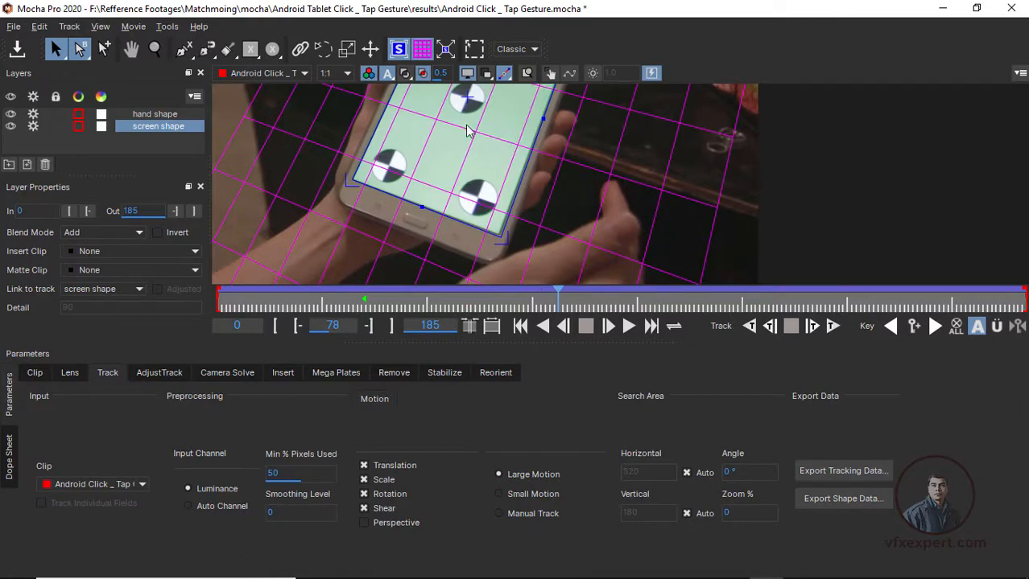
Hide the planar grid and save the project
{"action": "left_click", "coordinate": [421, 52]}
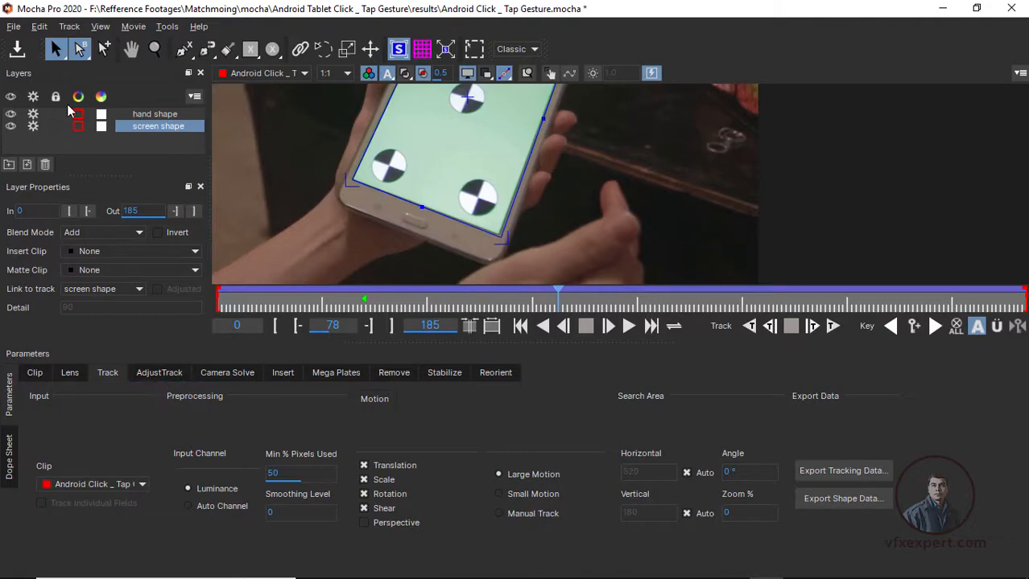
{"action": "left_click", "coordinate": [13, 26]}
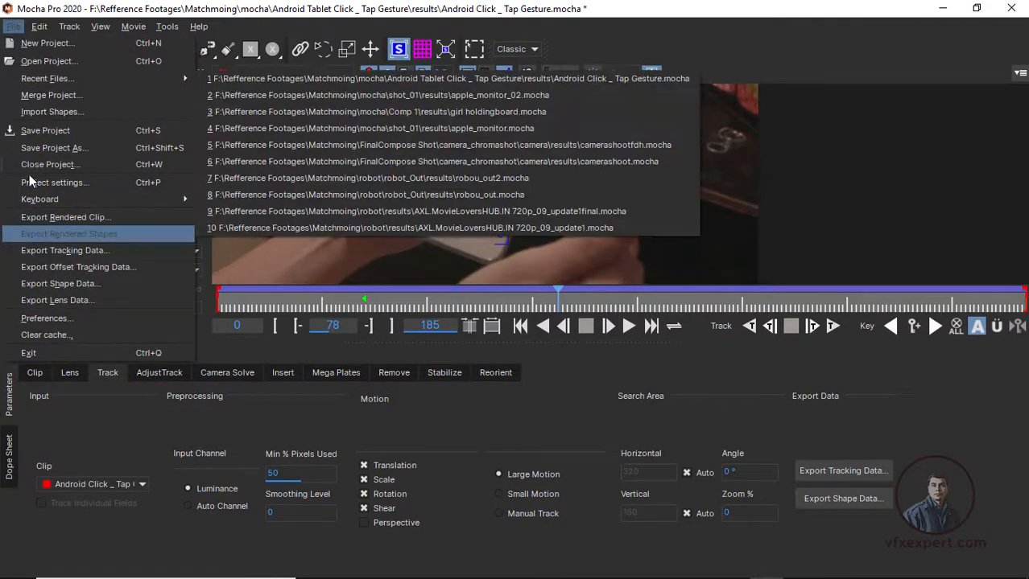
{"action": "left_click", "coordinate": [41, 132]}
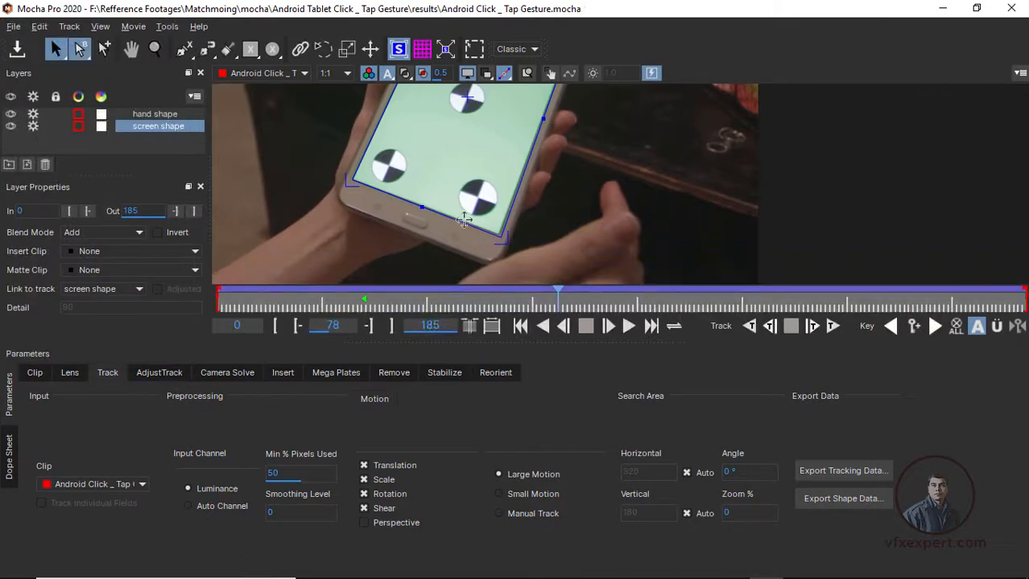
Go to frame 34 and examine the surface's upper and lower corners close up against the green screen
{"action": "left_click_drag", "start_coordinate": [612, 201], "coordinate": [686, 232]}
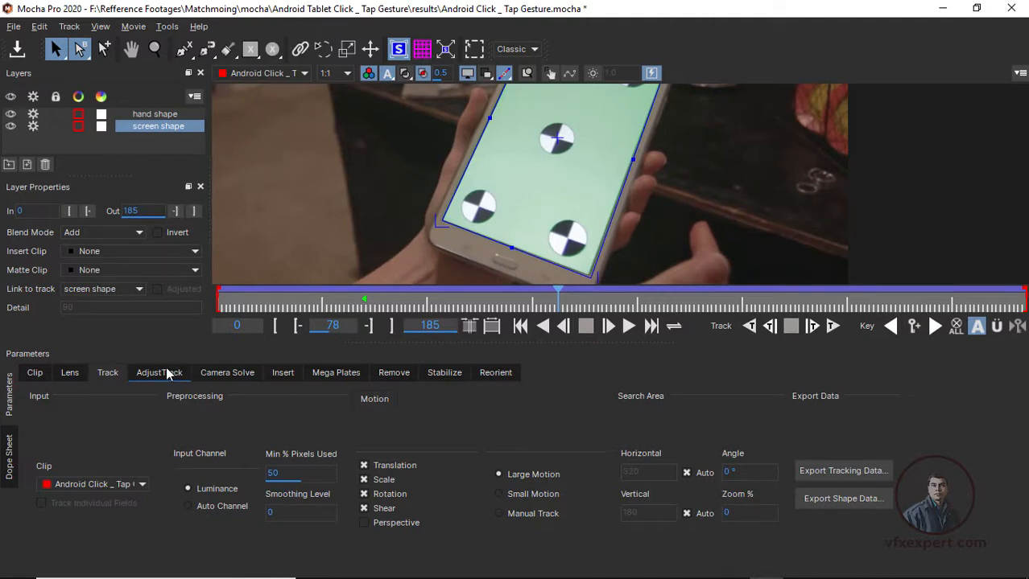
{"action": "left_click_drag", "start_coordinate": [547, 310], "coordinate": [366, 323]}
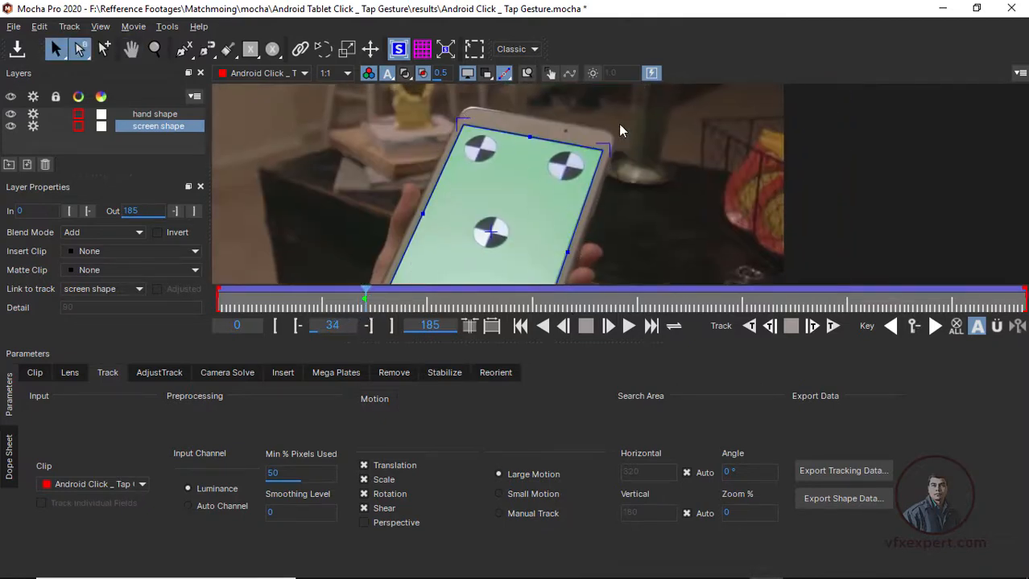
{"action": "left_click_drag", "start_coordinate": [679, 200], "coordinate": [722, 129]}
{"action": "left_click_drag", "start_coordinate": [663, 218], "coordinate": [672, 184]}
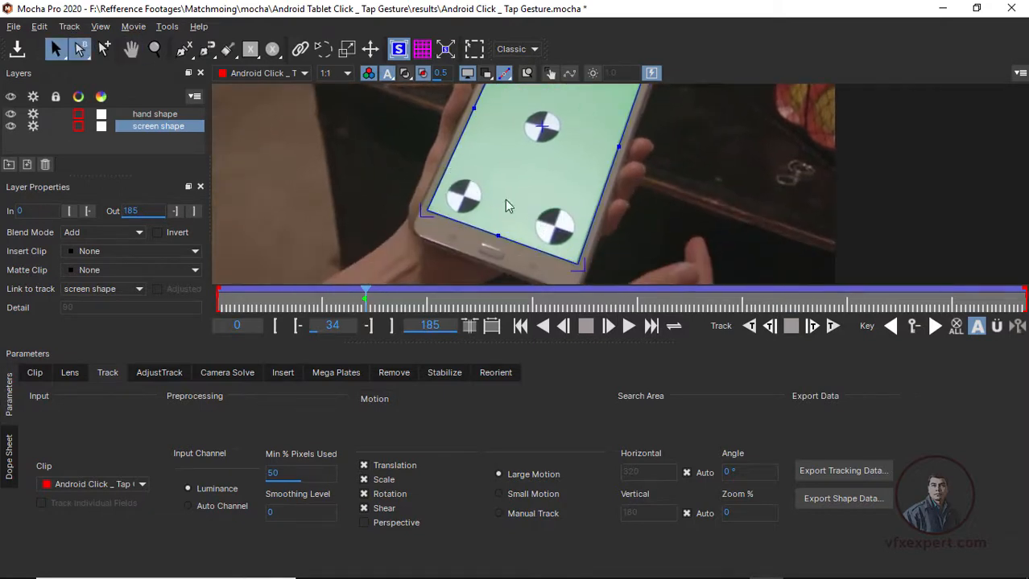
{"action": "key", "text": "z"}
{"action": "left_click_drag", "start_coordinate": [615, 222], "coordinate": [616, 121]}
{"action": "left_click_drag", "start_coordinate": [597, 245], "coordinate": [604, 164]}
{"action": "key", "text": "s"}
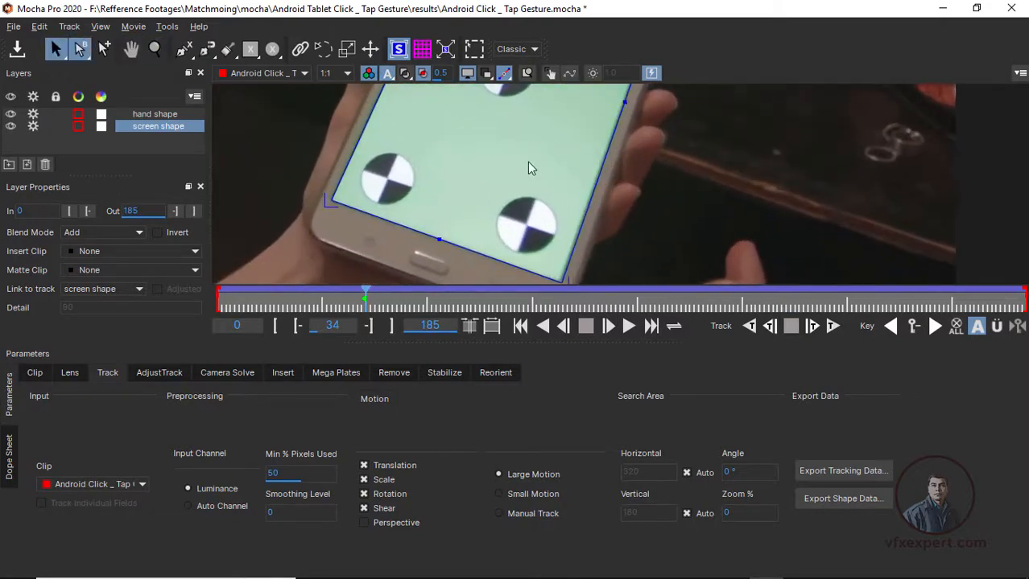
{"action": "left_click_drag", "start_coordinate": [696, 151], "coordinate": [457, 282]}
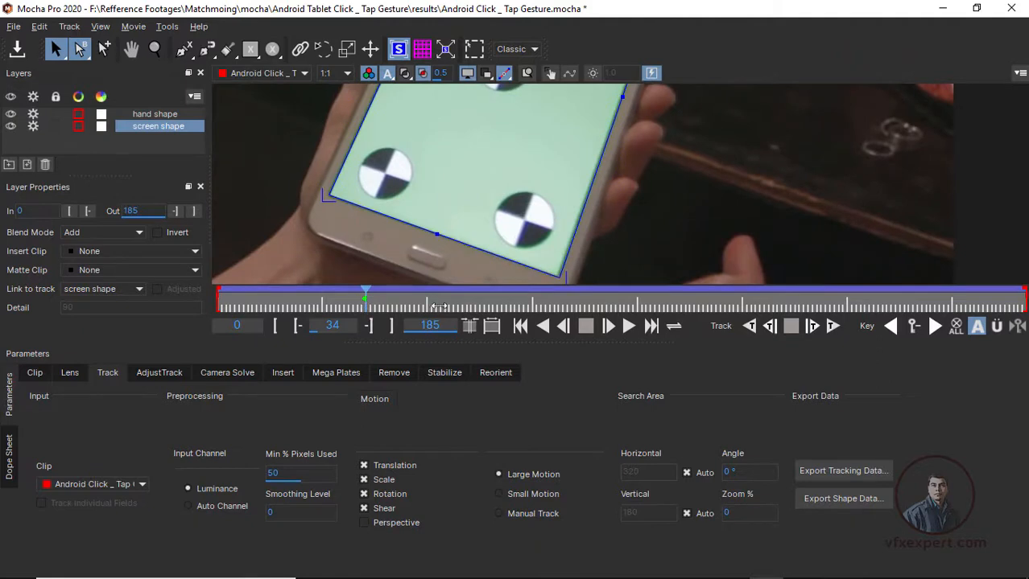
Compare the surface's fit along the tablet's lower edge at frames 92 and 90 with that at frame 34
{"action": "left_click", "coordinate": [626, 308]}
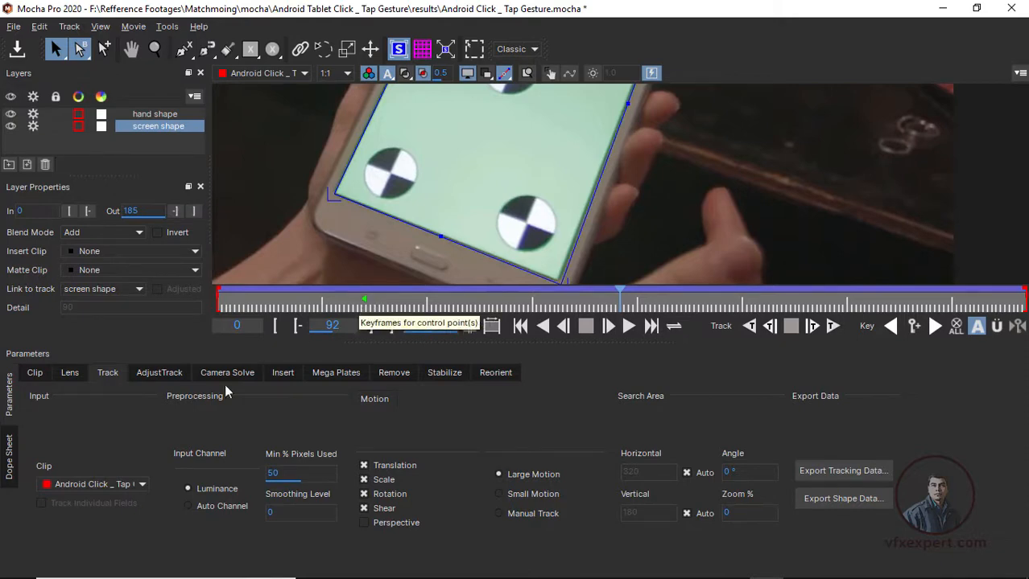
{"action": "left_click_drag", "start_coordinate": [619, 299], "coordinate": [611, 299]}
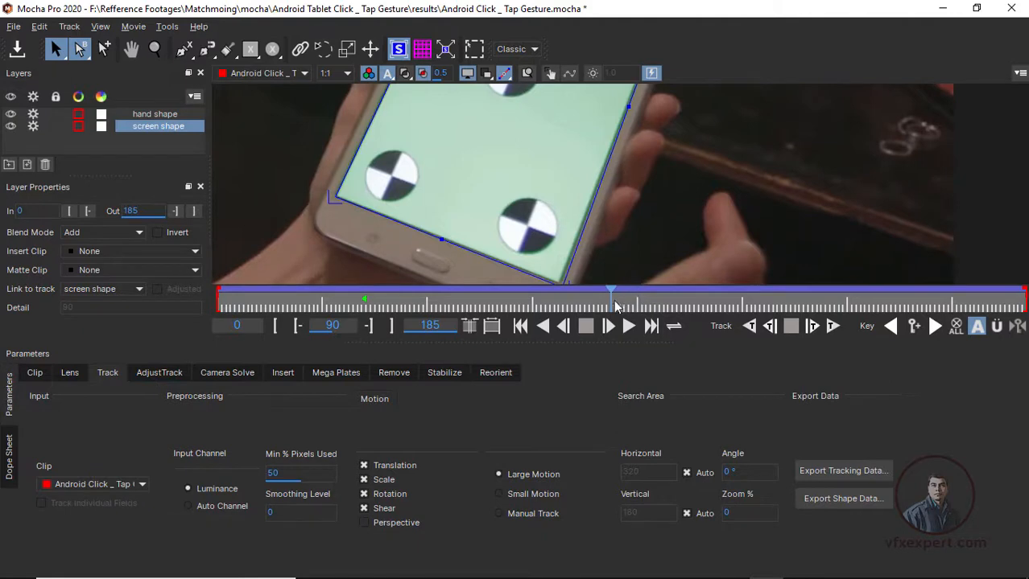
{"action": "left_click_drag", "start_coordinate": [557, 301], "coordinate": [366, 300]}
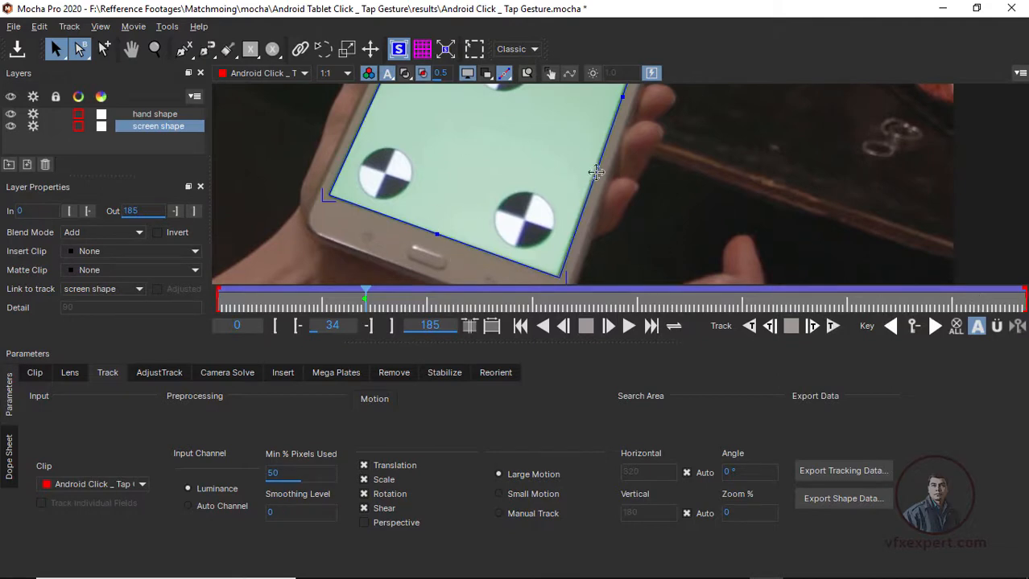
{"action": "mouse_move", "coordinate": [365, 299]}
{"action": "left_mouse_down"}
{"action": "mouse_move", "coordinate": [334, 300]}
{"action": "mouse_move", "coordinate": [365, 299]}
{"action": "left_mouse_up"}
Start AdjustTrack on the screen shape at frame 34 and check its reference points at the corners of the green screen
{"action": "left_click", "coordinate": [160, 375]}
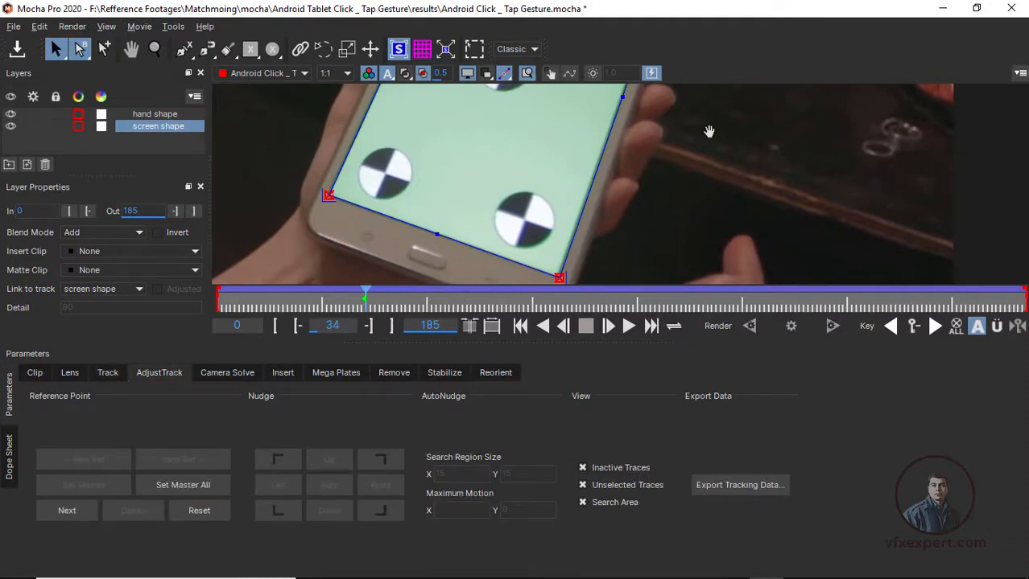
{"action": "left_click_drag", "start_coordinate": [708, 131], "coordinate": [667, 186]}
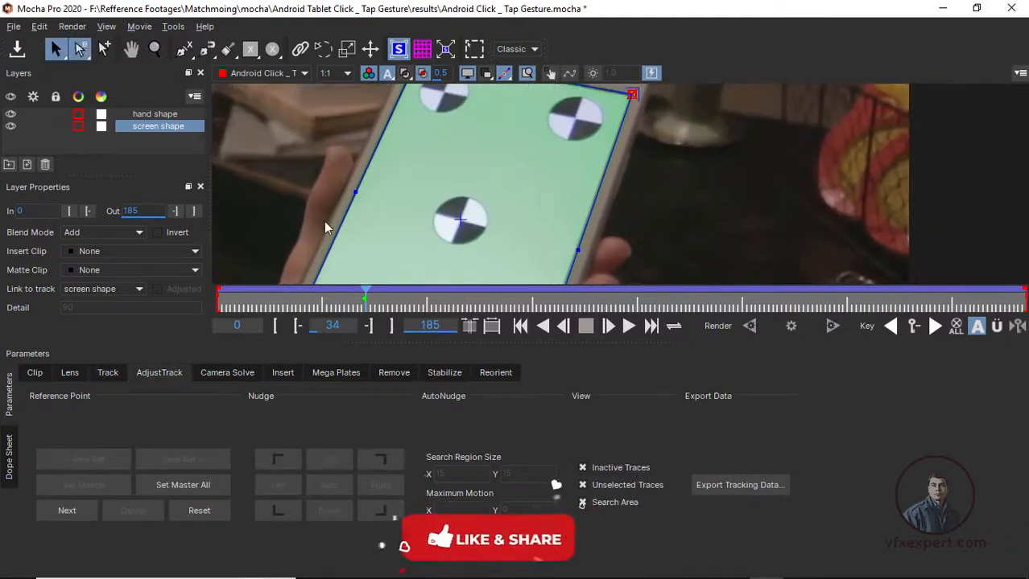
{"action": "left_click_drag", "start_coordinate": [656, 222], "coordinate": [663, 89]}
{"action": "mouse_move", "coordinate": [619, 208]}
{"action": "left_mouse_down"}
{"action": "mouse_move", "coordinate": [621, 126]}
{"action": "mouse_move", "coordinate": [605, 215]}
{"action": "left_mouse_up"}
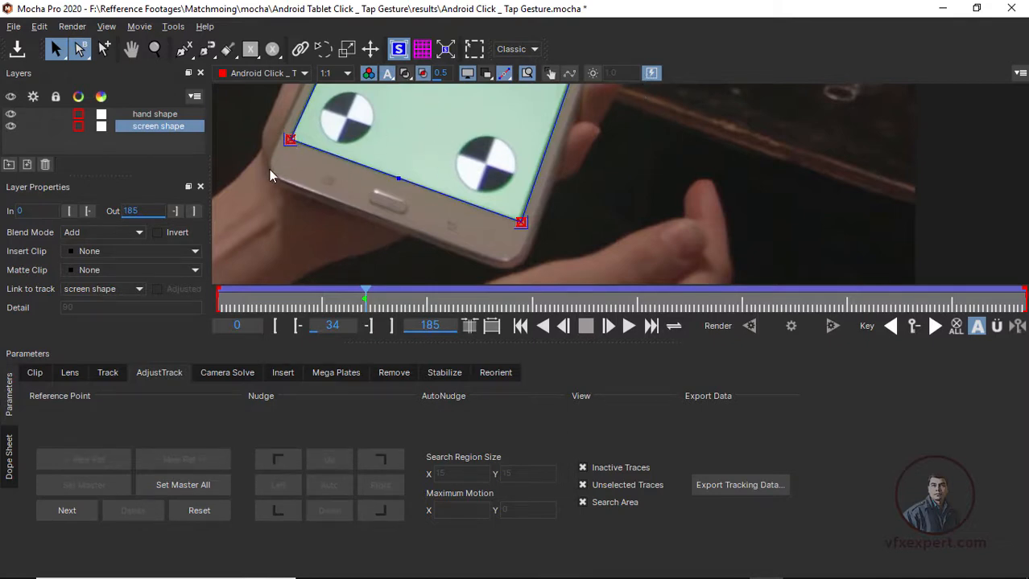
{"action": "key", "text": "z"}
{"action": "left_click_drag", "start_coordinate": [651, 173], "coordinate": [660, 241]}
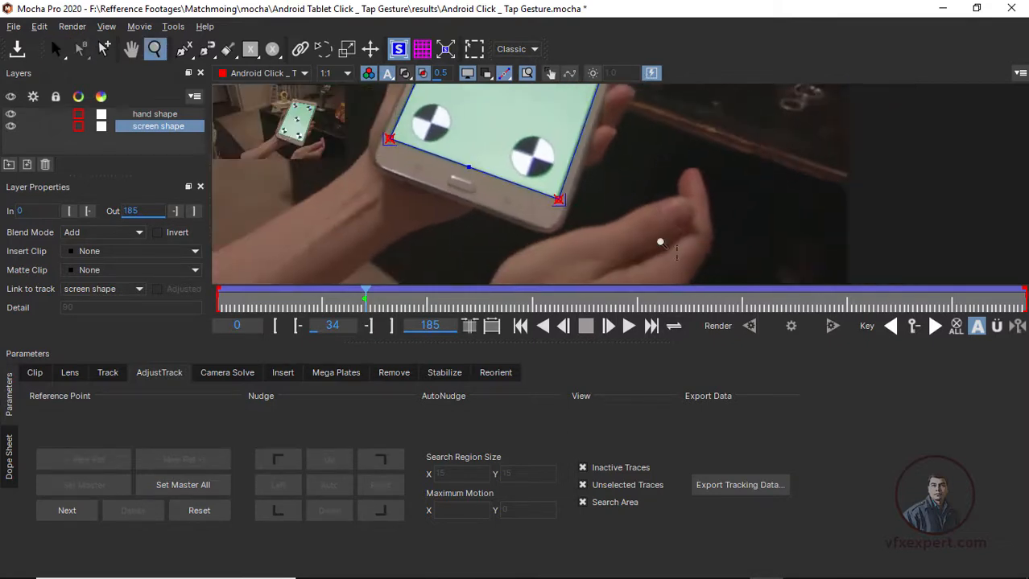
{"action": "key", "text": "x"}
{"action": "left_click_drag", "start_coordinate": [644, 151], "coordinate": [644, 264]}
{"action": "key", "text": "x"}
{"action": "left_click_drag", "start_coordinate": [652, 124], "coordinate": [648, 210]}
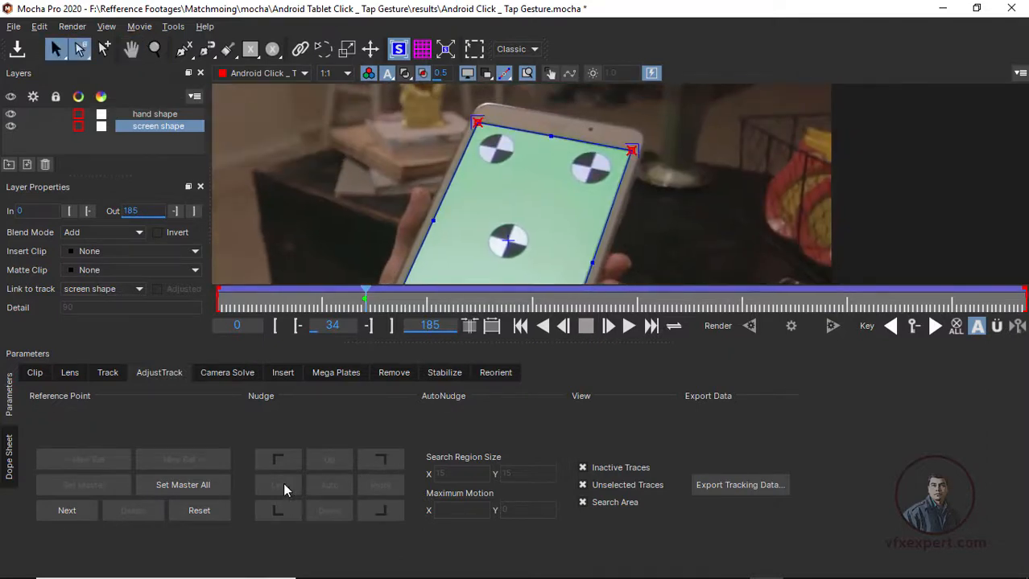
Select the upper-left and upper-right reference points in turn and inspect them in the master frame view
{"action": "left_click", "coordinate": [279, 459]}
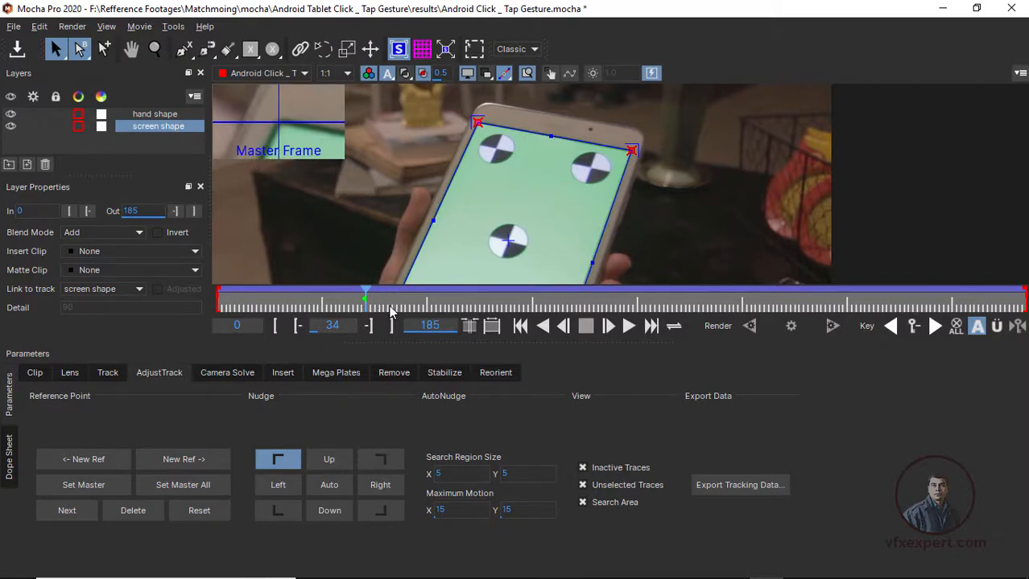
{"action": "left_click", "coordinate": [386, 459]}
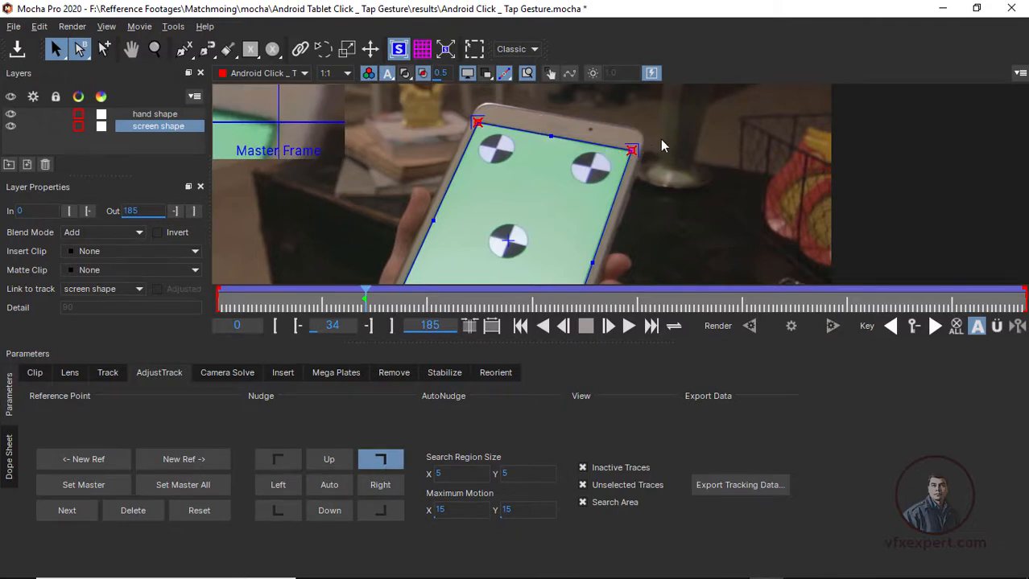
{"action": "key", "text": "z"}
{"action": "left_click_drag", "start_coordinate": [667, 153], "coordinate": [610, 122]}
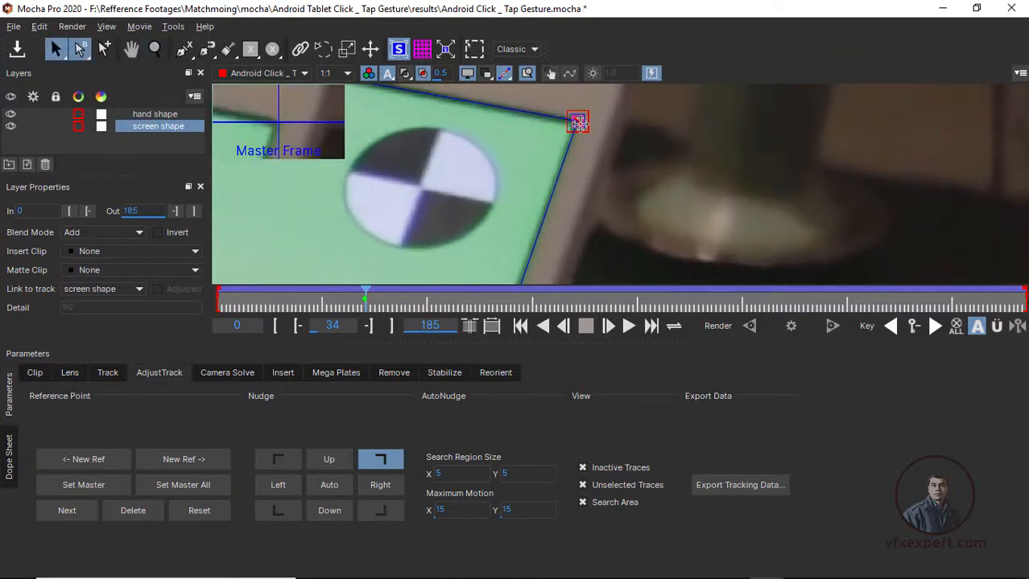
{"action": "left_click", "coordinate": [287, 458]}
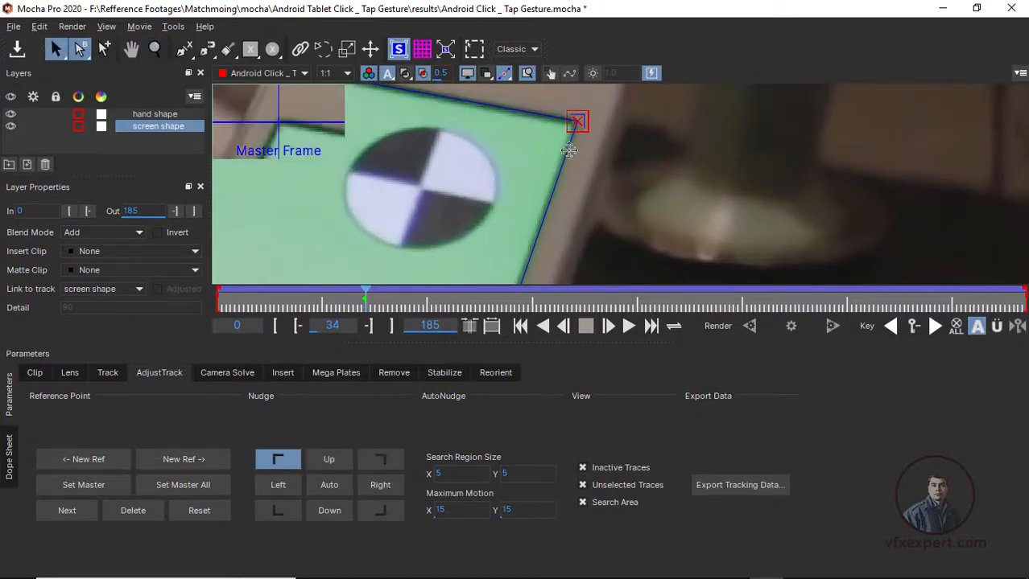
{"action": "left_click", "coordinate": [382, 462]}
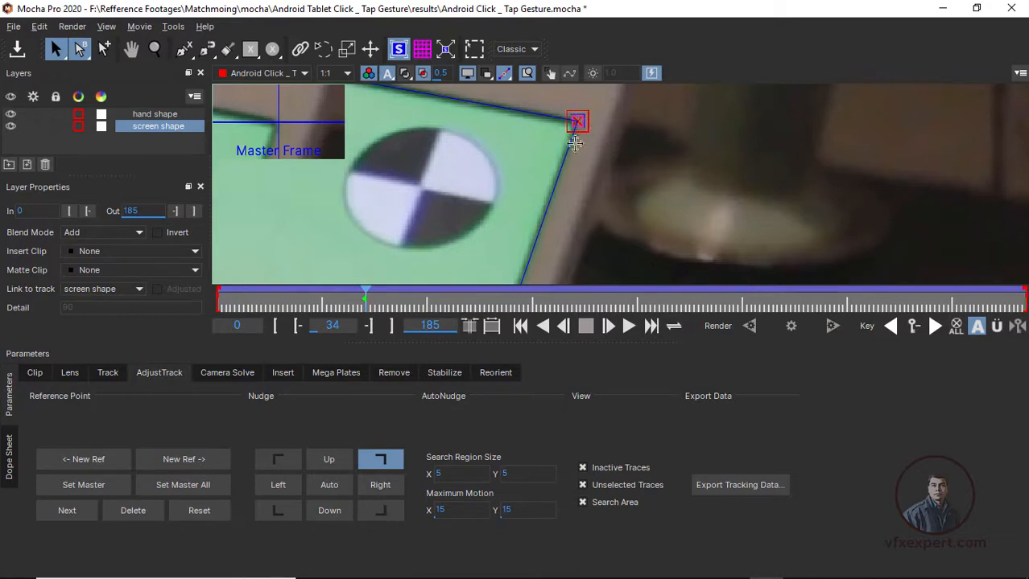
Select the lower-right reference point at frame 34 and set an adjustment for it at frame 37
{"action": "key", "text": "z"}
{"action": "left_click_drag", "start_coordinate": [719, 128], "coordinate": [717, 256]}
{"action": "left_click_drag", "start_coordinate": [717, 186], "coordinate": [724, 246]}
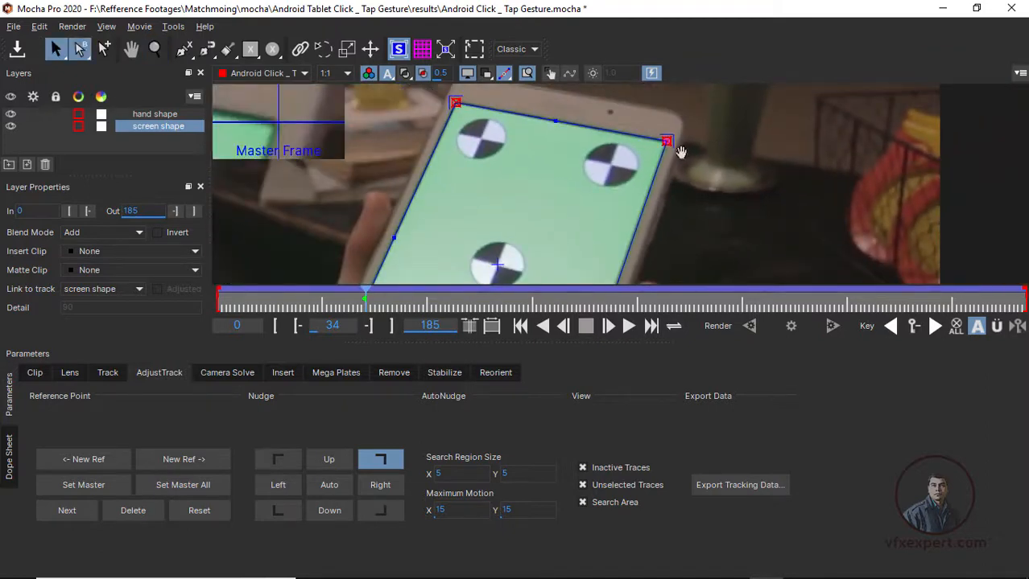
{"action": "key", "text": "x"}
{"action": "left_click_drag", "start_coordinate": [681, 152], "coordinate": [666, 22]}
{"action": "left_click_drag", "start_coordinate": [619, 237], "coordinate": [621, 121]}
{"action": "key", "text": "z"}
{"action": "left_click_drag", "start_coordinate": [581, 224], "coordinate": [568, 95]}
{"action": "key", "text": "x"}
{"action": "left_click_drag", "start_coordinate": [557, 189], "coordinate": [614, 232]}
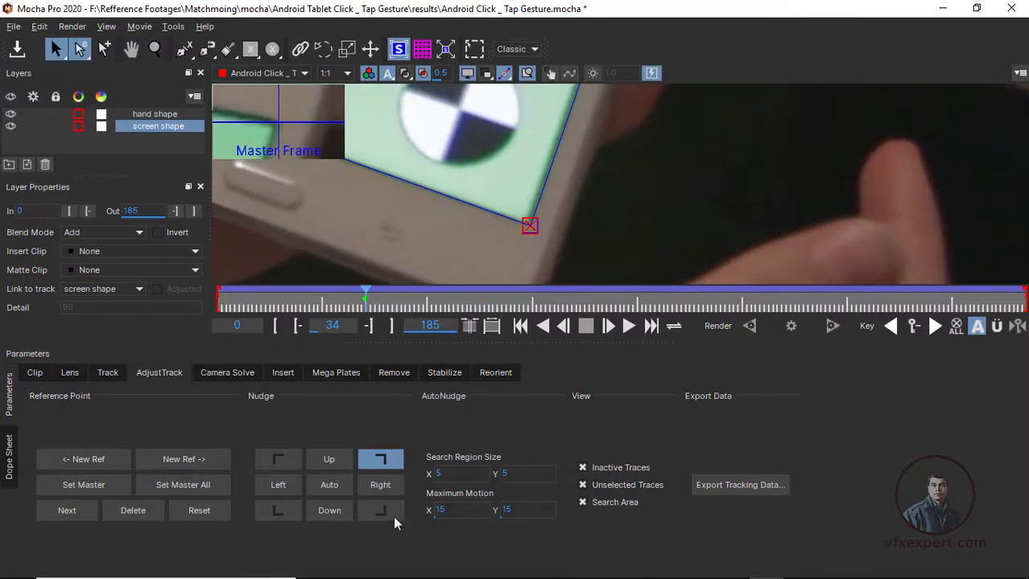
{"action": "left_click", "coordinate": [382, 512]}
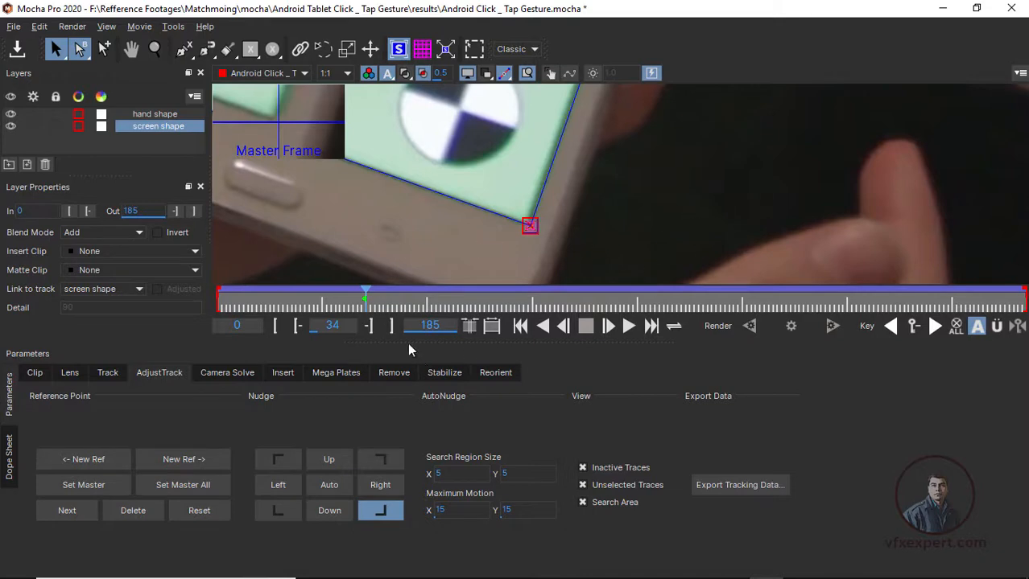
{"action": "mouse_move", "coordinate": [367, 300]}
{"action": "left_mouse_down"}
{"action": "mouse_move", "coordinate": [538, 303]}
{"action": "mouse_move", "coordinate": [382, 294]}
{"action": "left_mouse_up"}
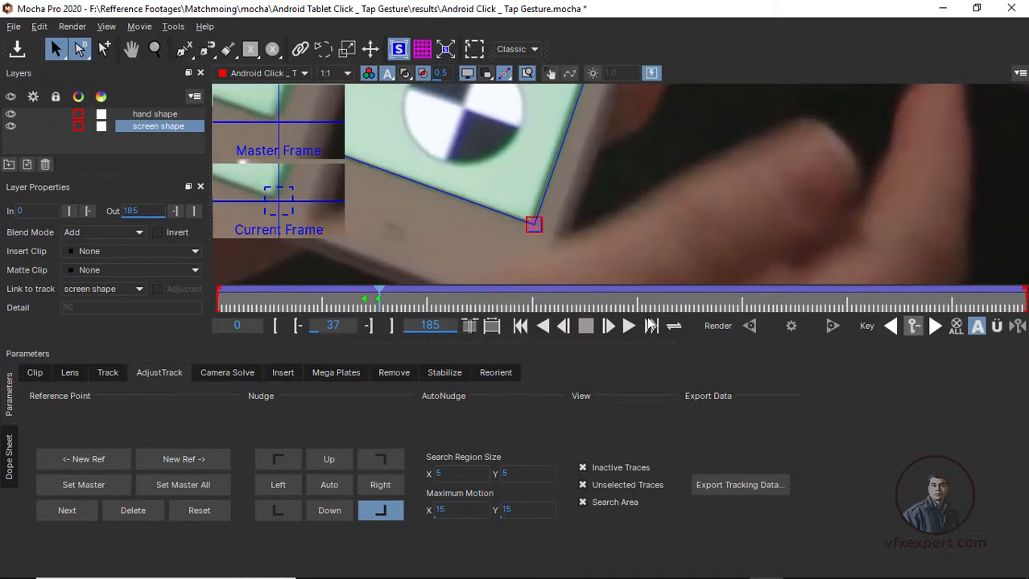
Show the planar grid and auto-nudge the lower-right reference point onto the screen corner at frame 72
{"action": "left_click_drag", "start_coordinate": [380, 301], "coordinate": [467, 301]}
{"action": "scroll", "coordinate": [692, 161], "scroll_direction": "down", "scroll_amount": 4}
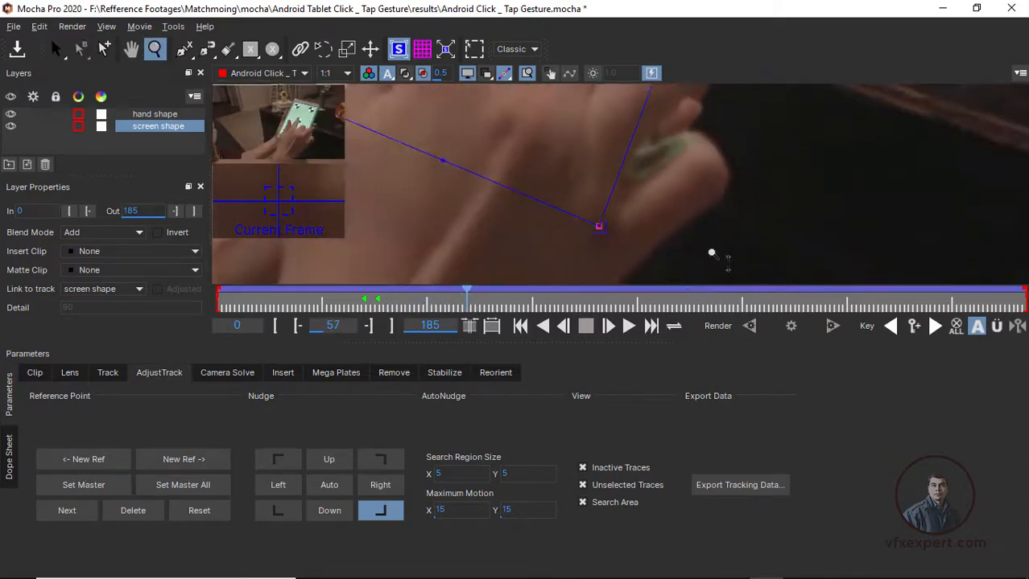
{"action": "left_click", "coordinate": [421, 49]}
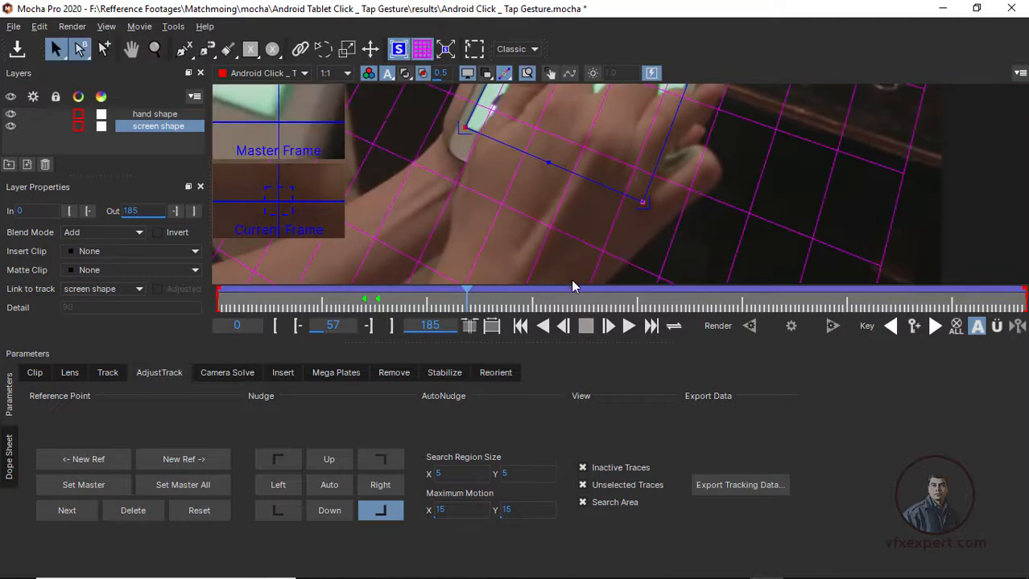
{"action": "left_click_drag", "start_coordinate": [468, 302], "coordinate": [532, 306]}
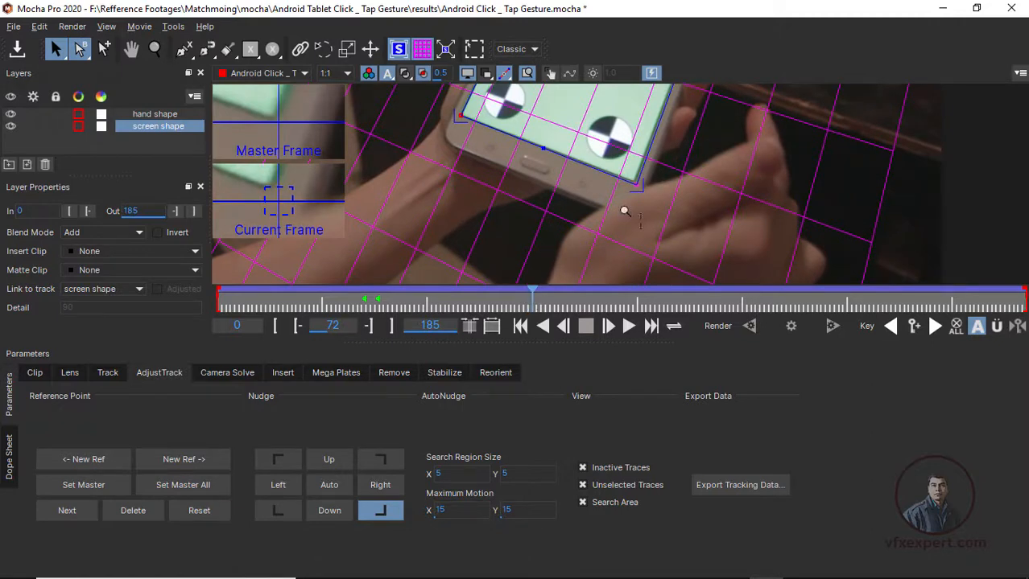
{"action": "key", "text": "z"}
{"action": "left_click_drag", "start_coordinate": [664, 219], "coordinate": [679, 180]}
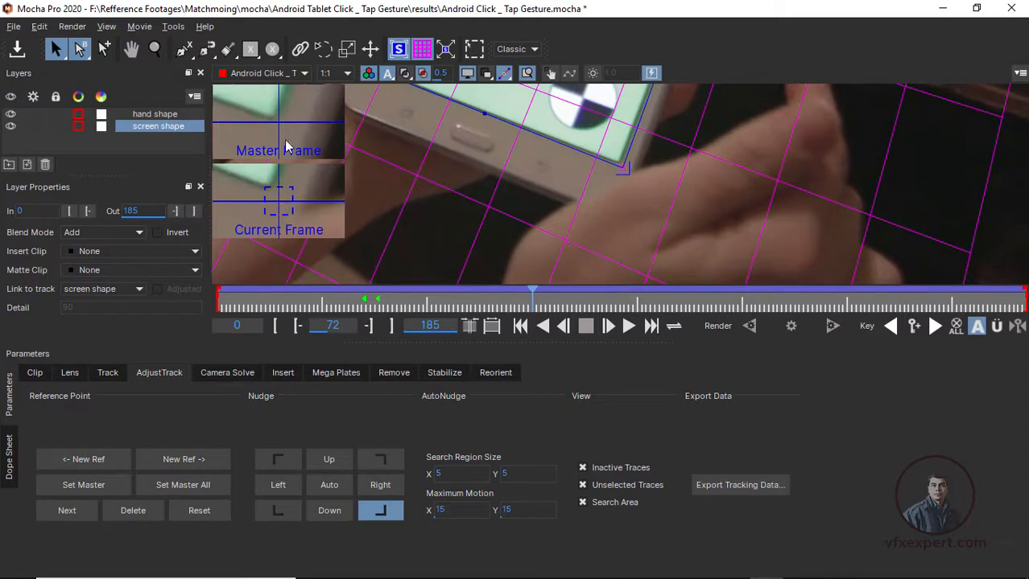
{"action": "left_click", "coordinate": [328, 489]}
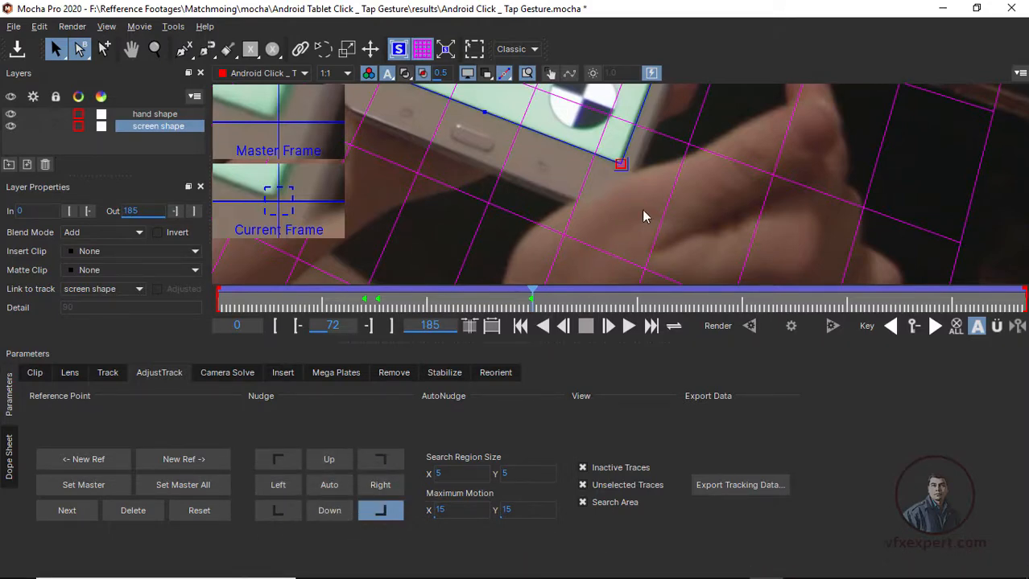
Scrub onward through the clip and examine the surface corners and grid against the tablet screen close up
{"action": "left_click_drag", "start_coordinate": [531, 299], "coordinate": [812, 310]}
{"action": "key", "text": "x"}
{"action": "left_click_drag", "start_coordinate": [697, 143], "coordinate": [734, 129]}
{"action": "key", "text": "z"}
{"action": "left_click_drag", "start_coordinate": [734, 129], "coordinate": [539, 232]}
{"action": "key", "text": "z"}
{"action": "key", "text": "x"}
{"action": "left_click_drag", "start_coordinate": [445, 252], "coordinate": [457, 251]}
{"action": "left_click_drag", "start_coordinate": [693, 306], "coordinate": [813, 312]}
{"action": "key", "text": "z"}
{"action": "left_click_drag", "start_coordinate": [644, 161], "coordinate": [644, 241]}
{"action": "left_click_drag", "start_coordinate": [820, 315], "coordinate": [911, 311]}
{"action": "key", "text": "z"}
{"action": "left_click_drag", "start_coordinate": [631, 246], "coordinate": [605, 183]}
Select the lower-left reference point and set an adjustment for it just past the middle of the clip
{"action": "left_click_drag", "start_coordinate": [911, 302], "coordinate": [719, 310]}
{"action": "left_click_drag", "start_coordinate": [911, 173], "coordinate": [845, 278]}
{"action": "left_click", "coordinate": [915, 328]}
Nudge the lower-left reference point onto the green screen's corner at frame 123 and again at a further frame
{"action": "left_click_drag", "start_coordinate": [719, 299], "coordinate": [754, 301]}
{"action": "key", "text": "x"}
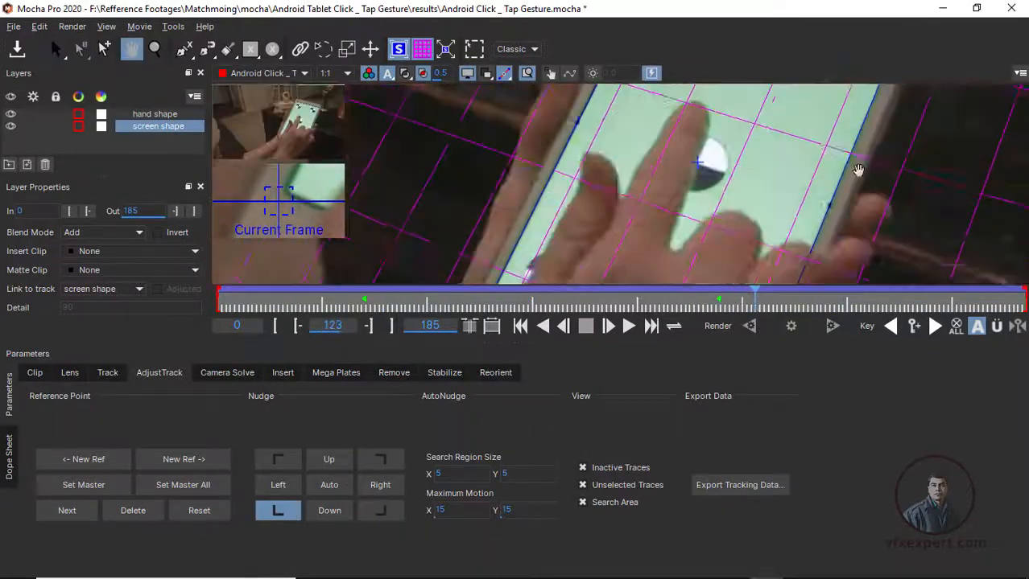
{"action": "left_click_drag", "start_coordinate": [859, 169], "coordinate": [942, 87]}
{"action": "left_click_drag", "start_coordinate": [602, 142], "coordinate": [602, 135]}
{"action": "left_click_drag", "start_coordinate": [754, 302], "coordinate": [838, 304]}
{"action": "left_click_drag", "start_coordinate": [602, 142], "coordinate": [608, 135]}
Go back to frame 59 and check the surface and grid fit with the whole tablet in view
{"action": "left_click_drag", "start_coordinate": [838, 303], "coordinate": [475, 309]}
{"action": "key", "text": "z"}
{"action": "left_click_drag", "start_coordinate": [696, 148], "coordinate": [631, 241]}
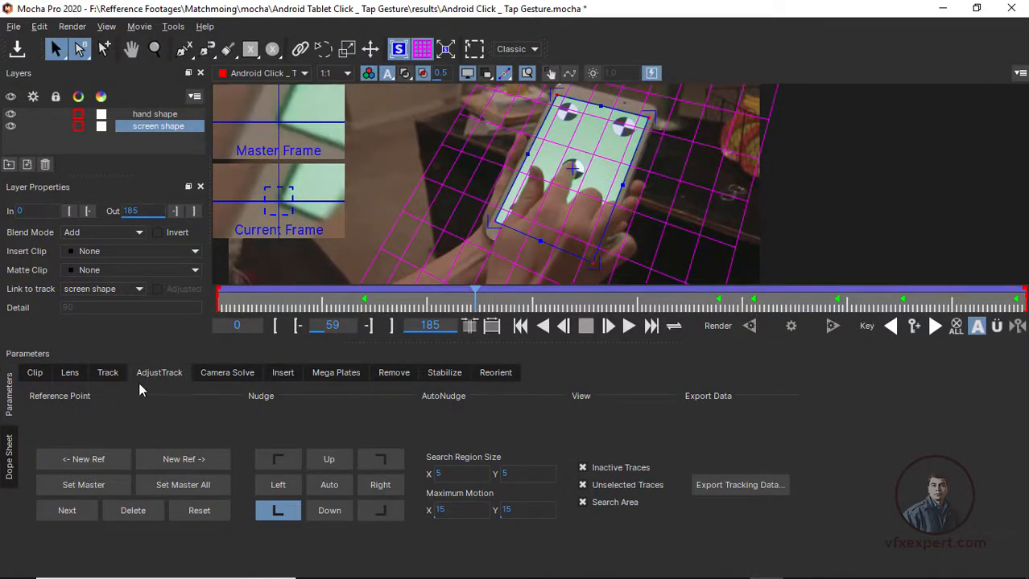
Return to the Track module and play and scrub the clip to check the surface and grid fit on the tablet screen
{"action": "left_click", "coordinate": [108, 374]}
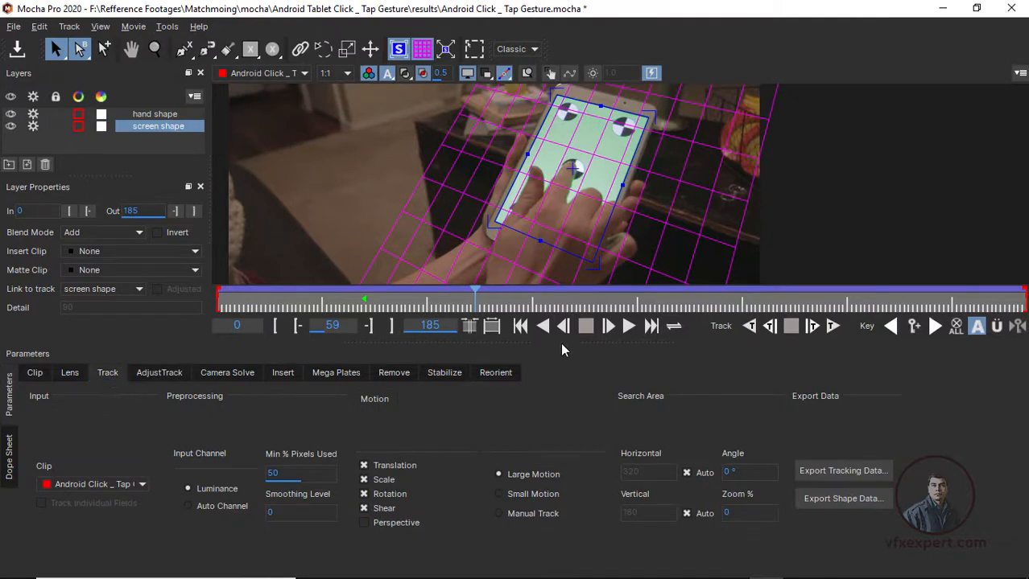
{"action": "left_click_drag", "start_coordinate": [429, 301], "coordinate": [273, 301]}
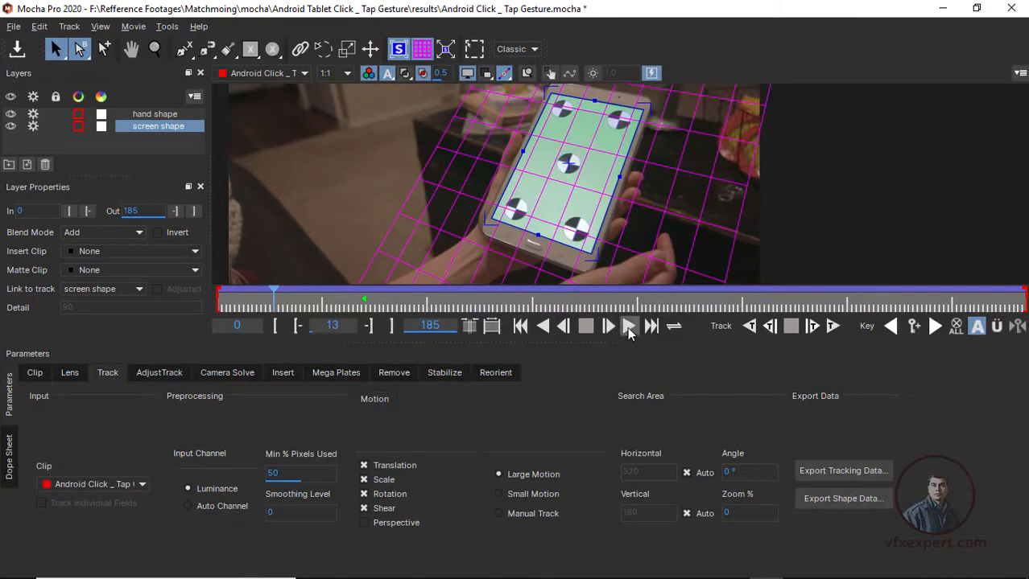
{"action": "left_click", "coordinate": [628, 326]}
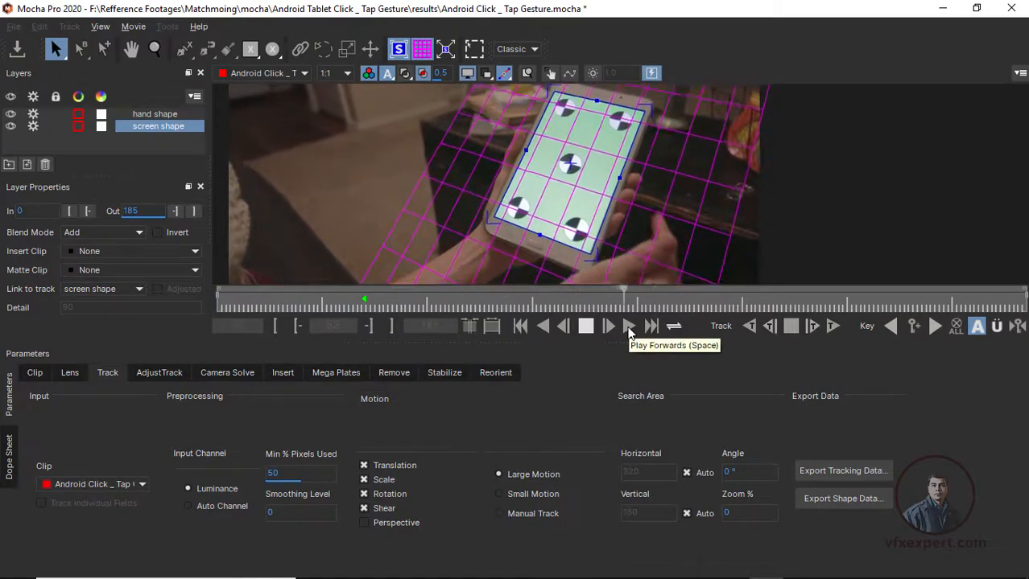
{"action": "left_click", "coordinate": [588, 327]}
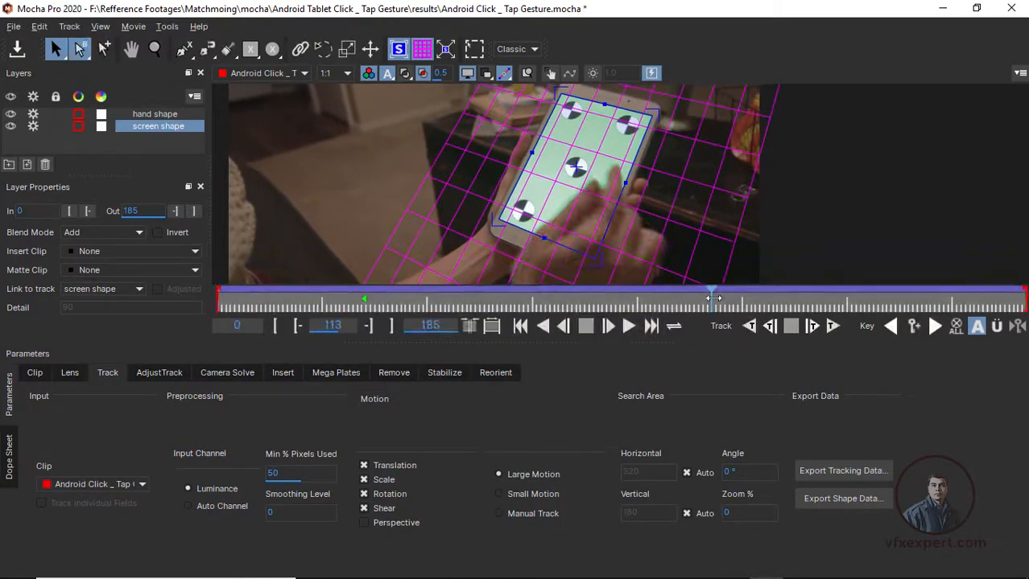
{"action": "left_click_drag", "start_coordinate": [711, 291], "coordinate": [882, 293]}
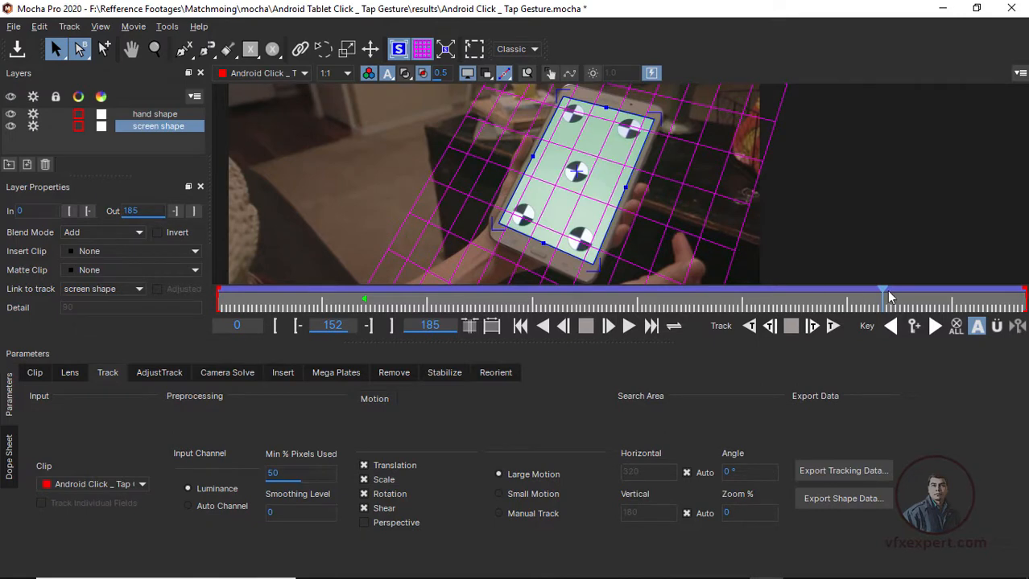
{"action": "left_click_drag", "start_coordinate": [885, 303], "coordinate": [673, 298]}
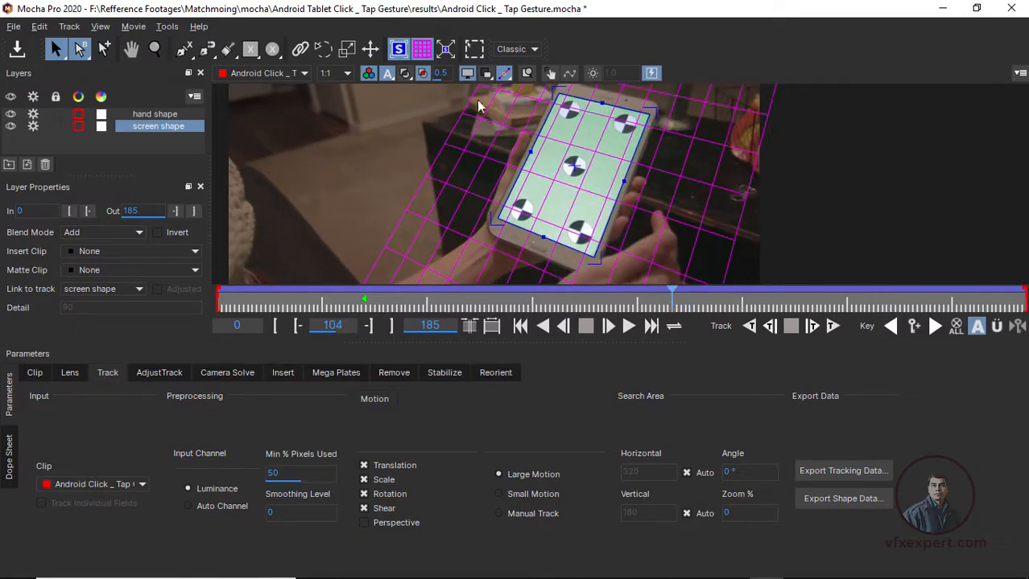
Hide the planar grid and play the clip again to check the surface outline against the tablet screen
{"action": "left_click", "coordinate": [420, 50]}
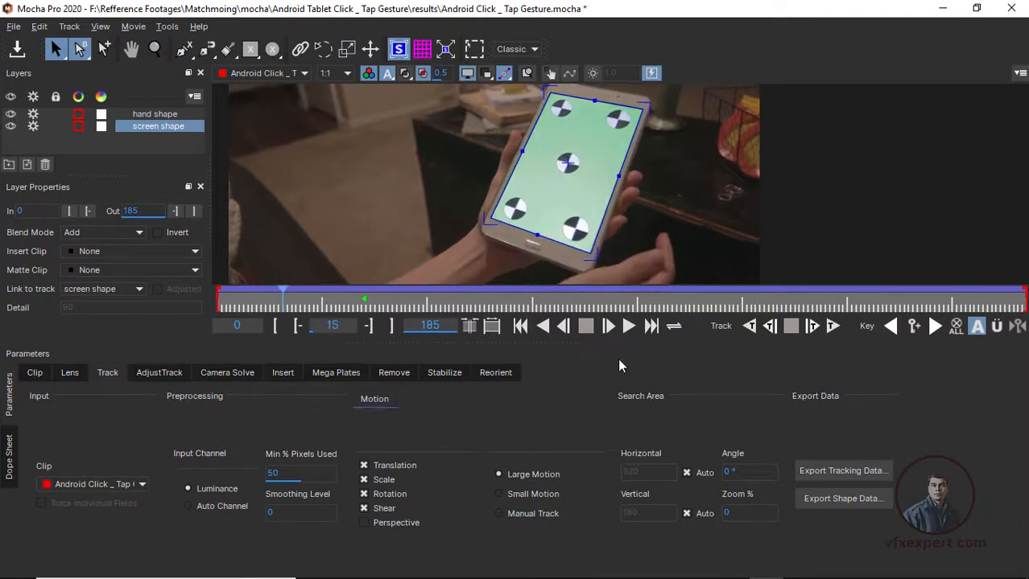
{"action": "left_click", "coordinate": [628, 327]}
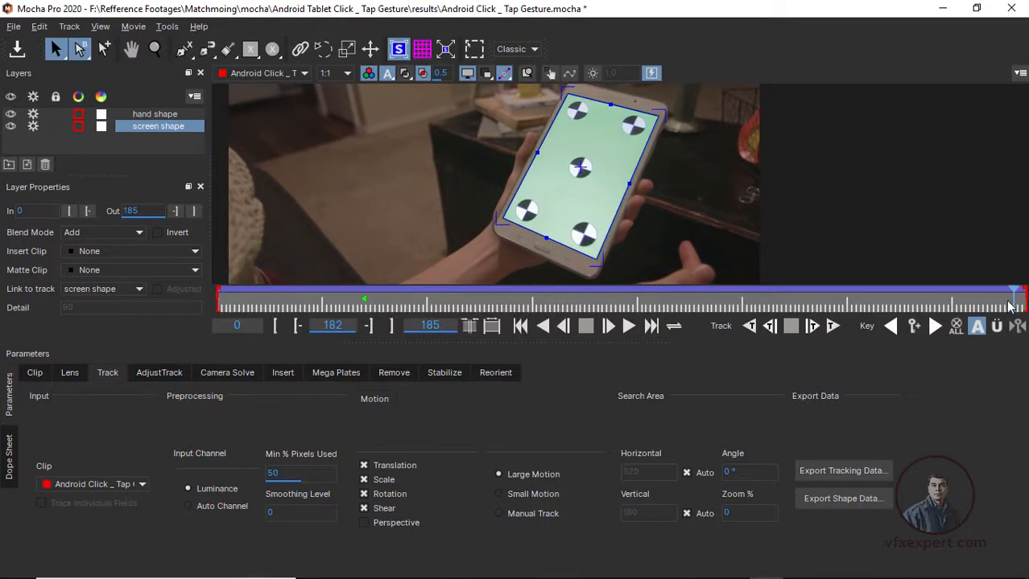
{"action": "left_click_drag", "start_coordinate": [873, 299], "coordinate": [570, 294]}
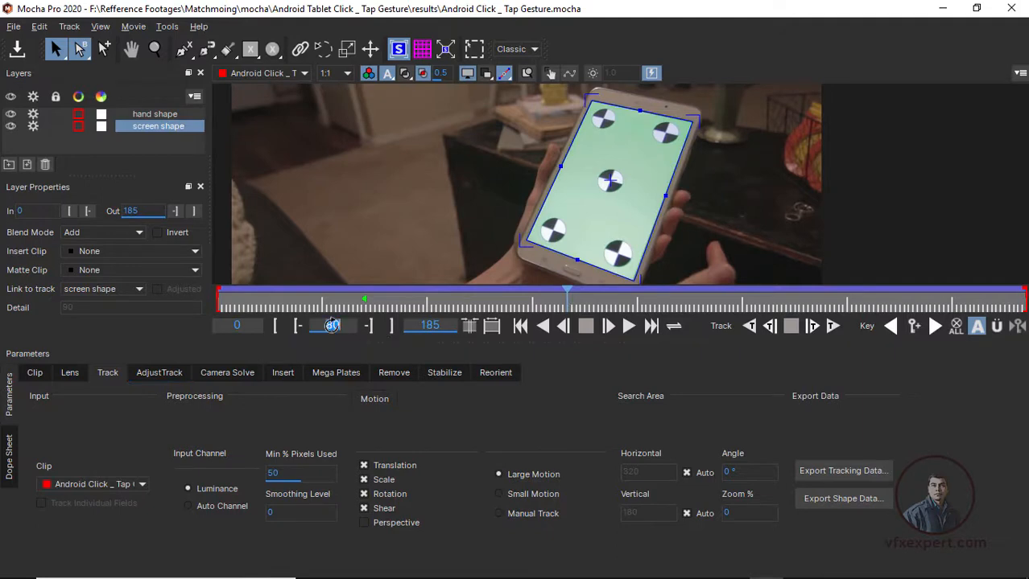
Review the lower-right reference point's AdjustTrack keyframes at frame 34 and check the tracked outline up to frame 118
{"action": "type", "text": "34"}
{"action": "key", "text": "Return"}
{"action": "left_click", "coordinate": [171, 376]}
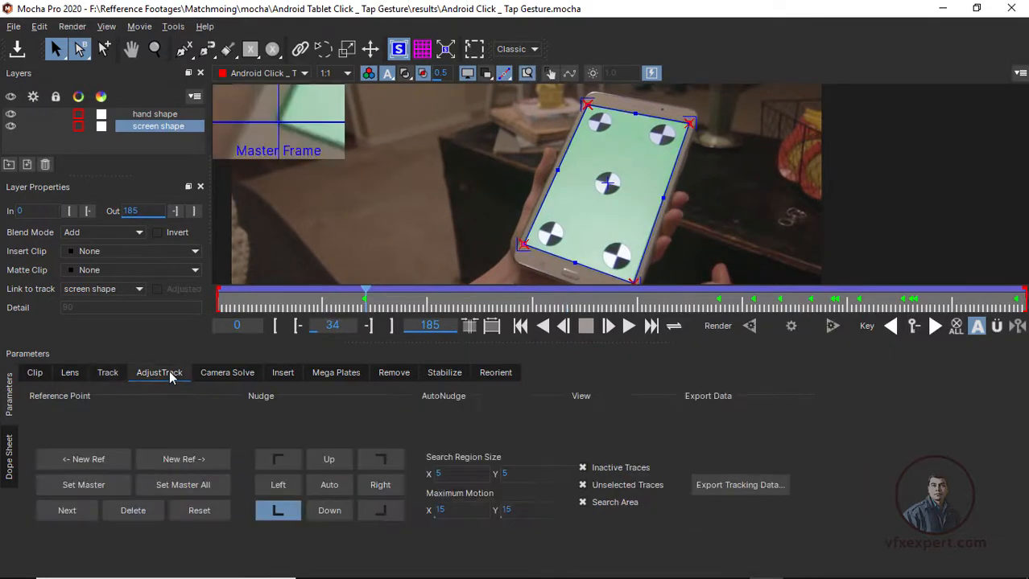
{"action": "left_click", "coordinate": [385, 513]}
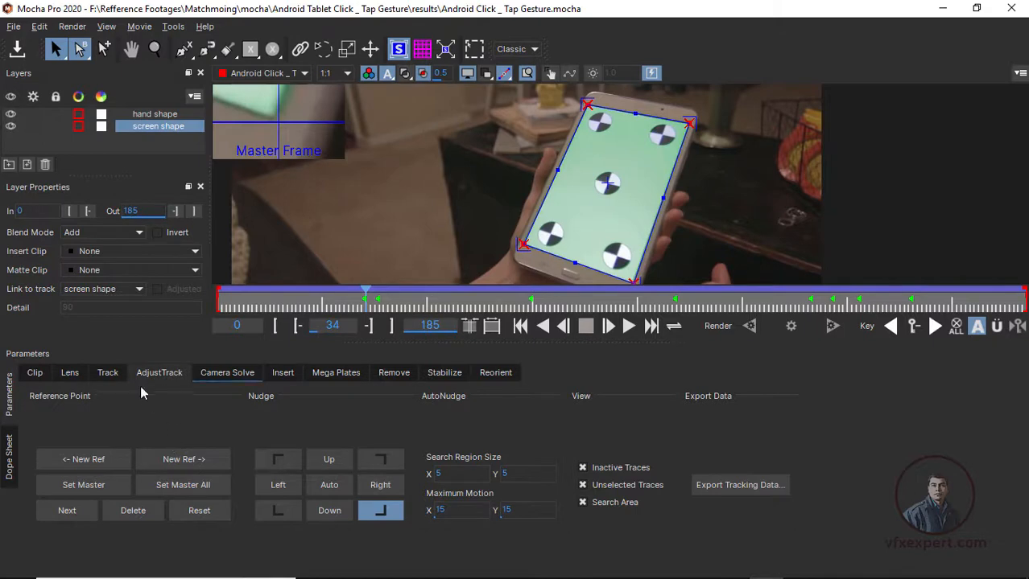
{"action": "left_click", "coordinate": [108, 373]}
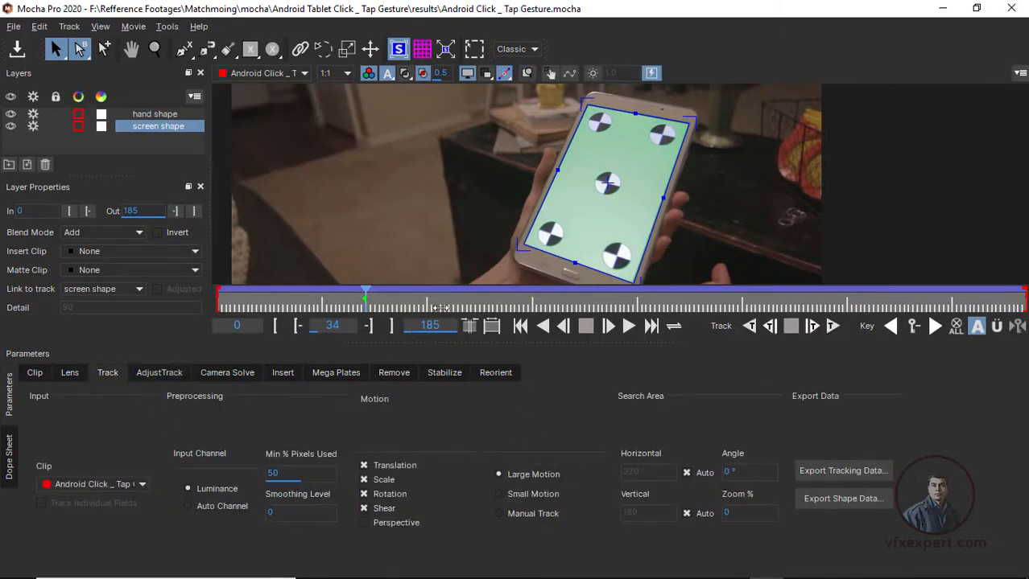
{"action": "left_click_drag", "start_coordinate": [440, 308], "coordinate": [734, 310]}
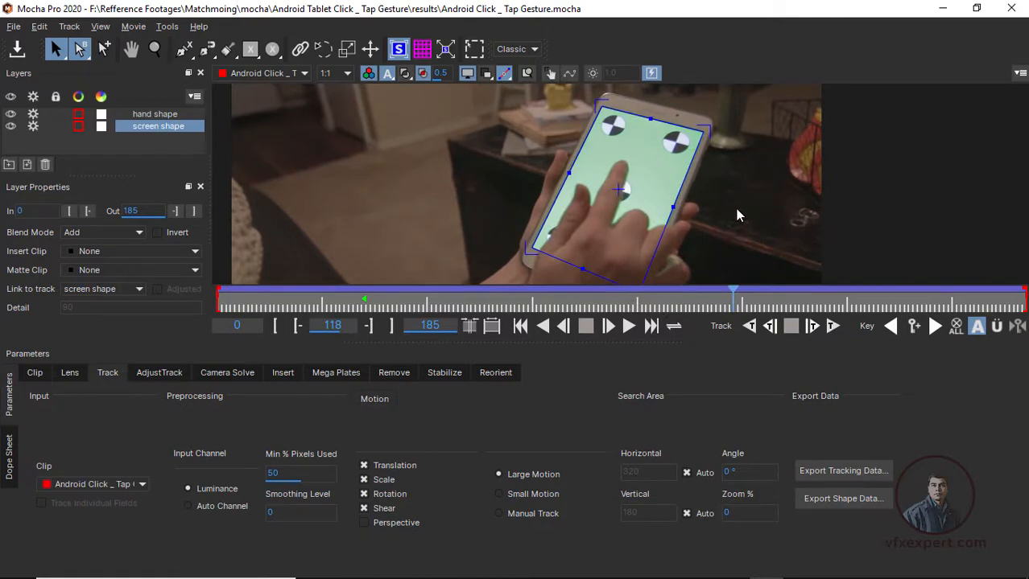
Set the screen shape layer's insert clip to Grid32x32
{"action": "left_click", "coordinate": [130, 251]}
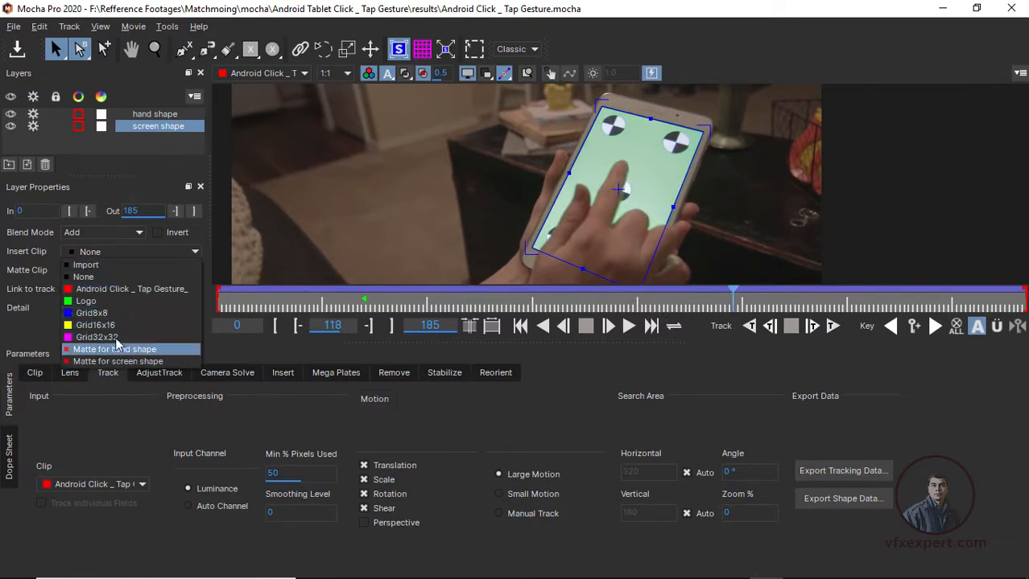
{"action": "left_click", "coordinate": [105, 329]}
{"action": "key", "text": "x"}
{"action": "left_click_drag", "start_coordinate": [793, 216], "coordinate": [787, 173]}
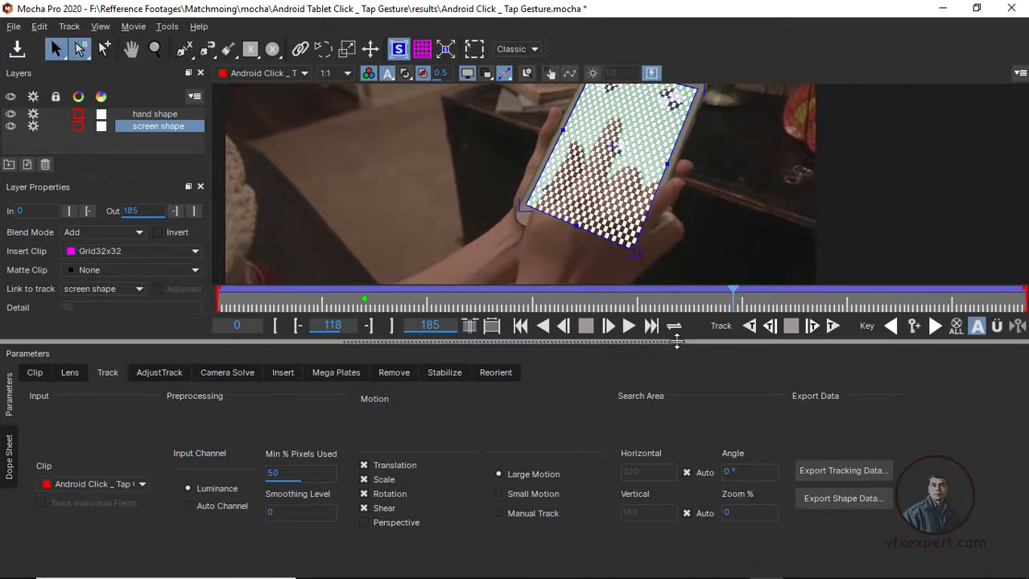
Play the clip and scrub back to frame 85 to check how the inserted grid sticks to the tablet screen
{"action": "left_click", "coordinate": [627, 326]}
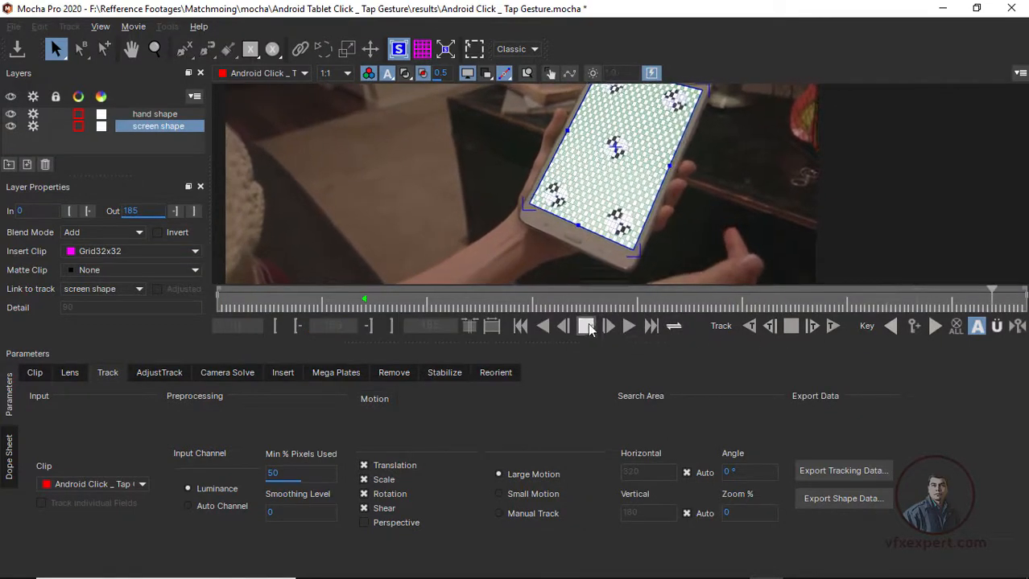
{"action": "left_click", "coordinate": [586, 326]}
{"action": "left_click_drag", "start_coordinate": [1012, 303], "coordinate": [589, 306]}
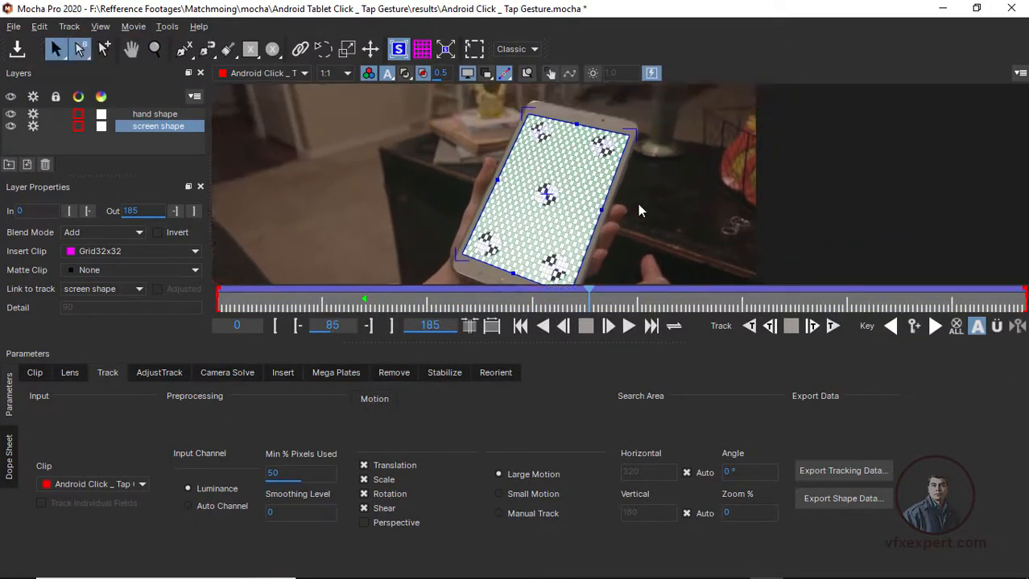
Export the screen shape's tracking data as Nuke Corner Pin (*.nk) to the mocha tracking data folder as Android Click _ Tap Gesture, and save the project
{"action": "left_click", "coordinate": [157, 129]}
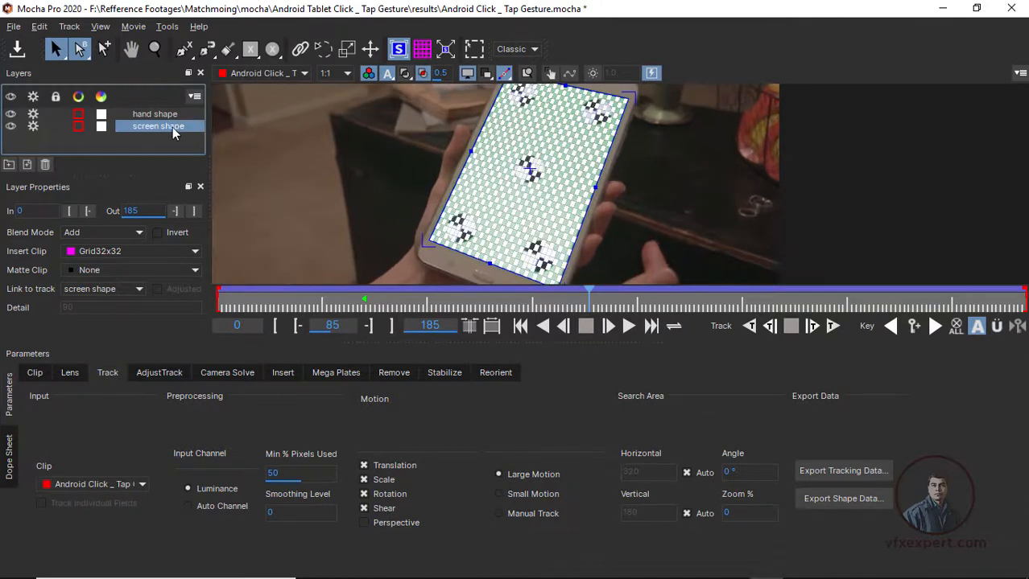
{"action": "left_click", "coordinate": [842, 471]}
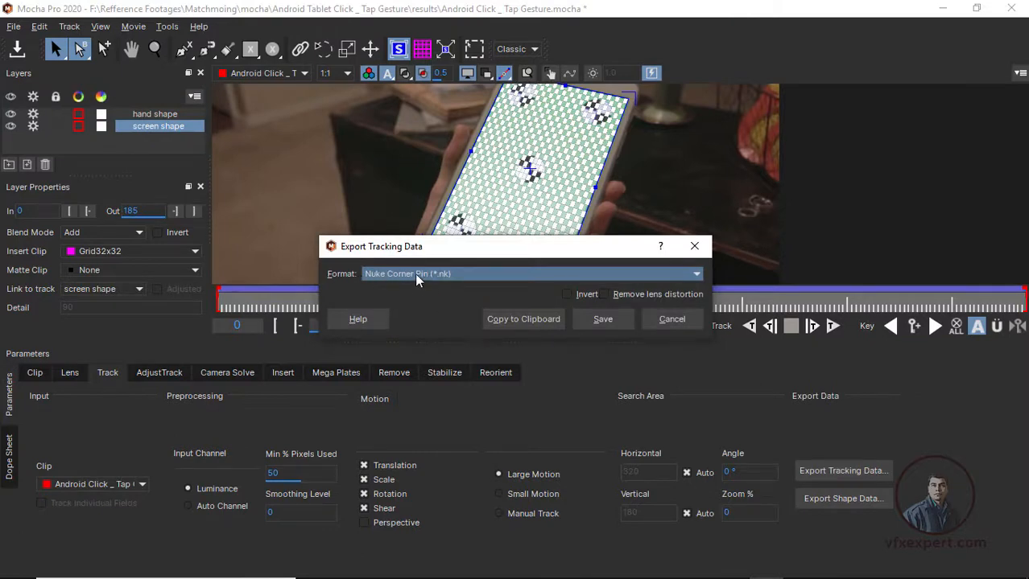
{"action": "left_click", "coordinate": [600, 320]}
{"action": "left_click_drag", "start_coordinate": [609, 201], "coordinate": [498, 202]}
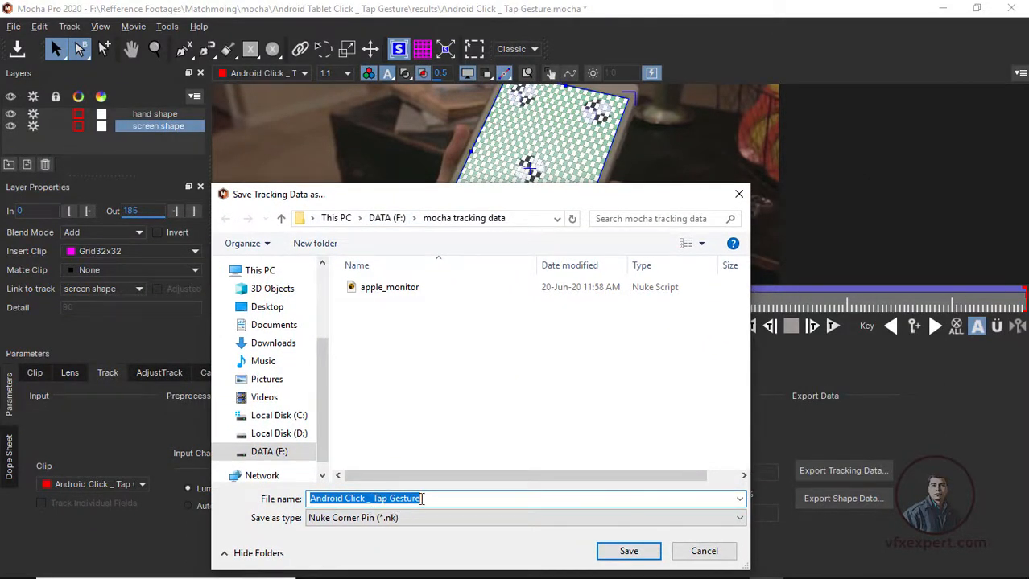
{"action": "left_click", "coordinate": [626, 551]}
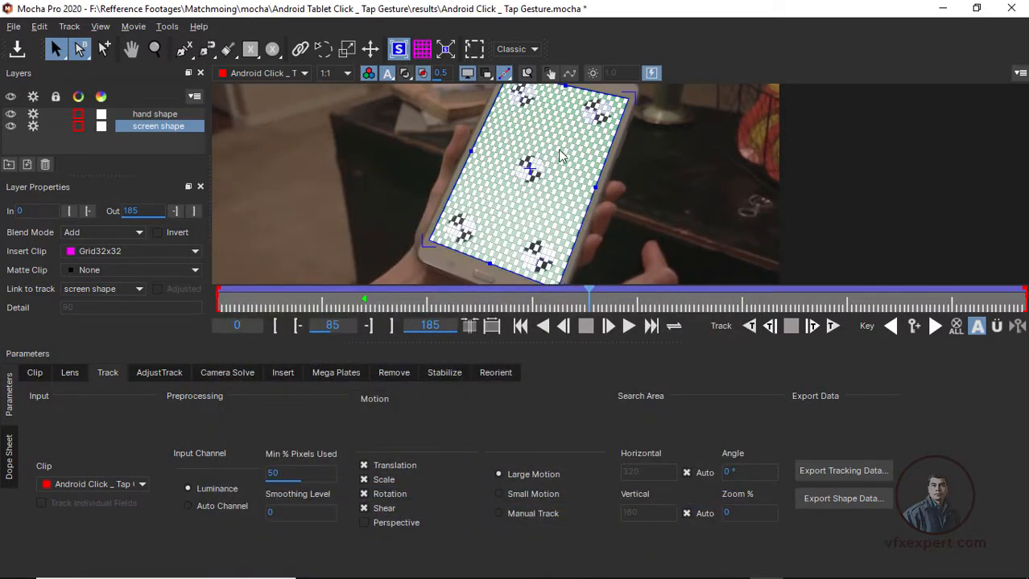
{"action": "left_click", "coordinate": [14, 27]}
{"action": "left_click", "coordinate": [37, 130]}
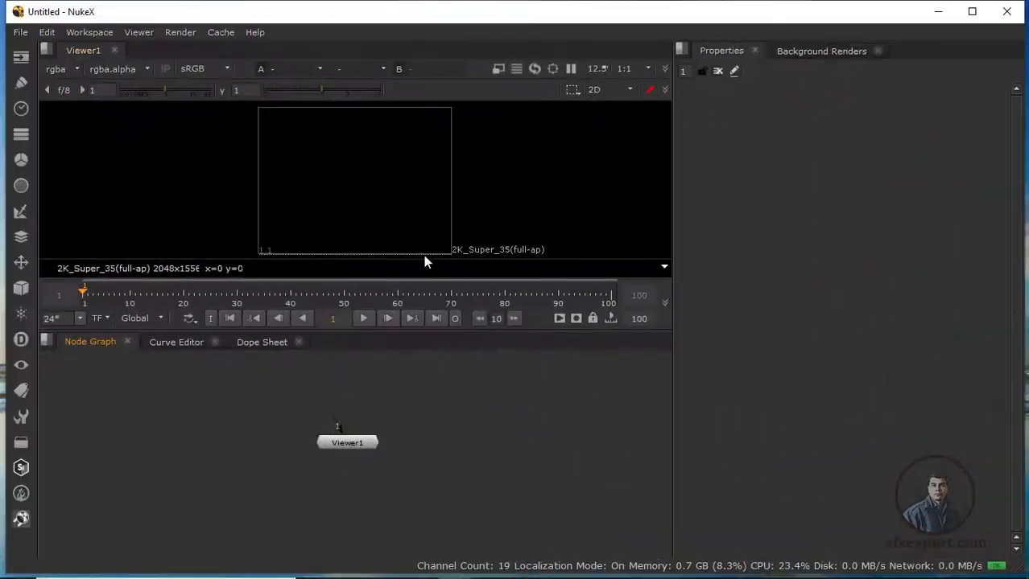
Switch to NukeX and open the recent comp taptip.nk
{"action": "left_click", "coordinate": [359, 454]}
{"action": "left_click_drag", "start_coordinate": [359, 453], "coordinate": [341, 448]}
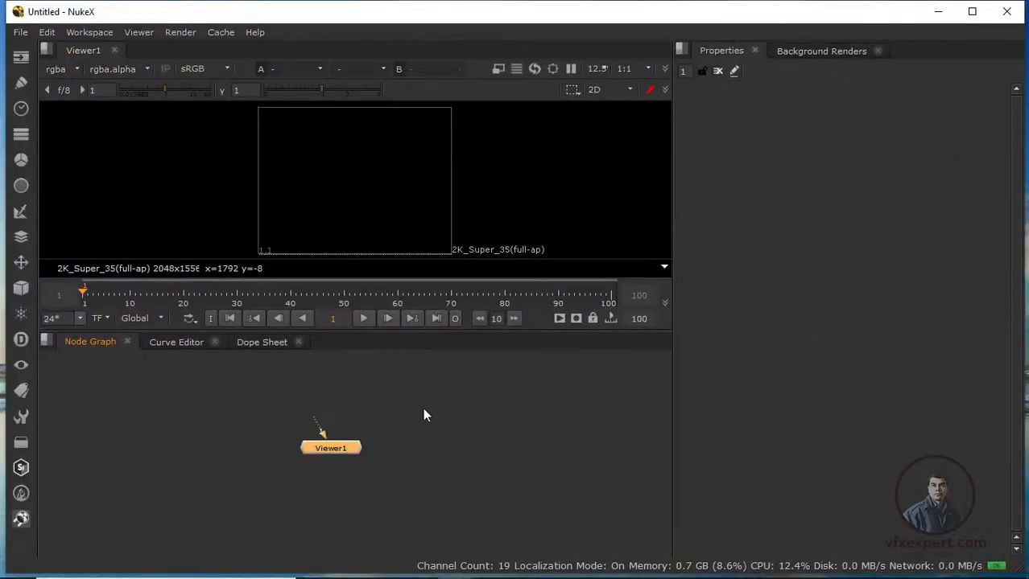
{"action": "left_click", "coordinate": [424, 407]}
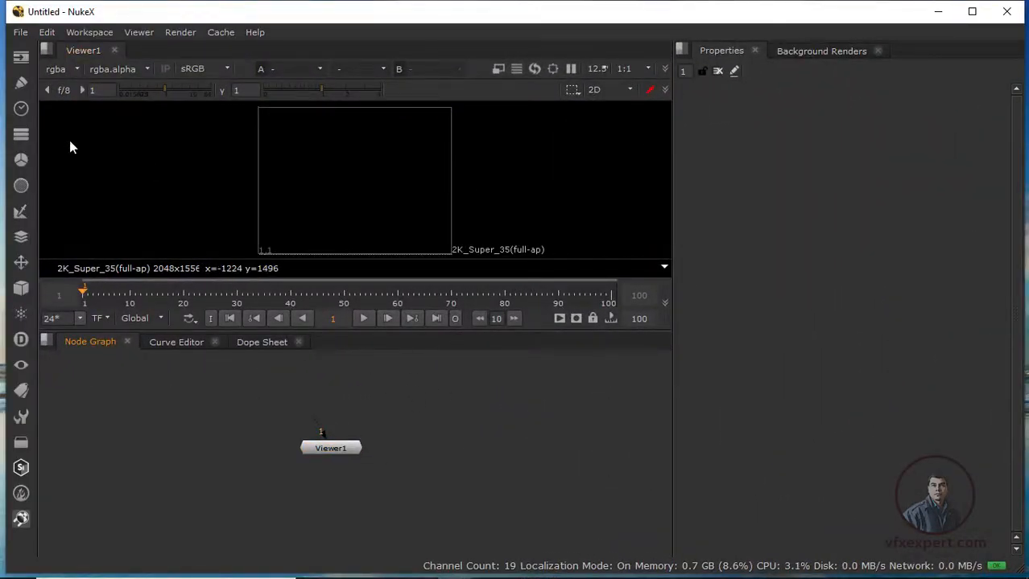
{"action": "left_click", "coordinate": [20, 33]}
{"action": "mouse_move", "coordinate": [90, 75]}
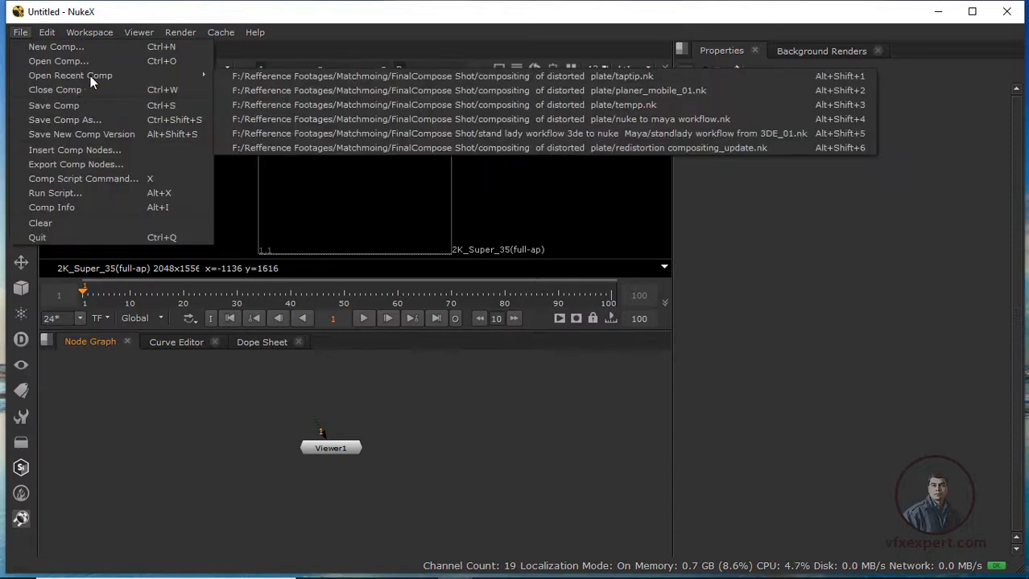
{"action": "left_click", "coordinate": [489, 76]}
{"action": "left_click", "coordinate": [544, 325]}
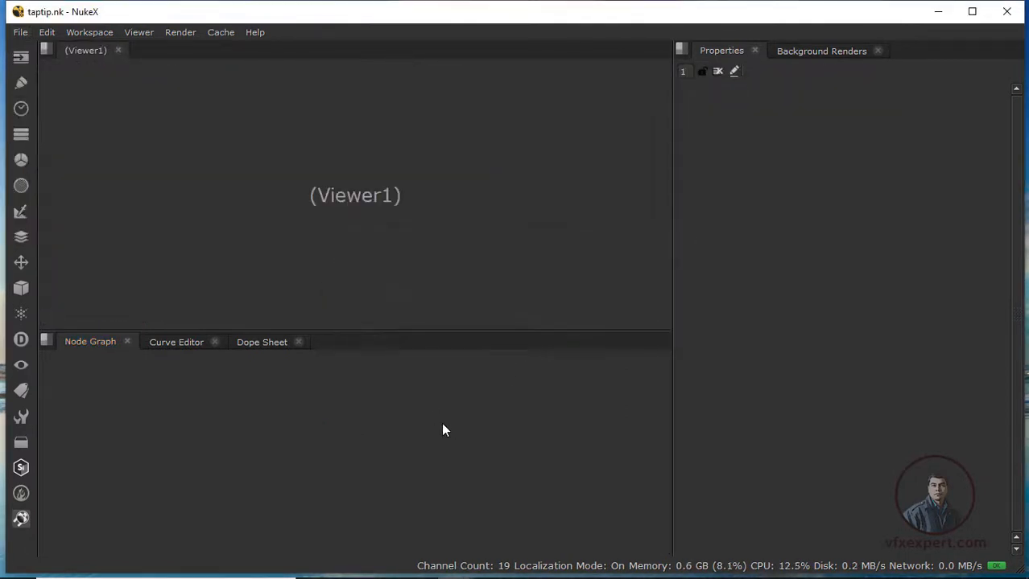
Show Read1's tablet footage in the viewer at frame 110 and place the Viewer1 node beside Read1
{"action": "left_click", "coordinate": [328, 416]}
{"action": "left_click_drag", "start_coordinate": [254, 376], "coordinate": [251, 395]}
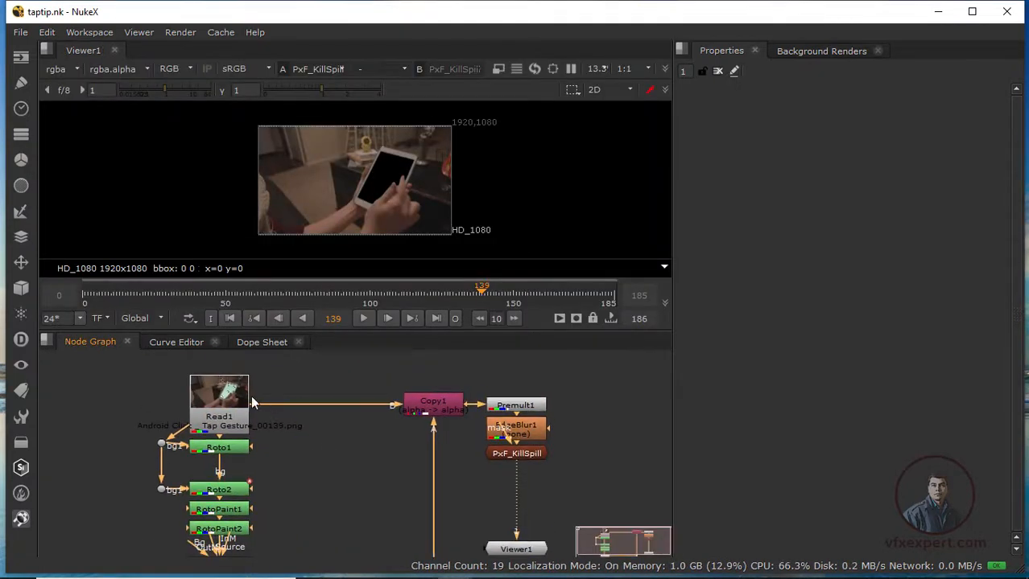
{"action": "left_click", "coordinate": [238, 395]}
{"action": "key", "text": "1"}
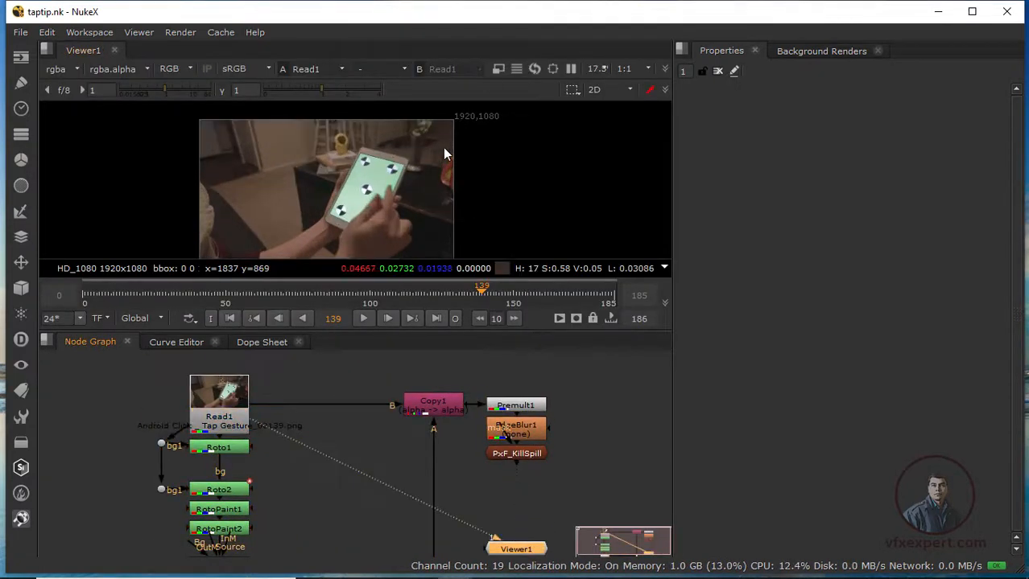
{"action": "left_click_drag", "start_coordinate": [331, 223], "coordinate": [431, 180]}
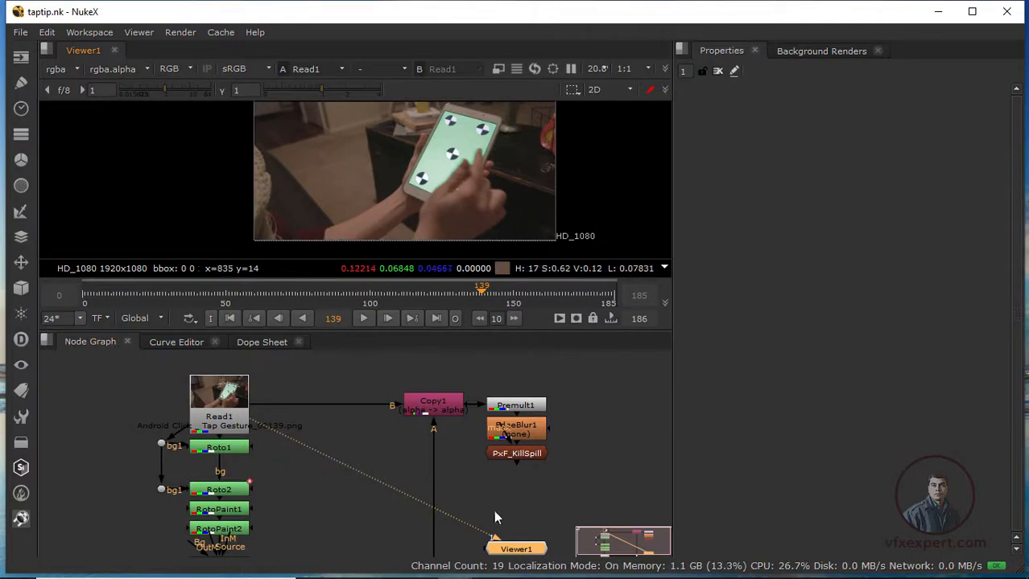
{"action": "left_click_drag", "start_coordinate": [496, 547], "coordinate": [332, 458]}
{"action": "scroll", "coordinate": [428, 165], "scroll_direction": "up", "scroll_amount": 2}
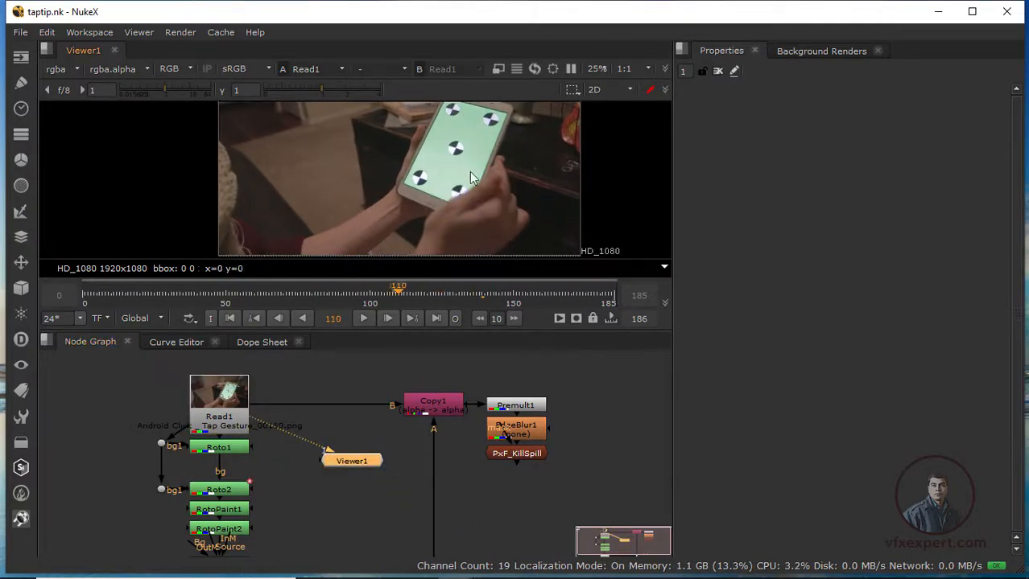
Check the exported Android Click _ Tap Gesture script in the mocha tracking data folder and return to NukeX
{"action": "left_click", "coordinate": [350, 564]}
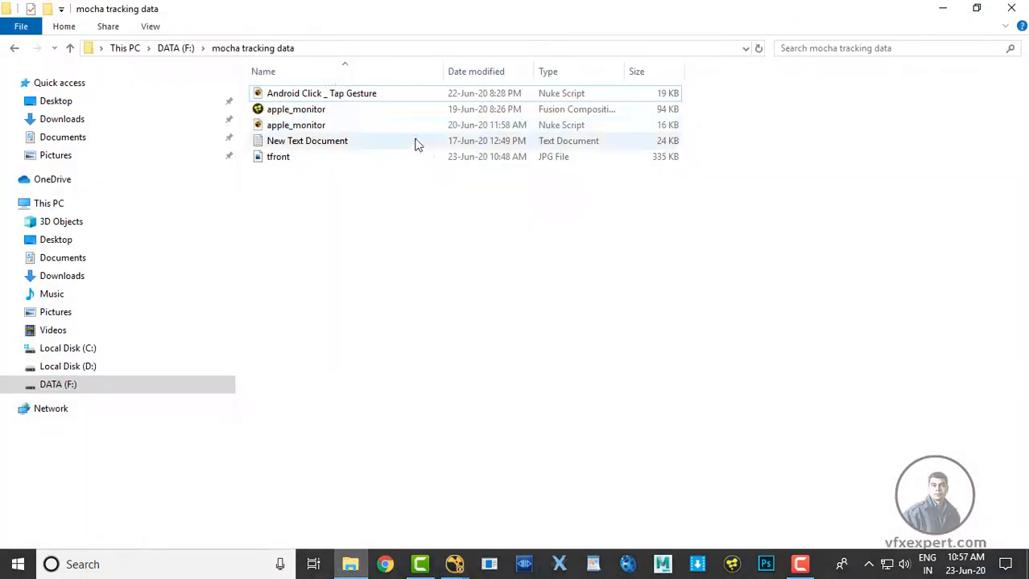
{"action": "left_click", "coordinate": [361, 98]}
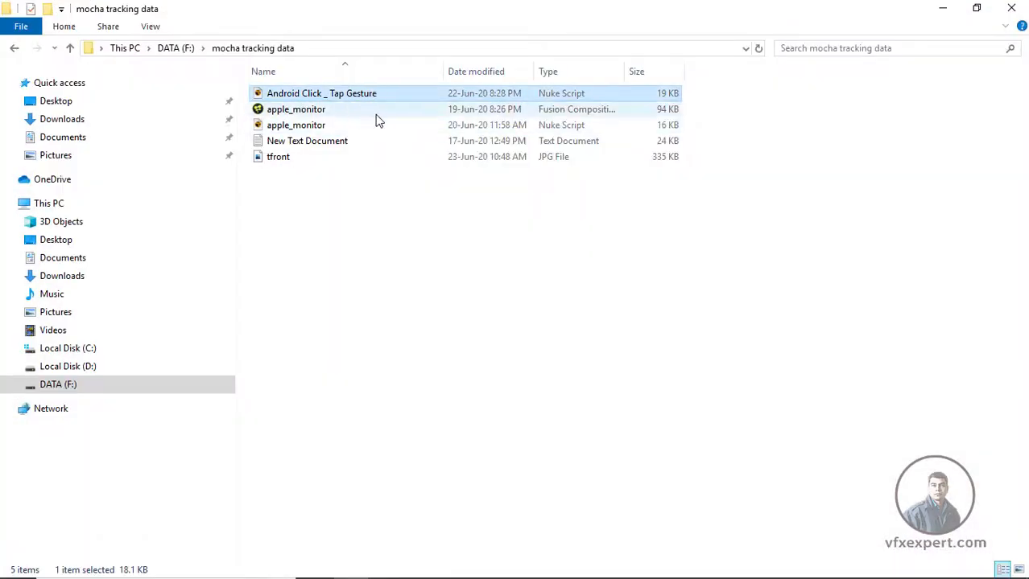
{"action": "left_click", "coordinate": [940, 9]}
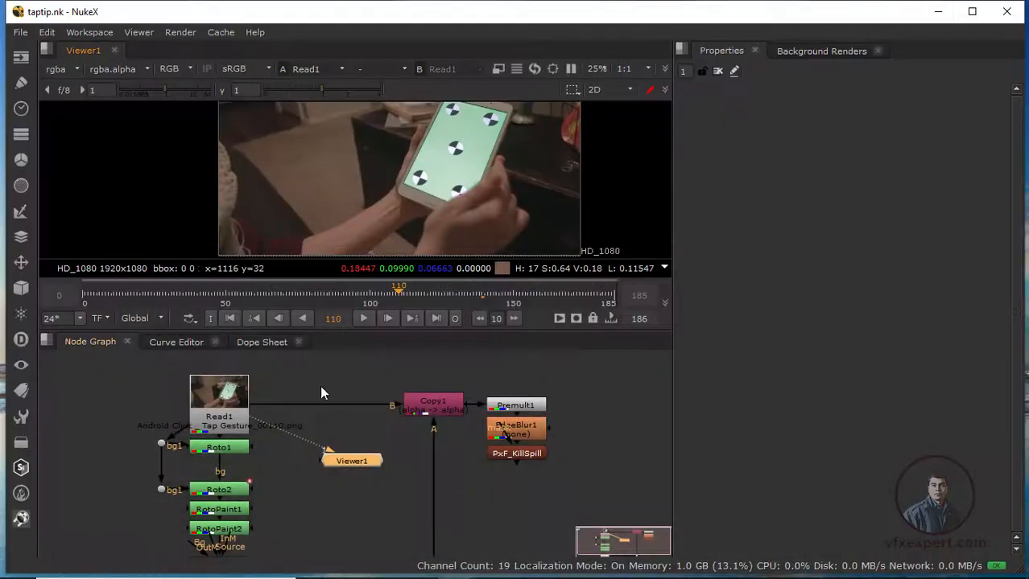
Insert the comp nodes from Android Click _ Tap Gesture.nk and place the corner pin node in the empty area beyond PxF_KillSpill
{"action": "left_click", "coordinate": [20, 33]}
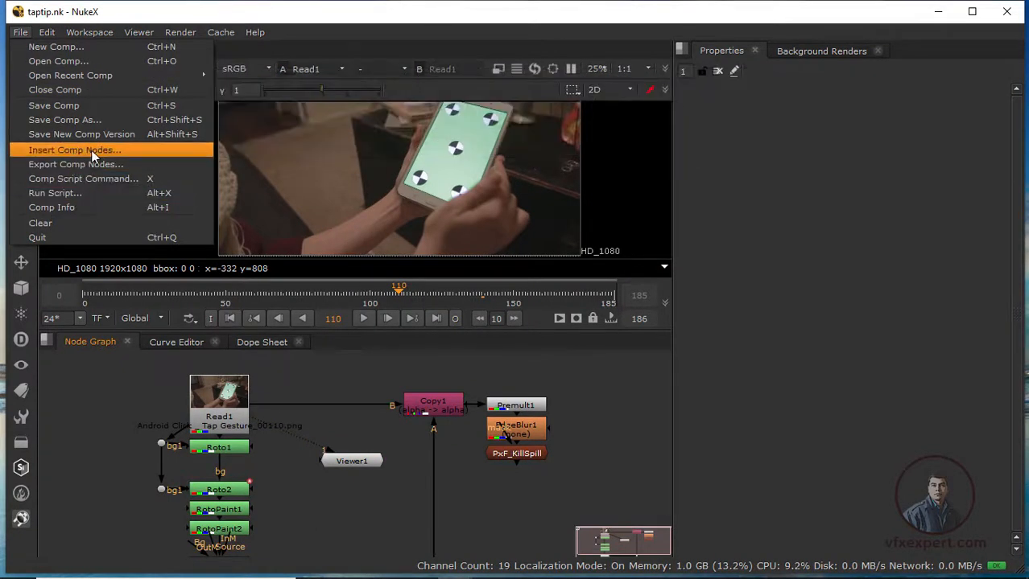
{"action": "left_click", "coordinate": [123, 149]}
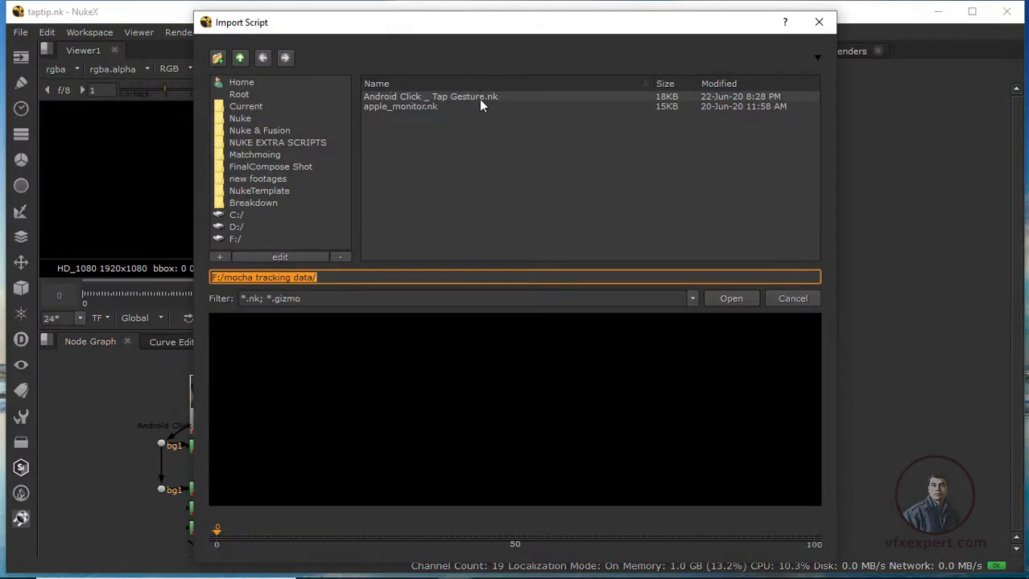
{"action": "left_click", "coordinate": [485, 97]}
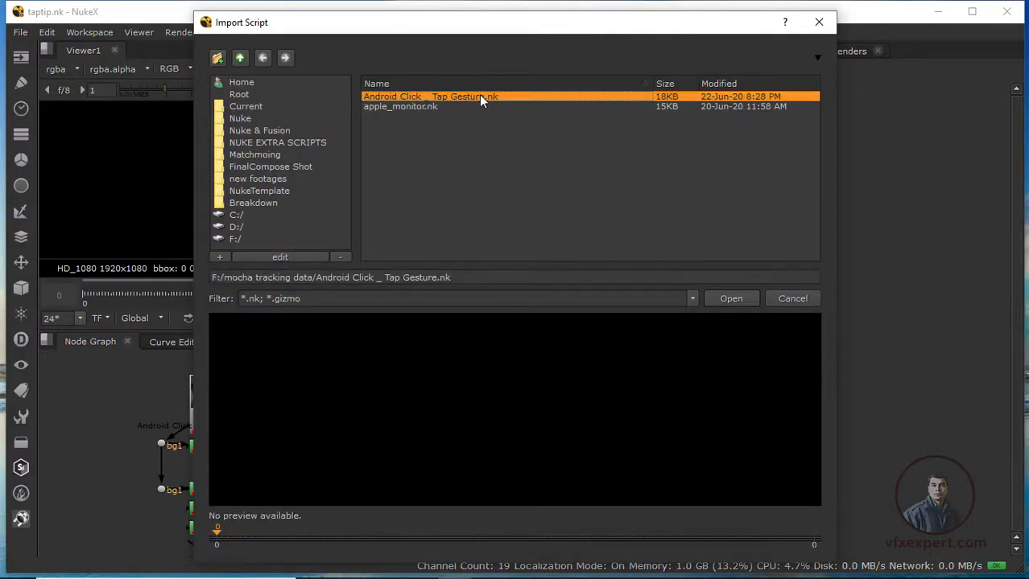
{"action": "left_click", "coordinate": [734, 298]}
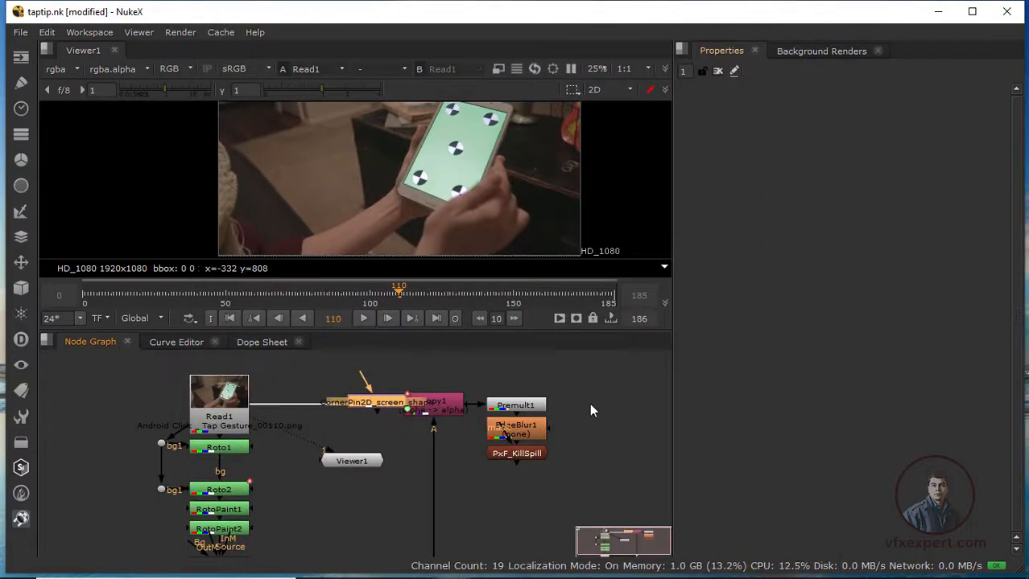
{"action": "left_click_drag", "start_coordinate": [429, 465], "coordinate": [342, 470]}
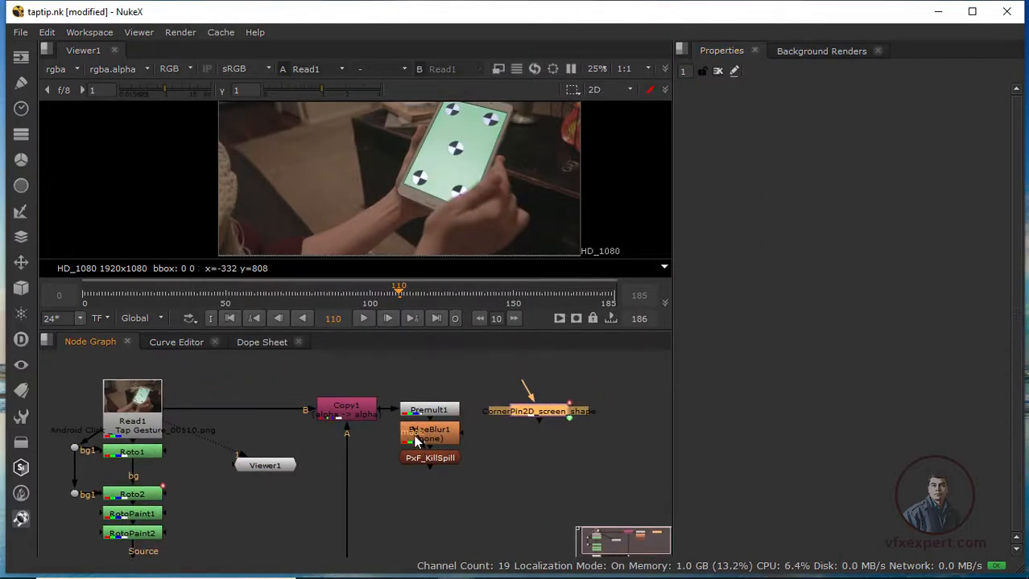
{"action": "scroll", "coordinate": [416, 441], "scroll_direction": "down", "scroll_amount": 3}
{"action": "scroll", "coordinate": [451, 409], "scroll_direction": "up", "scroll_amount": 2}
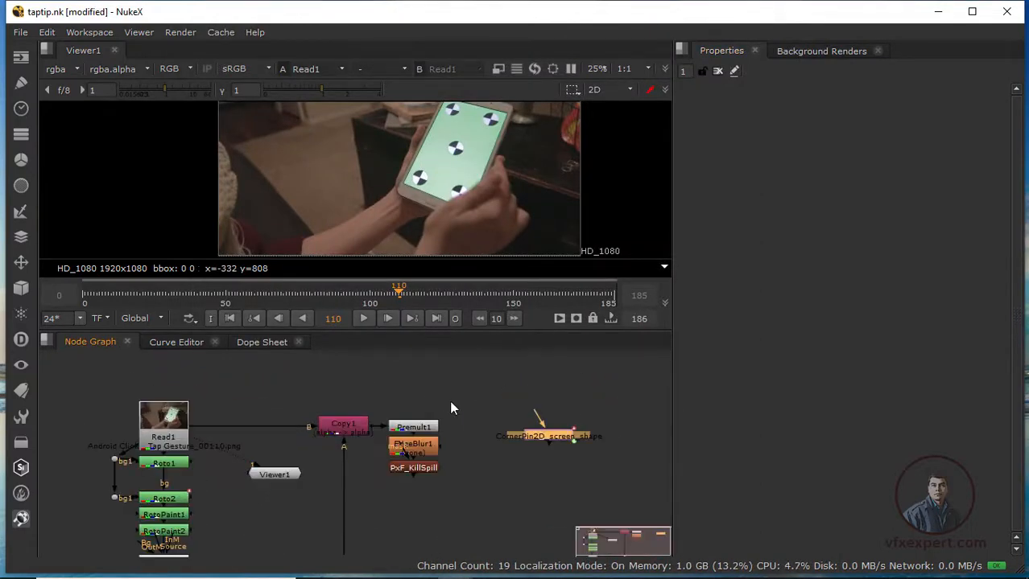
{"action": "left_click_drag", "start_coordinate": [538, 447], "coordinate": [542, 448]}
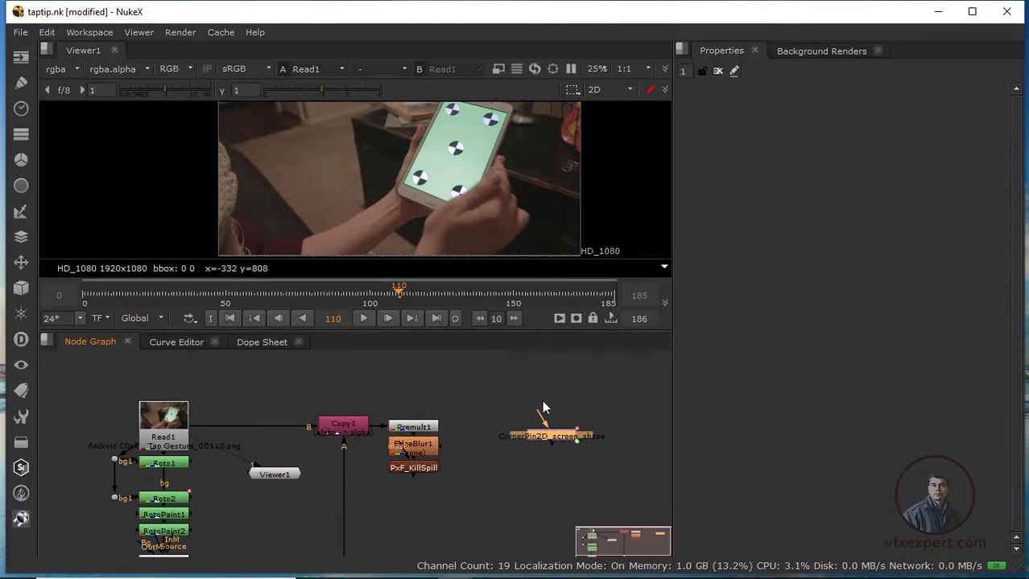
{"action": "scroll", "coordinate": [447, 151], "scroll_direction": "up", "scroll_amount": 2}
{"action": "left_click", "coordinate": [600, 454]}
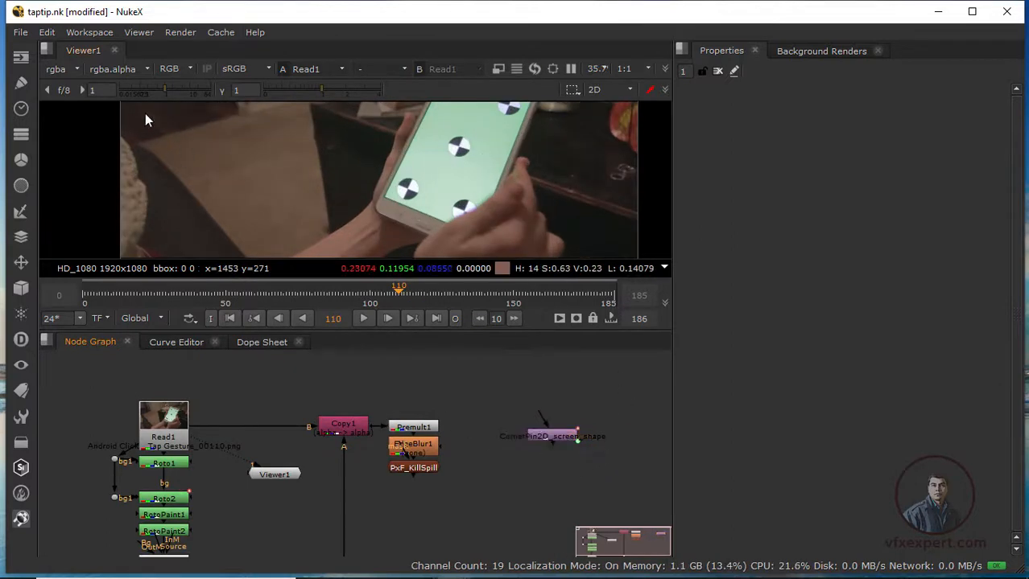
Read in tfront.jpg from the F:/mocha tracking data folder and show the image in the viewer
{"action": "left_click", "coordinate": [21, 57]}
{"action": "left_click", "coordinate": [61, 60]}
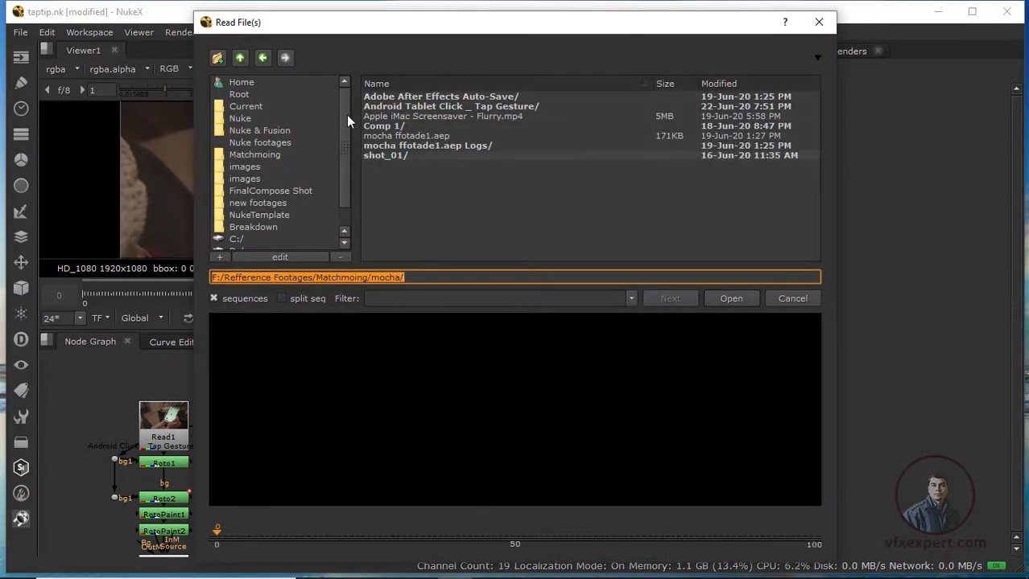
{"action": "left_click_drag", "start_coordinate": [342, 195], "coordinate": [341, 217]}
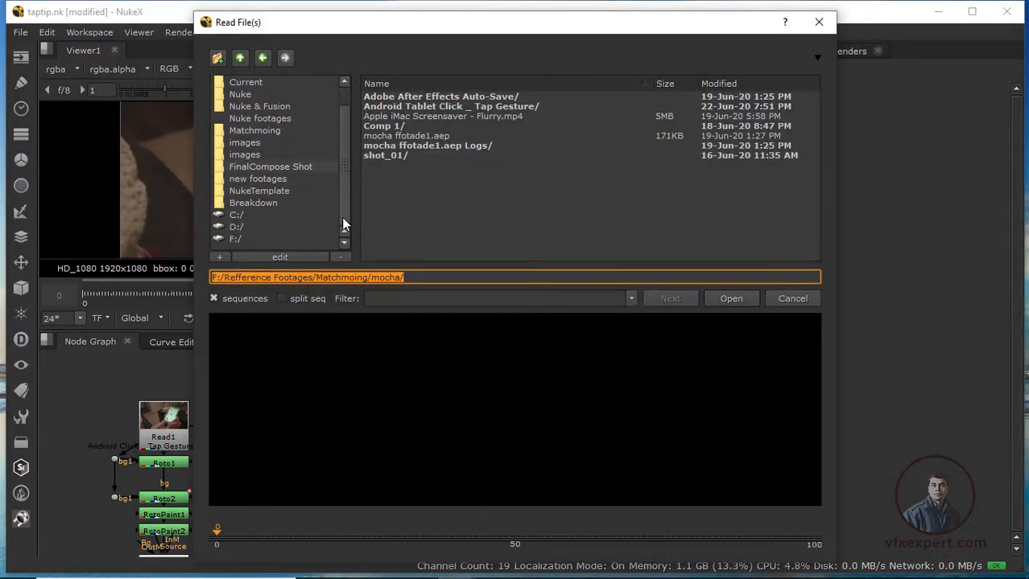
{"action": "left_click", "coordinate": [237, 238]}
{"action": "left_click", "coordinate": [426, 234]}
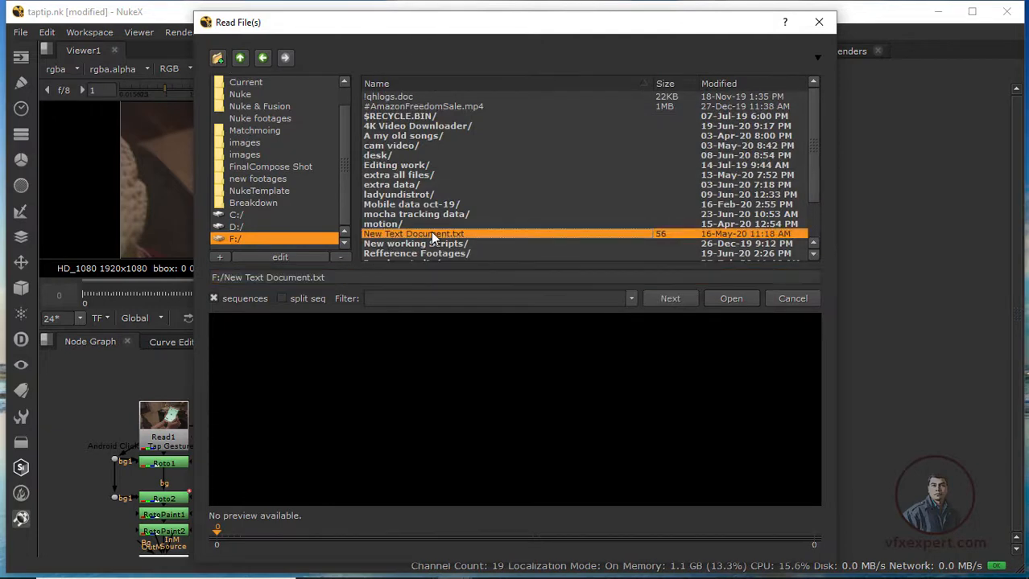
{"action": "double_click", "coordinate": [432, 214]}
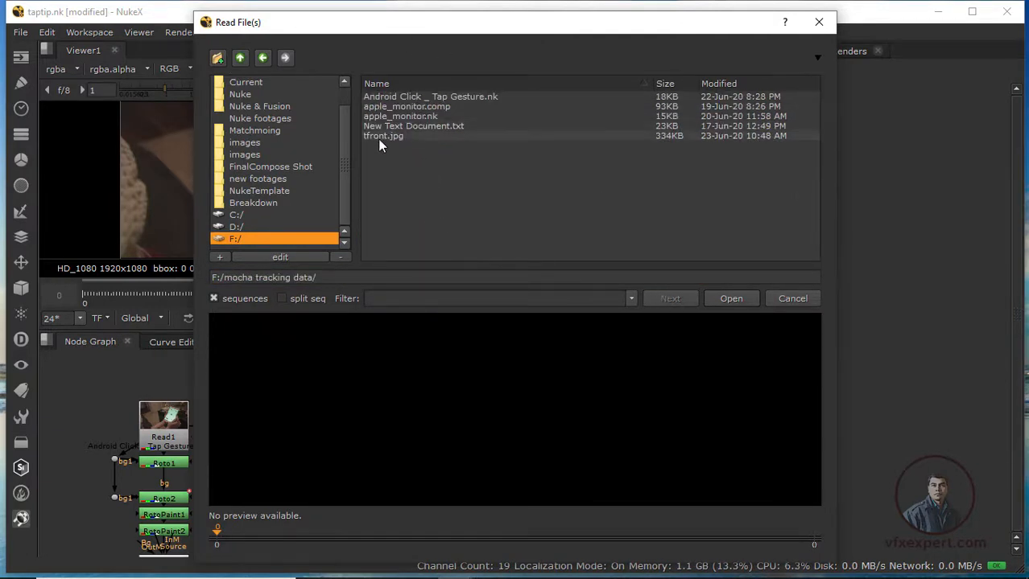
{"action": "left_click", "coordinate": [381, 137]}
{"action": "left_click", "coordinate": [724, 300]}
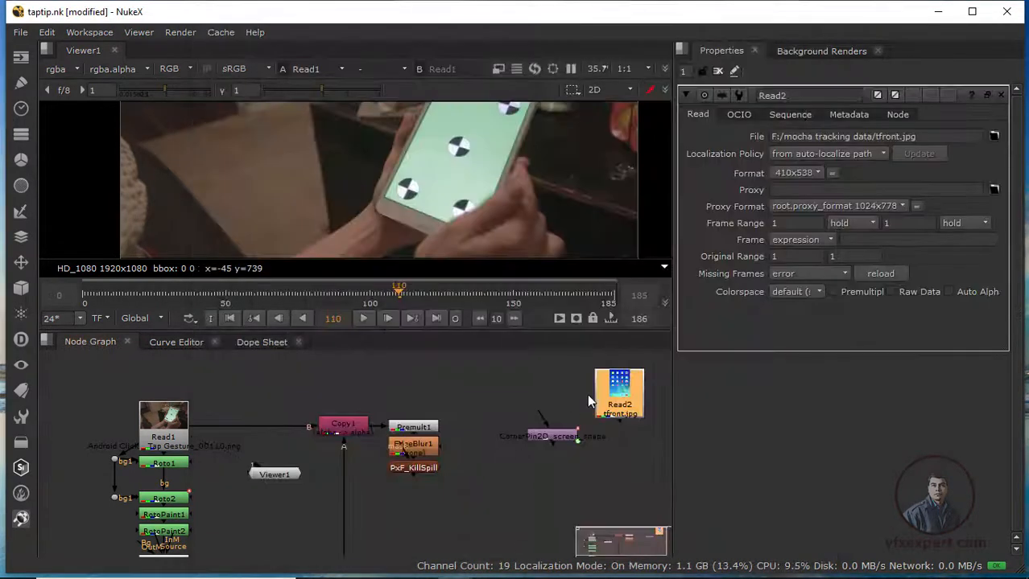
{"action": "key", "text": "1"}
{"action": "scroll", "coordinate": [549, 203], "scroll_direction": "down", "scroll_amount": 5}
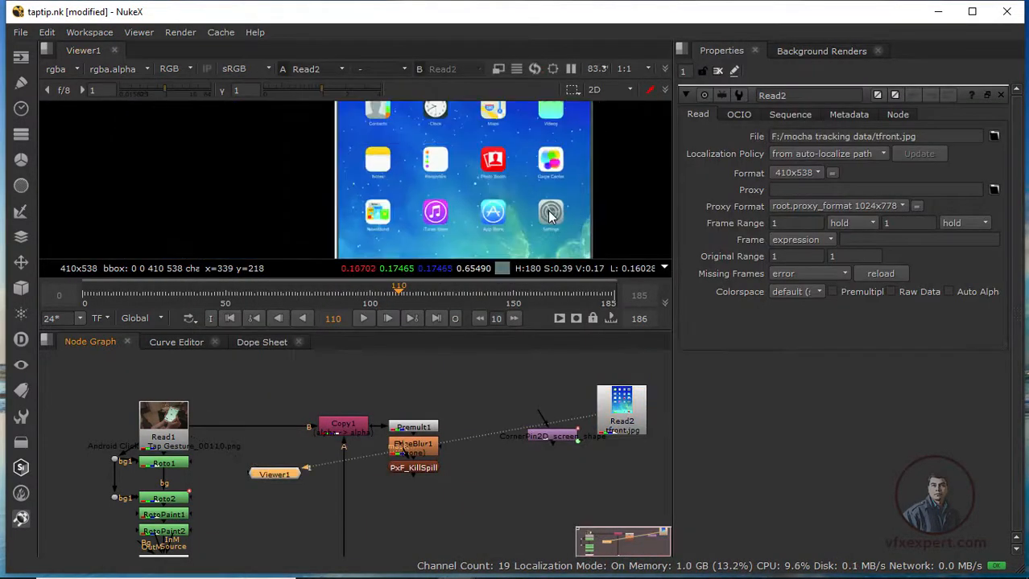
Show Read1's tablet footage in the viewer and reposition the Viewer1 node beside Roto1
{"action": "left_click", "coordinate": [145, 420]}
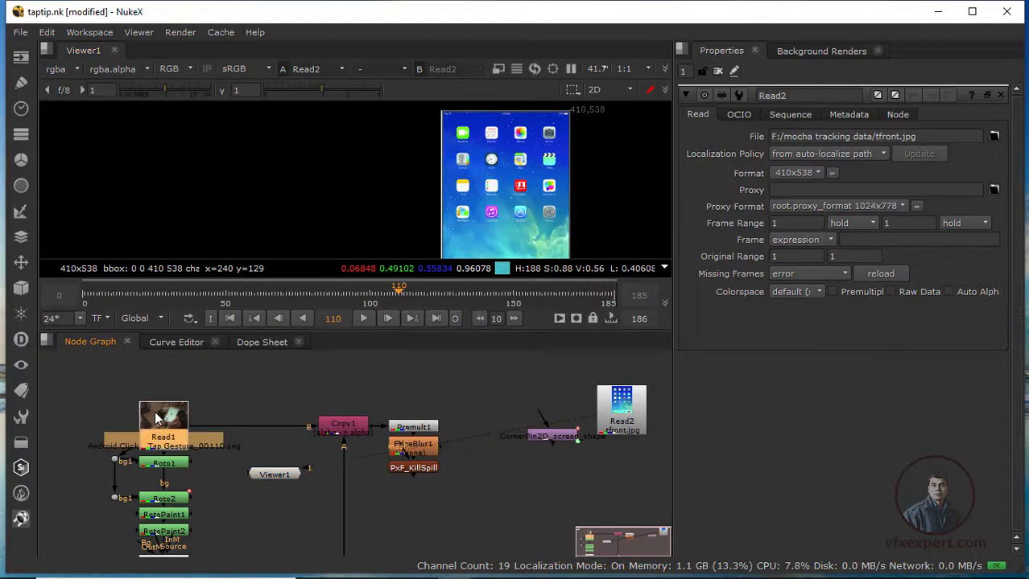
{"action": "key", "text": "1"}
{"action": "scroll", "coordinate": [450, 190], "scroll_direction": "up", "scroll_amount": 4}
{"action": "scroll", "coordinate": [623, 201], "scroll_direction": "up", "scroll_amount": 1}
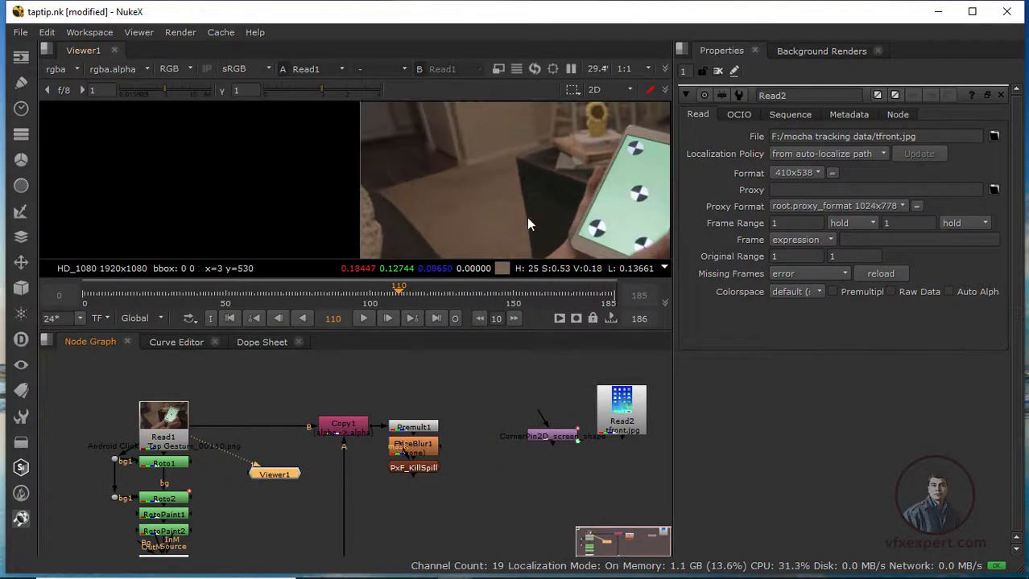
{"action": "scroll", "coordinate": [526, 218], "scroll_direction": "down", "scroll_amount": 3}
{"action": "left_click_drag", "start_coordinate": [526, 217], "coordinate": [378, 205]}
{"action": "scroll", "coordinate": [402, 204], "scroll_direction": "up", "scroll_amount": 1}
{"action": "scroll", "coordinate": [433, 214], "scroll_direction": "up", "scroll_amount": 3}
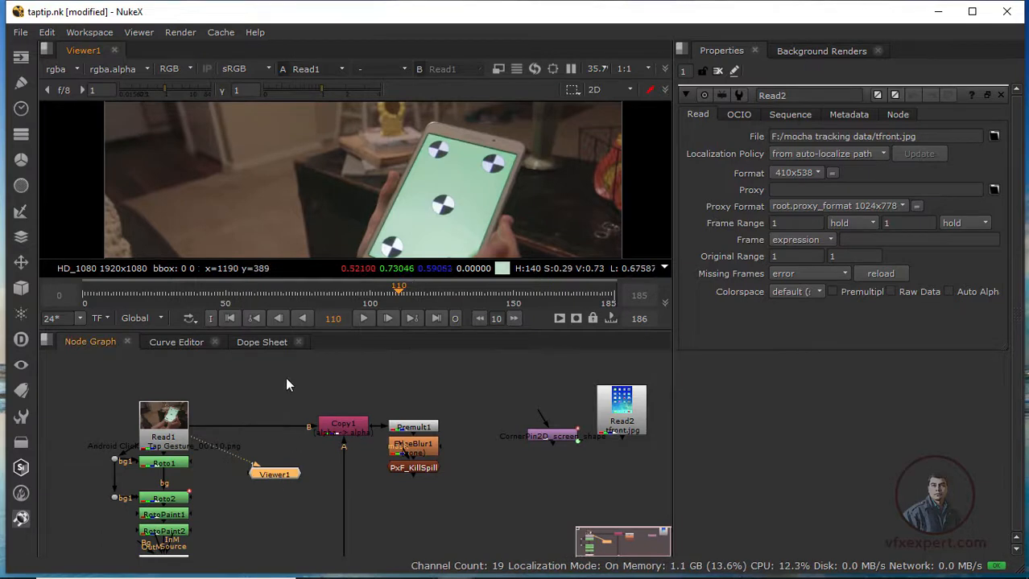
{"action": "left_click_drag", "start_coordinate": [274, 474], "coordinate": [281, 366]}
{"action": "scroll", "coordinate": [488, 125], "scroll_direction": "up", "scroll_amount": 2}
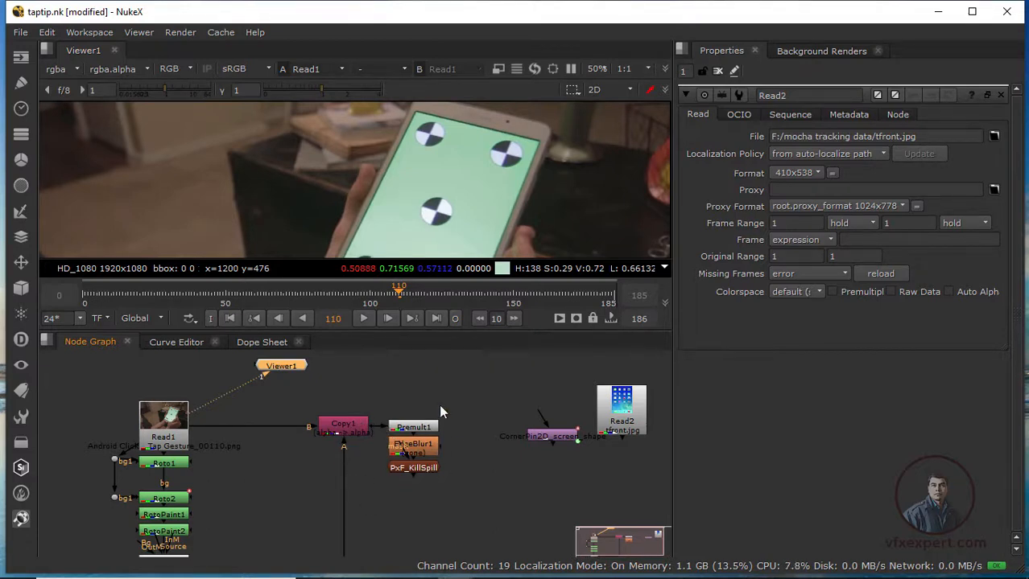
{"action": "scroll", "coordinate": [471, 166], "scroll_direction": "down", "scroll_amount": 1}
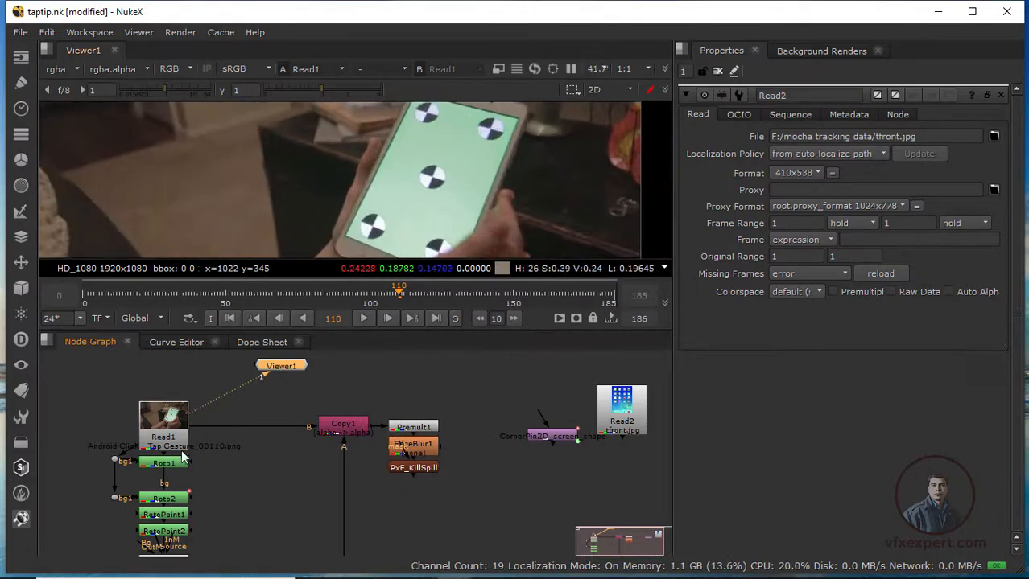
{"action": "left_click_drag", "start_coordinate": [293, 365], "coordinate": [256, 476]}
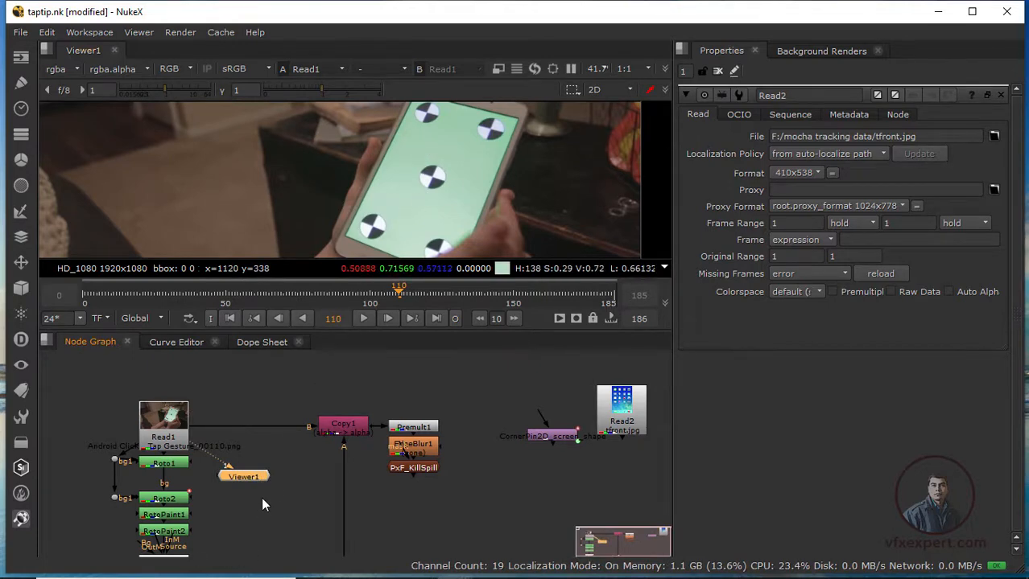
{"action": "left_click_drag", "start_coordinate": [249, 542], "coordinate": [261, 498]}
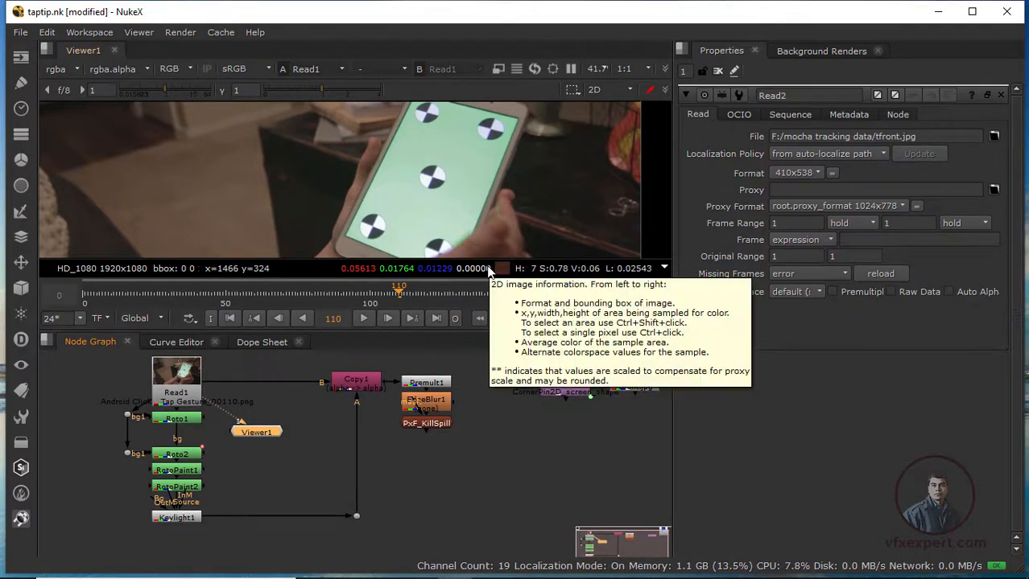
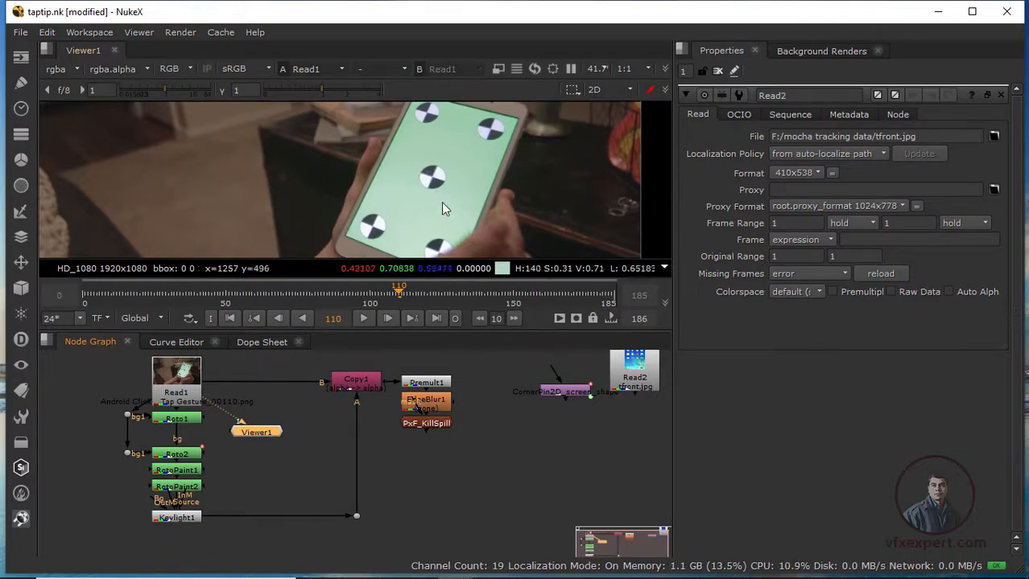
Move the tfront.jpg Read node and the CornerPin2D node together farther away from the keying nodes
{"action": "left_click_drag", "start_coordinate": [397, 454], "coordinate": [280, 487]}
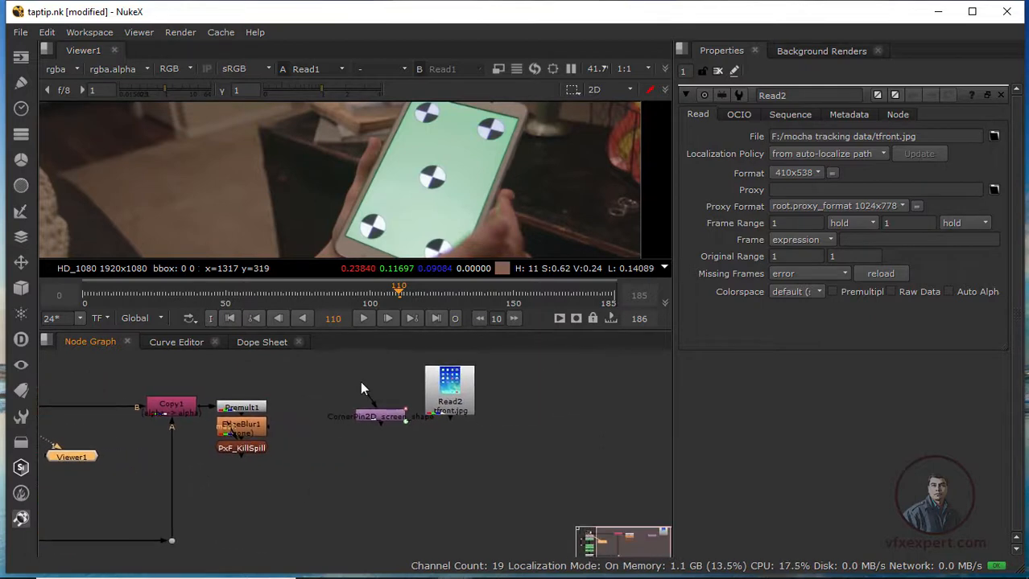
{"action": "left_click_drag", "start_coordinate": [339, 353], "coordinate": [532, 504]}
{"action": "left_click_drag", "start_coordinate": [453, 394], "coordinate": [513, 401]}
{"action": "left_click_drag", "start_coordinate": [365, 412], "coordinate": [442, 423]}
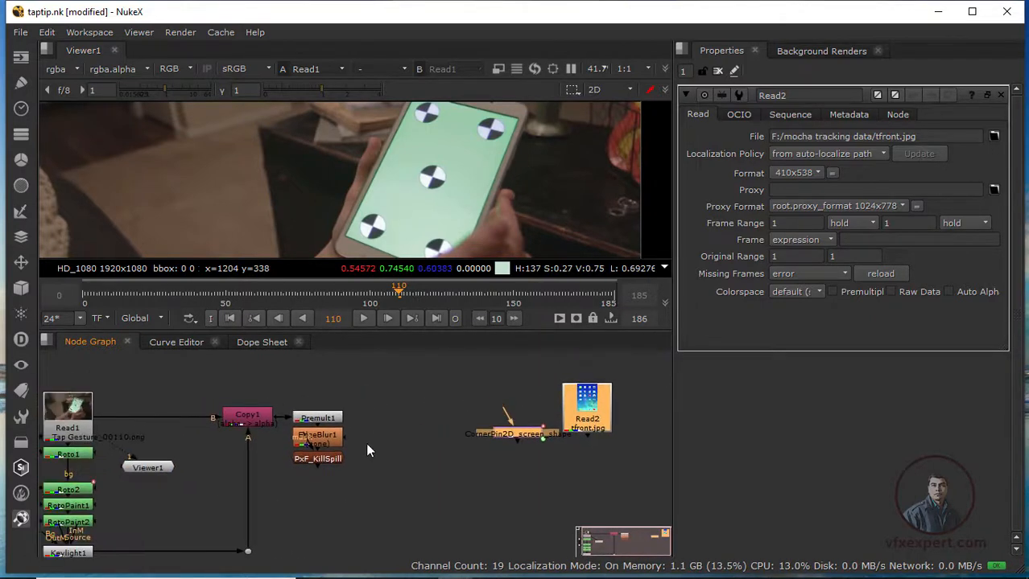
Show PxF_KillSpill's output in the viewer at frame 0 and place the Viewer1 node below PxF_KillSpill
{"action": "left_click", "coordinate": [327, 456]}
{"action": "key", "text": "1"}
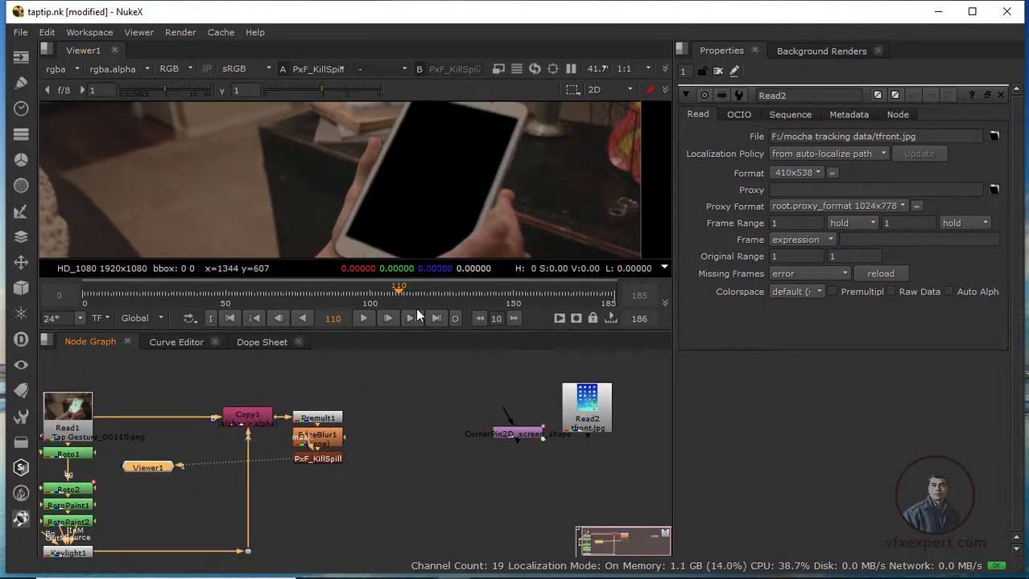
{"action": "key", "text": "Home"}
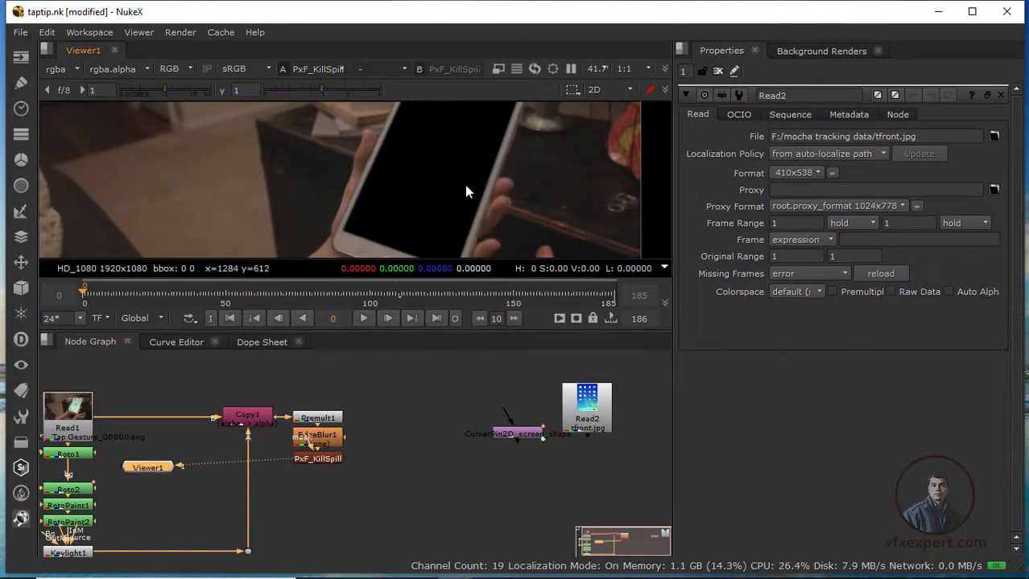
{"action": "key", "text": "f"}
{"action": "left_click_drag", "start_coordinate": [437, 333], "coordinate": [436, 341]}
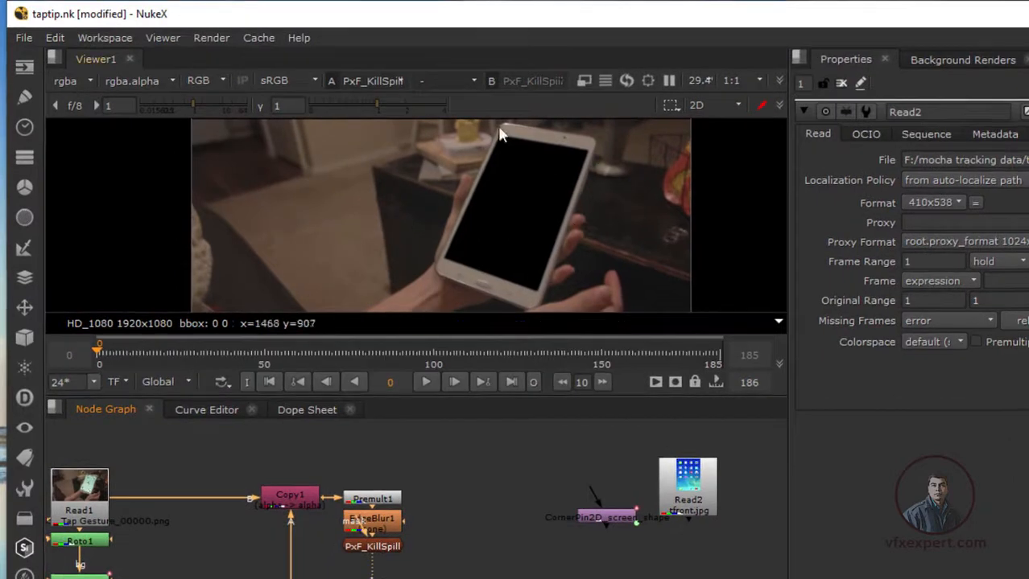
{"action": "scroll", "coordinate": [552, 198], "scroll_direction": "up", "scroll_amount": 2}
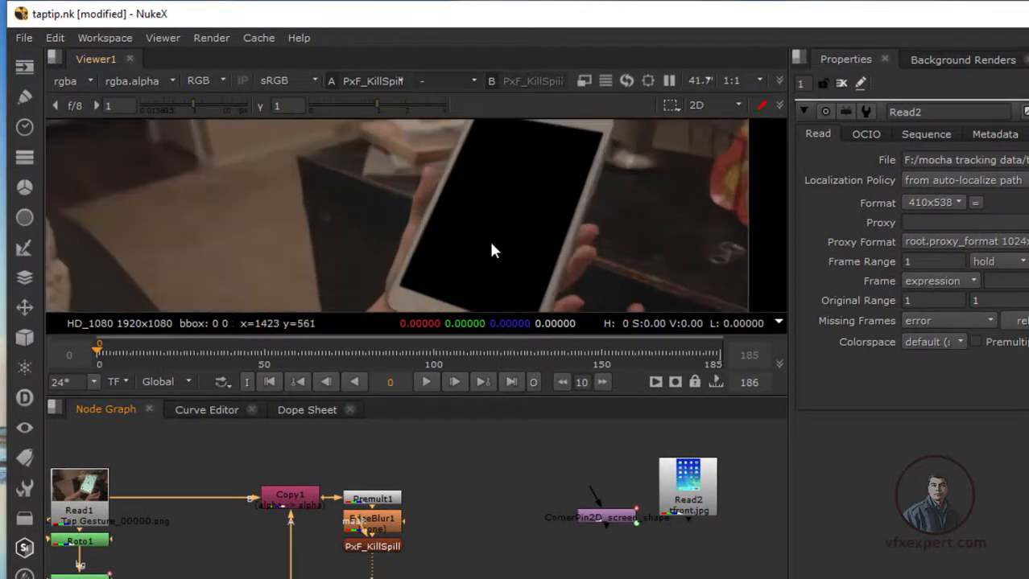
{"action": "scroll", "coordinate": [510, 238], "scroll_direction": "down", "scroll_amount": 1}
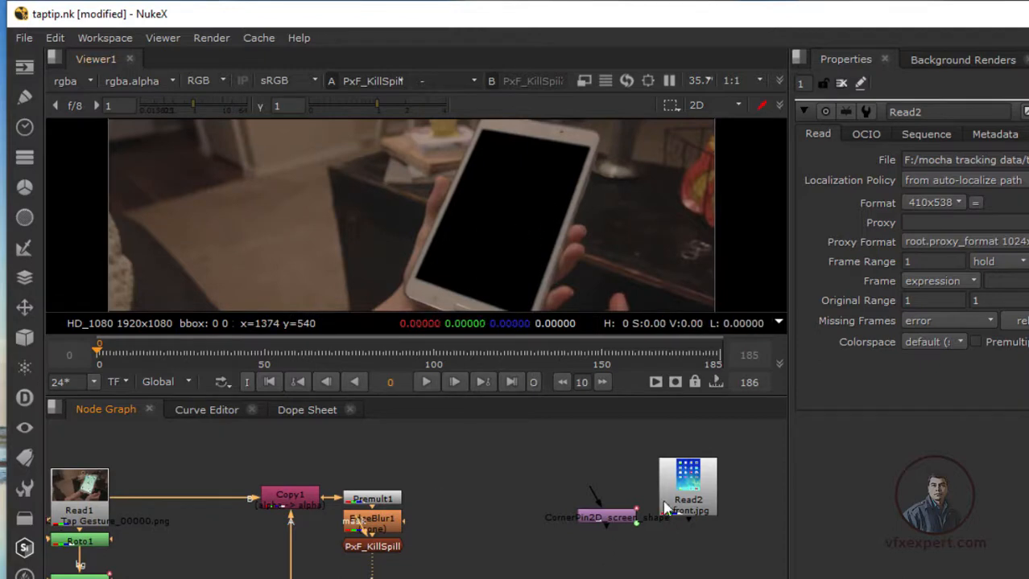
Connect the CornerPin2D node's input to the tfront.jpg Read node and arrange it directly below that node
{"action": "left_click_drag", "start_coordinate": [686, 493], "coordinate": [546, 482]}
{"action": "left_click_drag", "start_coordinate": [523, 546], "coordinate": [549, 464]}
{"action": "left_click_drag", "start_coordinate": [549, 464], "coordinate": [556, 472]}
{"action": "left_click_drag", "start_coordinate": [541, 571], "coordinate": [542, 550]}
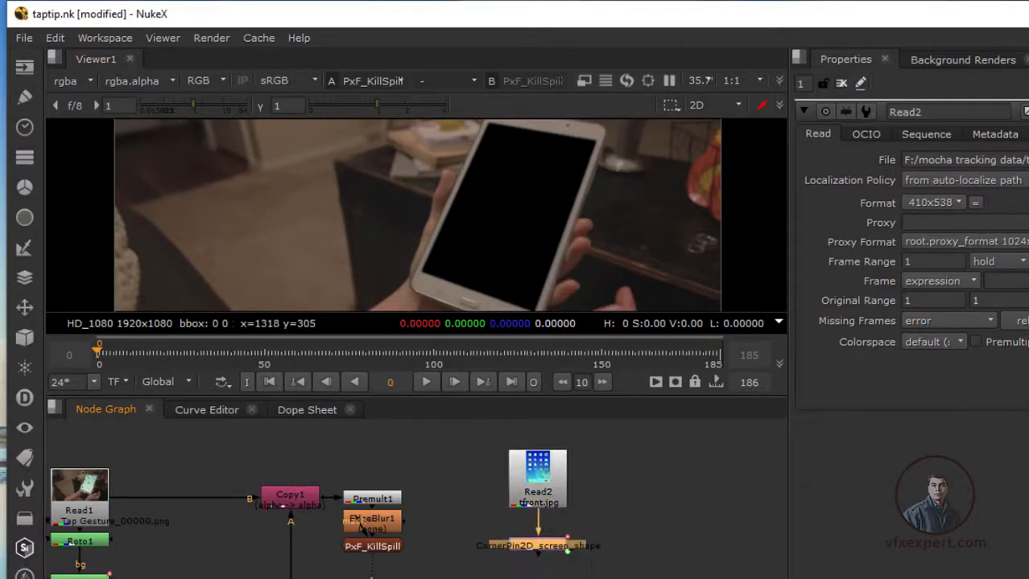
Add a Merge node with input B from PxF_KillSpill and input A from the CornerPin2D node, and view the merged result
{"action": "key", "text": "m"}
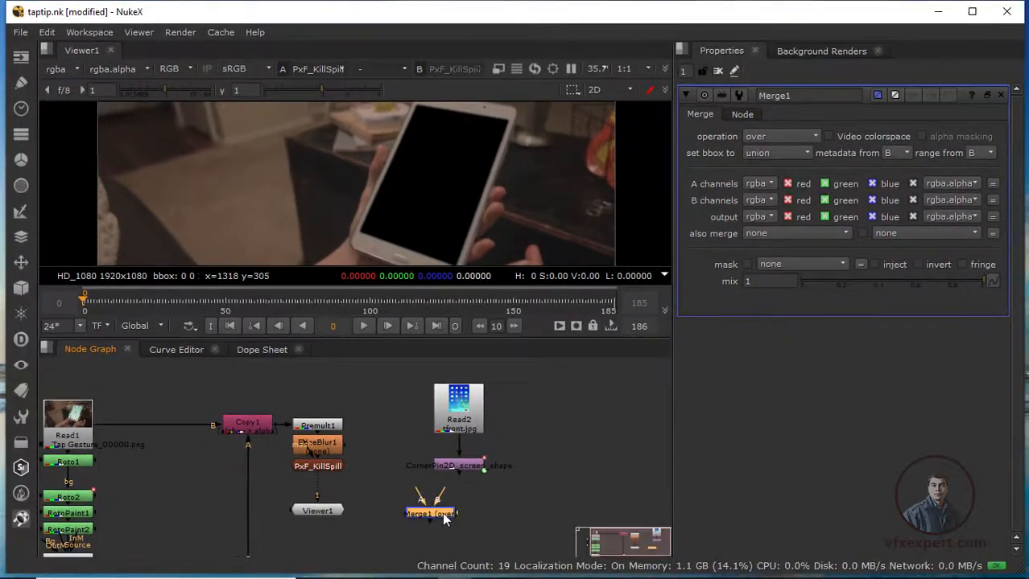
{"action": "left_click_drag", "start_coordinate": [486, 523], "coordinate": [486, 520]}
{"action": "left_click", "coordinate": [366, 489]}
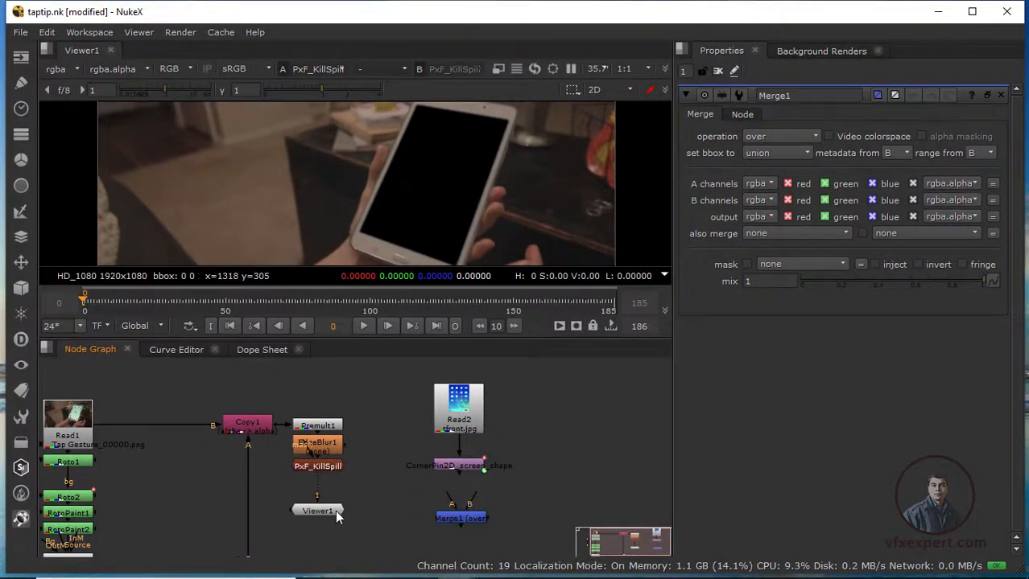
{"action": "left_click_drag", "start_coordinate": [337, 517], "coordinate": [336, 535]}
{"action": "left_click_drag", "start_coordinate": [476, 498], "coordinate": [330, 466]}
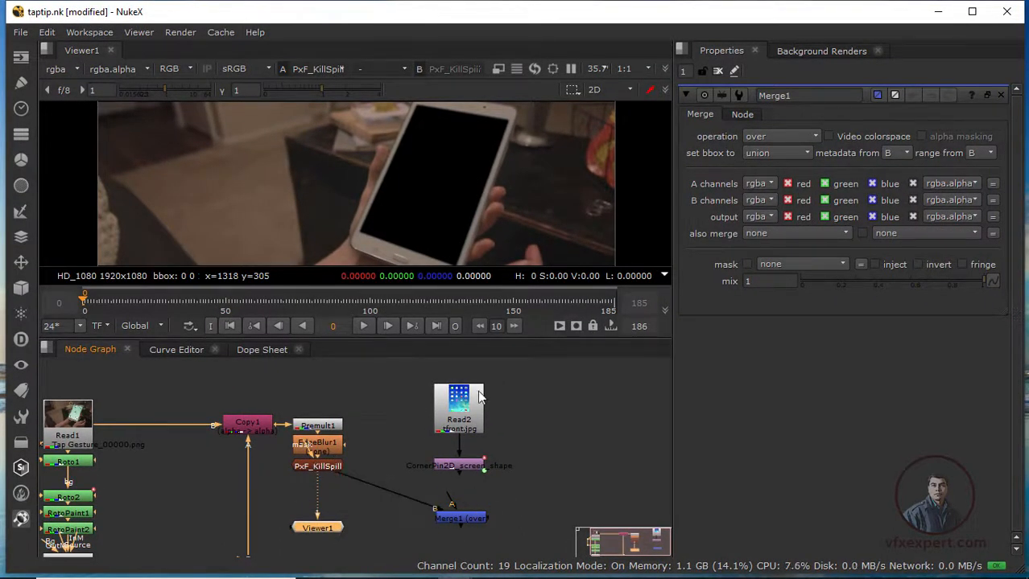
{"action": "left_click_drag", "start_coordinate": [462, 523], "coordinate": [458, 513]}
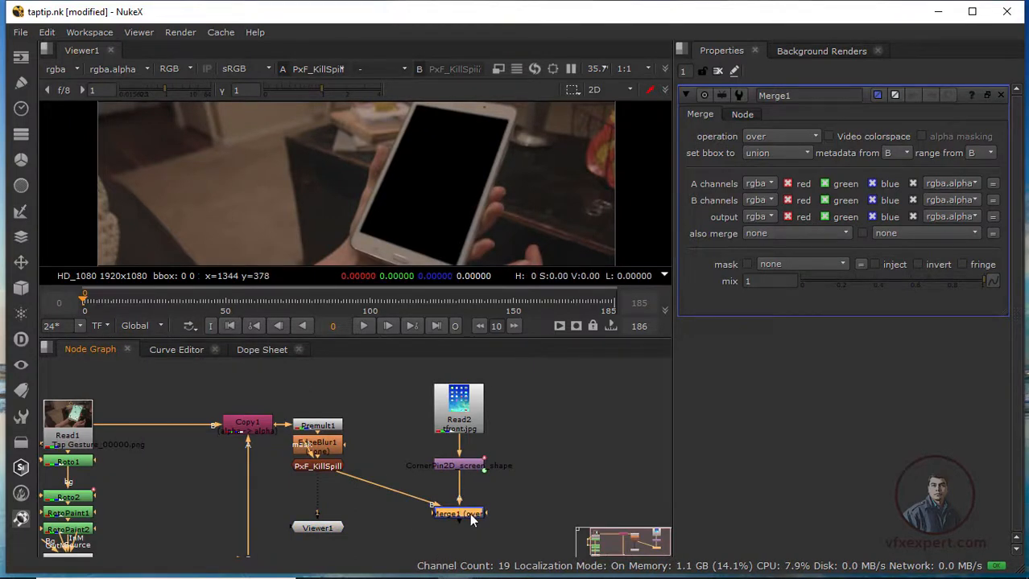
{"action": "key", "text": "1"}
{"action": "scroll", "coordinate": [511, 214], "scroll_direction": "up", "scroll_amount": 2}
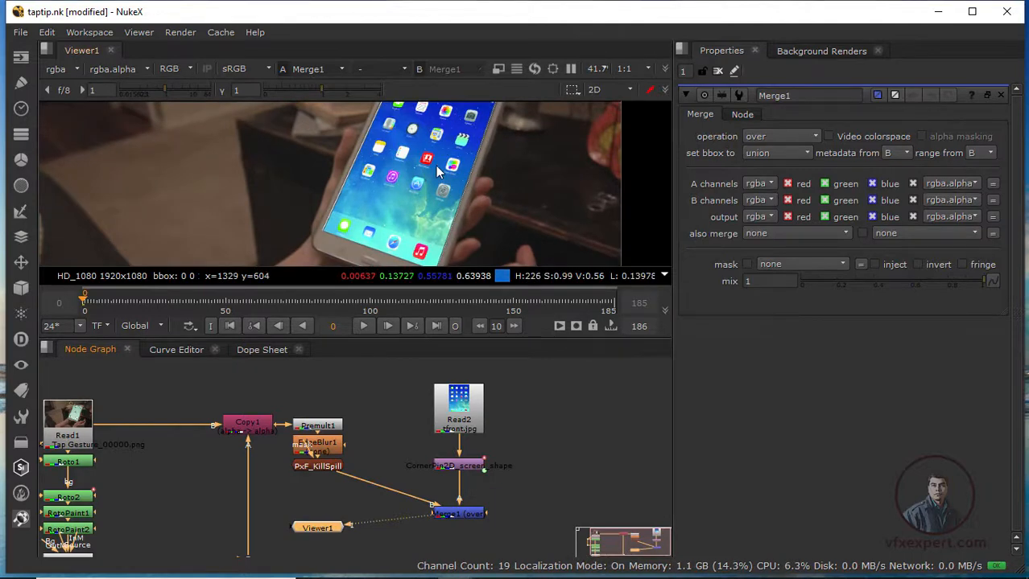
Check the merged result at frame 61, where the hand crosses the tablet, and compare it with PxF_KillSpill's output
{"action": "scroll", "coordinate": [436, 166], "scroll_direction": "down", "scroll_amount": 1}
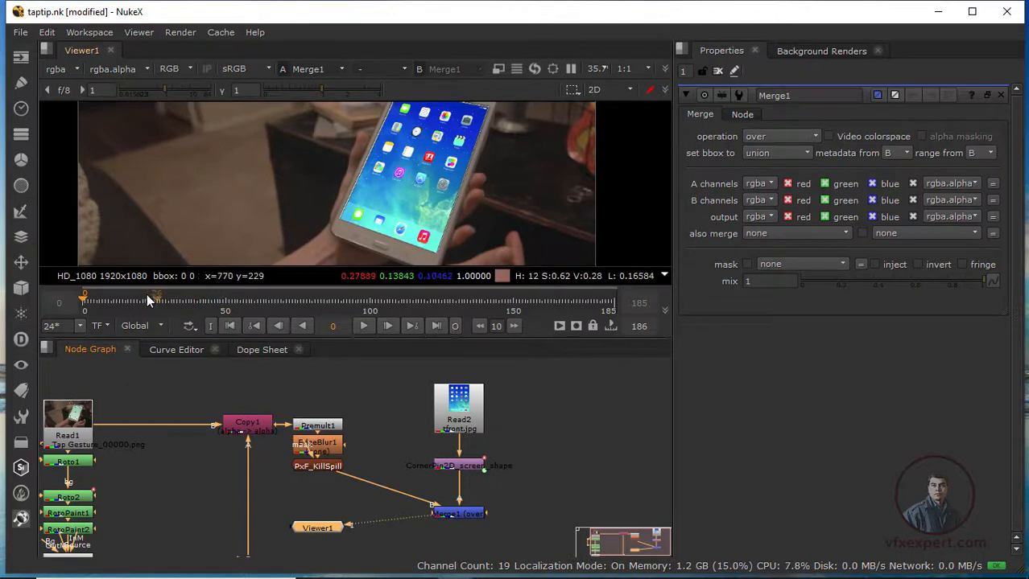
{"action": "left_click_drag", "start_coordinate": [139, 300], "coordinate": [256, 308]}
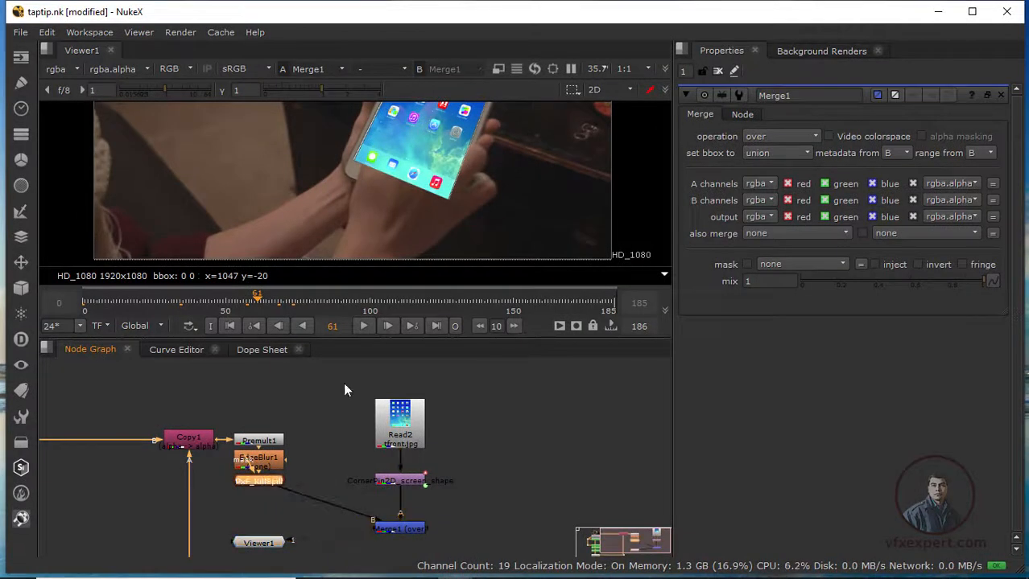
{"action": "key", "text": "1"}
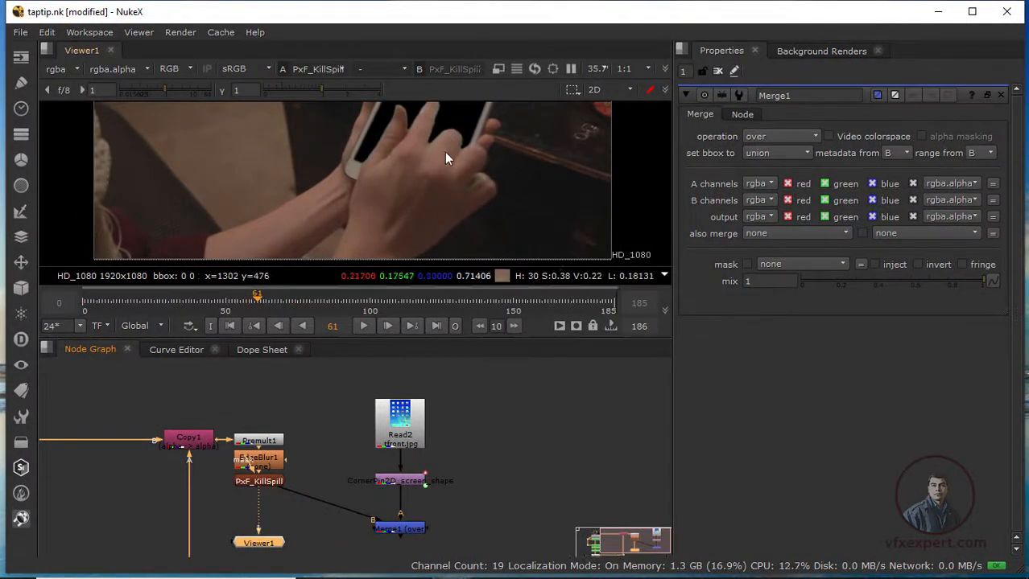
Move the tfront.jpg Read node and the CornerPin2D node farther above Merge1 to make room for rewiring
{"action": "left_click", "coordinate": [416, 533]}
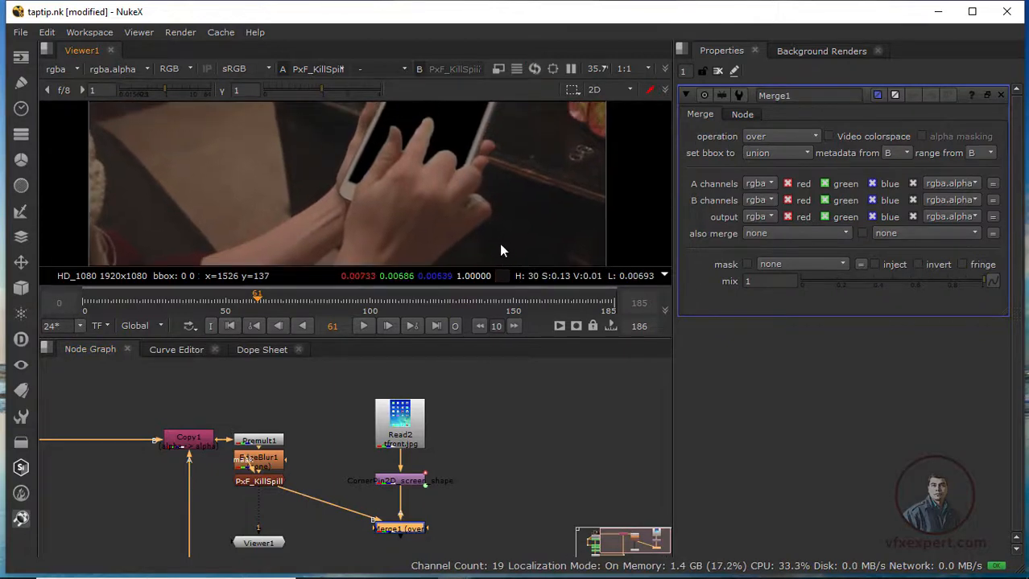
{"action": "left_click_drag", "start_coordinate": [435, 506], "coordinate": [438, 499]}
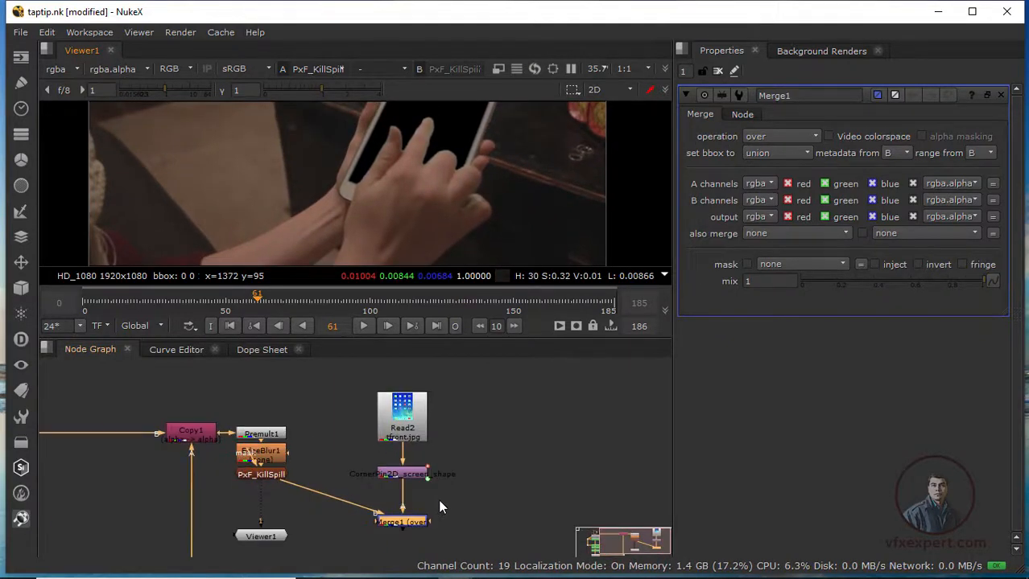
{"action": "left_click_drag", "start_coordinate": [407, 421], "coordinate": [413, 401]}
{"action": "left_click", "coordinate": [435, 515]}
{"action": "left_click_drag", "start_coordinate": [406, 478], "coordinate": [405, 469]}
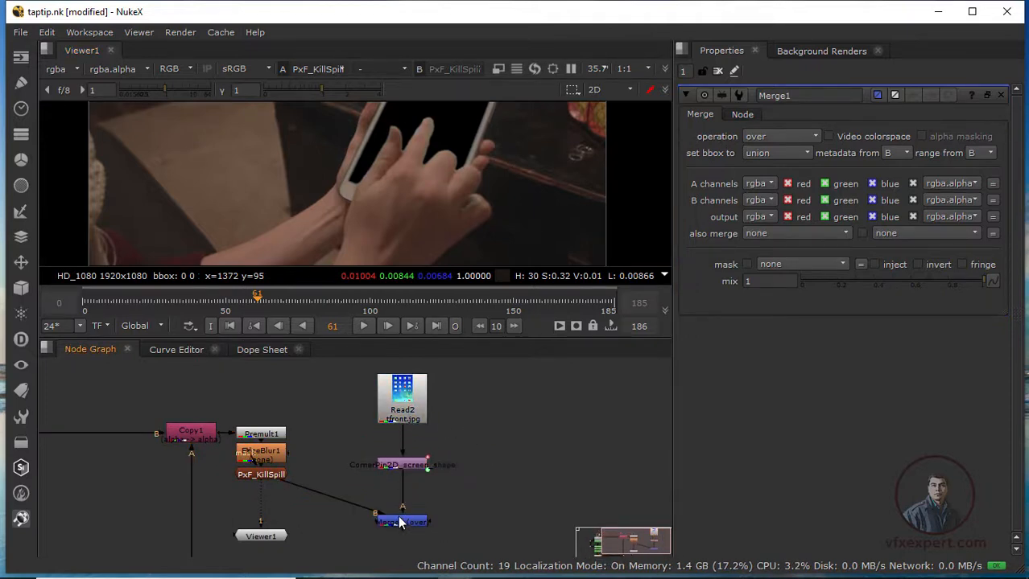
Swap Merge1's inputs so B comes from the CornerPin2D node and A from PxF_KillSpill, and view the merged result
{"action": "left_click_drag", "start_coordinate": [407, 513], "coordinate": [406, 471]}
{"action": "left_click_drag", "start_coordinate": [394, 505], "coordinate": [266, 474]}
{"action": "left_click", "coordinate": [406, 523]}
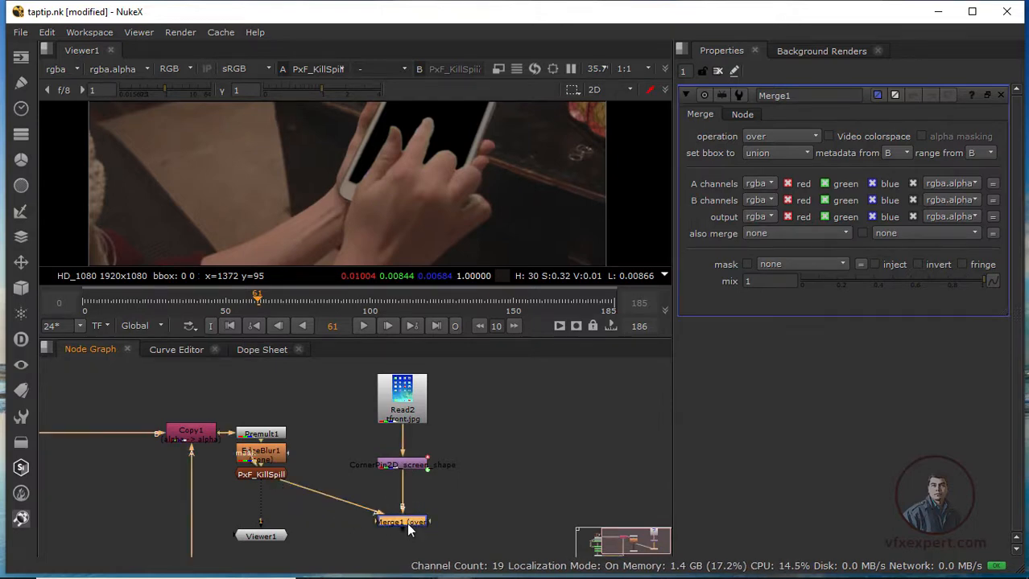
{"action": "left_click_drag", "start_coordinate": [407, 523], "coordinate": [405, 512]}
{"action": "key", "text": "1"}
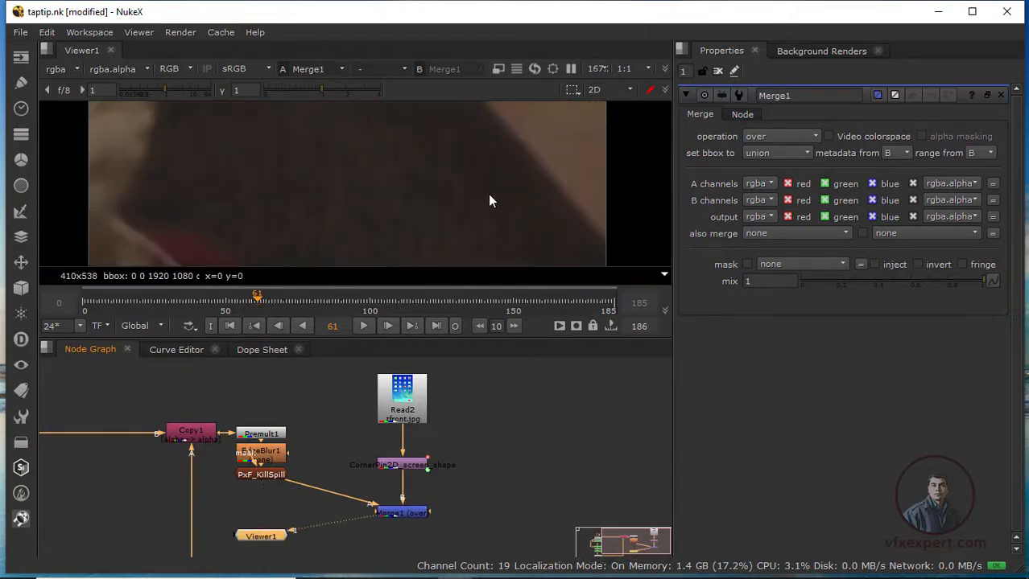
{"action": "scroll", "coordinate": [456, 189], "scroll_direction": "down", "scroll_amount": 5}
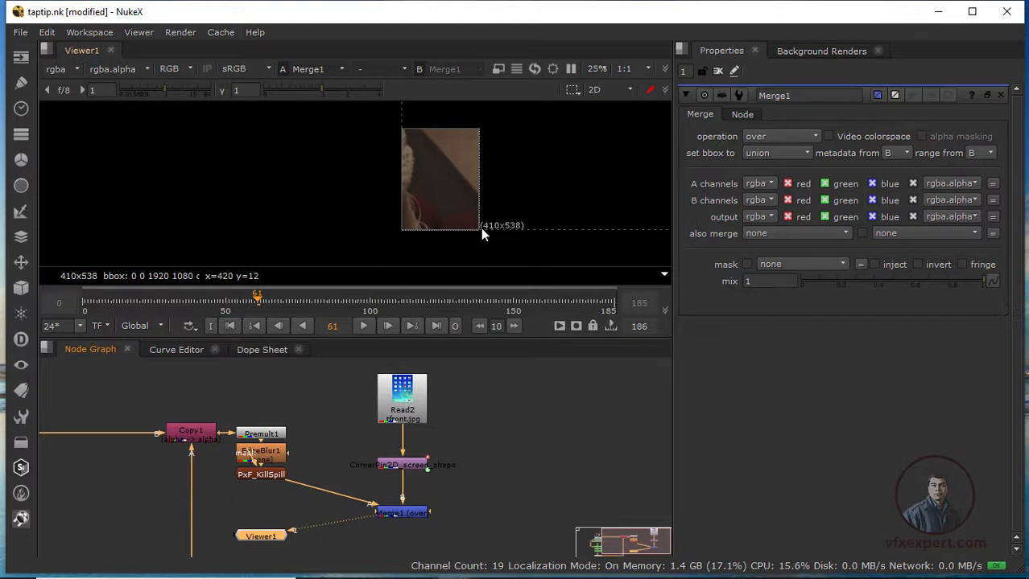
{"action": "scroll", "coordinate": [481, 227], "scroll_direction": "down", "scroll_amount": 3}
Space out the tfront.jpg Read node and the CornerPin2D node and insert a Reformat node between them
{"action": "left_click_drag", "start_coordinate": [404, 468], "coordinate": [404, 488]}
{"action": "left_click_drag", "start_coordinate": [410, 394], "coordinate": [407, 381]}
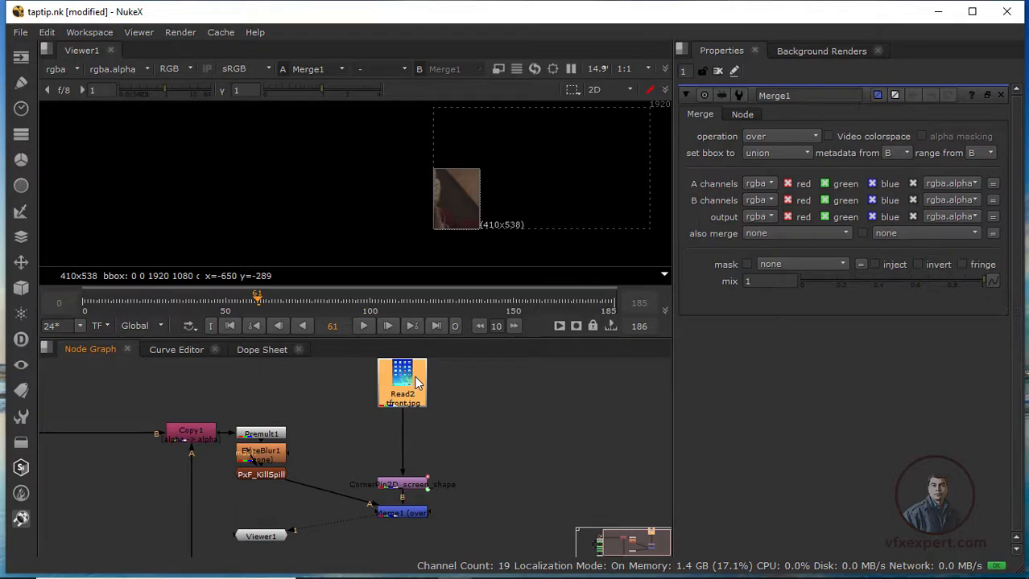
{"action": "key", "text": "Tab"}
{"action": "type", "text": "refo"}
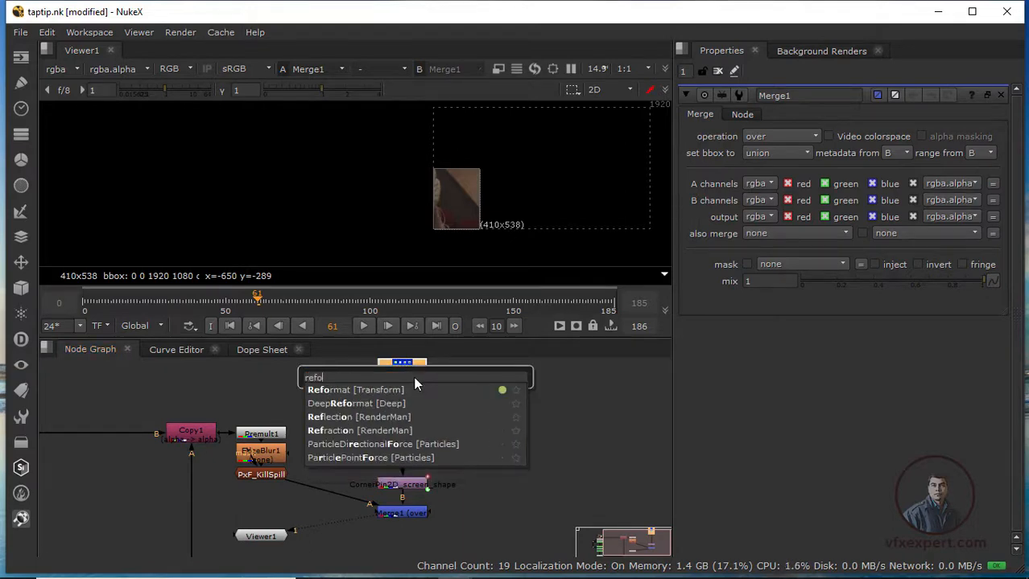
{"action": "left_click", "coordinate": [359, 391]}
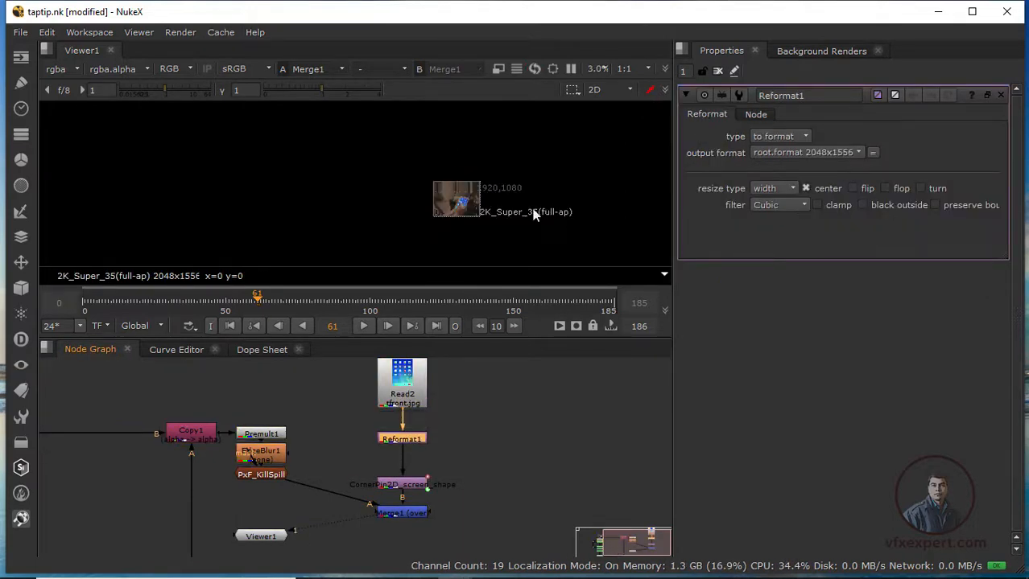
Show the Read1 footage in the viewer to check the plate's format
{"action": "scroll", "coordinate": [470, 192], "scroll_direction": "up", "scroll_amount": 3}
{"action": "left_click_drag", "start_coordinate": [141, 442], "coordinate": [323, 459]}
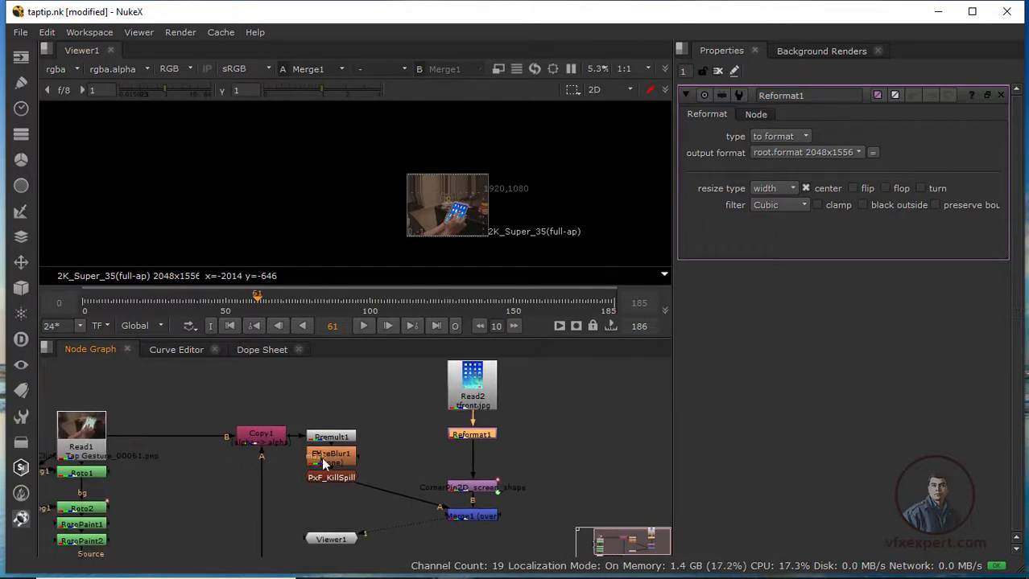
{"action": "scroll", "coordinate": [165, 428], "scroll_direction": "down", "scroll_amount": 2}
{"action": "scroll", "coordinate": [153, 437], "scroll_direction": "up", "scroll_amount": 4}
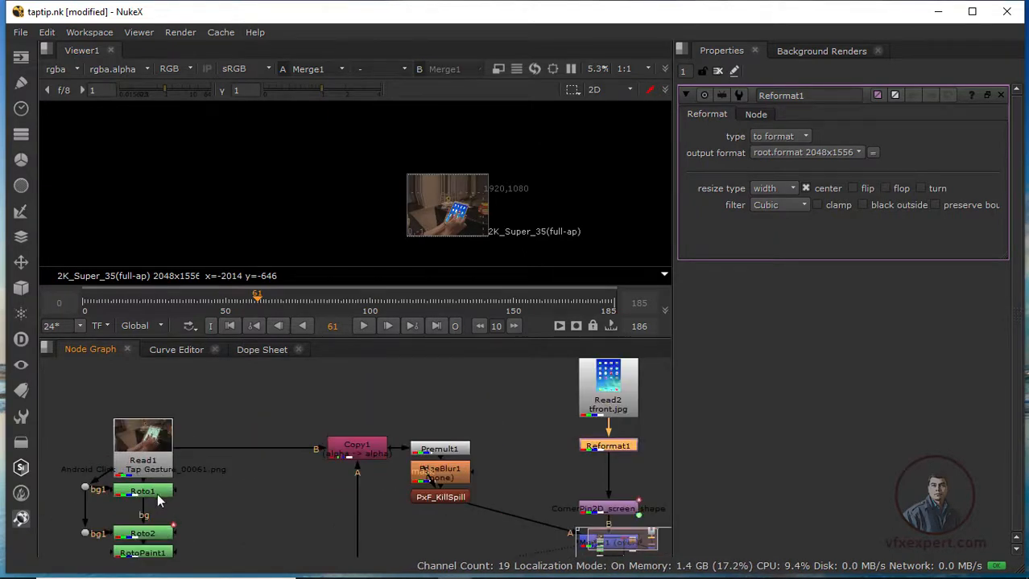
{"action": "left_click", "coordinate": [145, 445]}
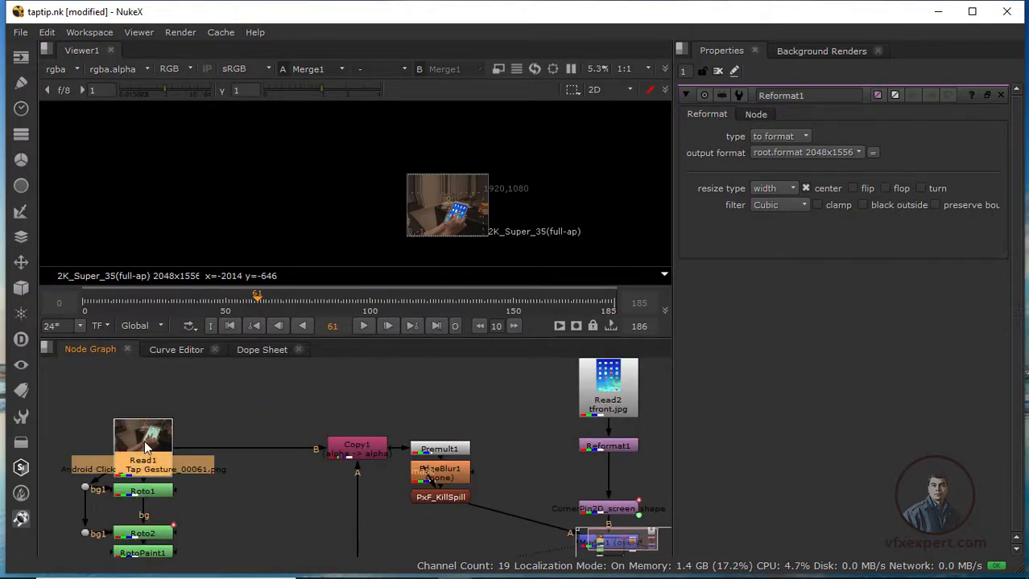
{"action": "key", "text": "1"}
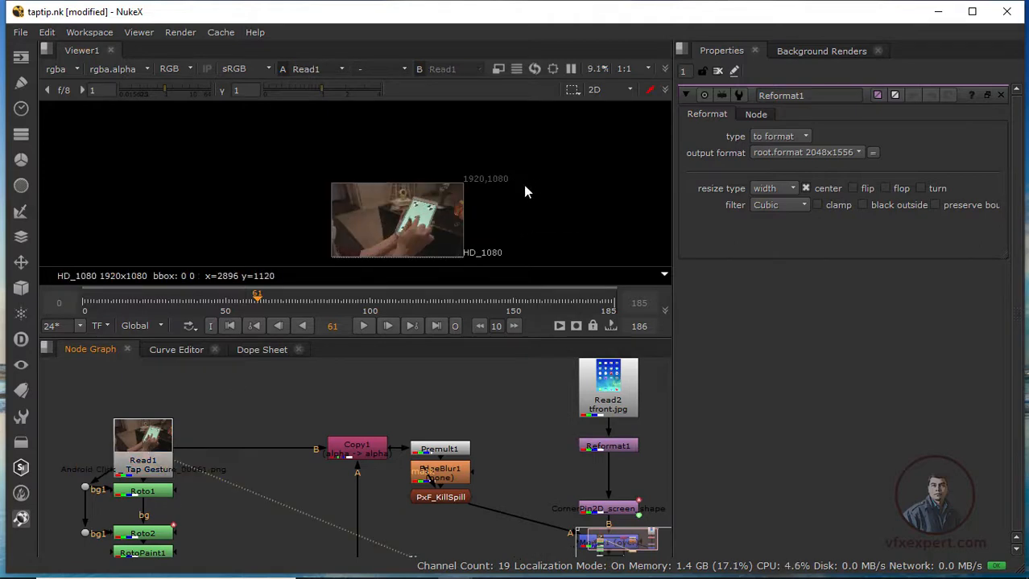
{"action": "scroll", "coordinate": [303, 427], "scroll_direction": "down", "scroll_amount": 3}
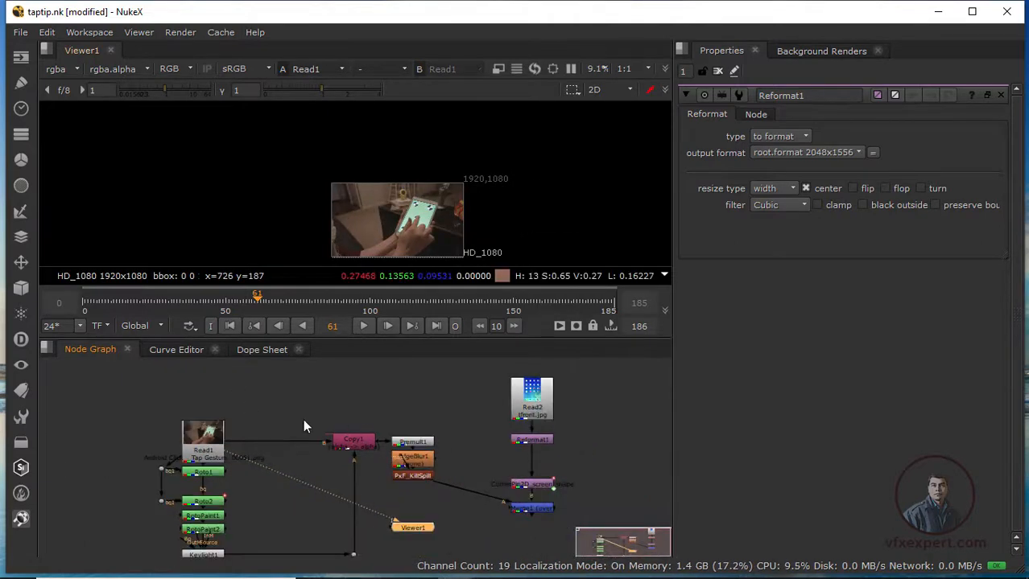
{"action": "scroll", "coordinate": [574, 481], "scroll_direction": "up", "scroll_amount": 2}
Set Reformat1's output format to HD_1080 1920x1080 and view the reformatted screen image
{"action": "left_click", "coordinate": [523, 423]}
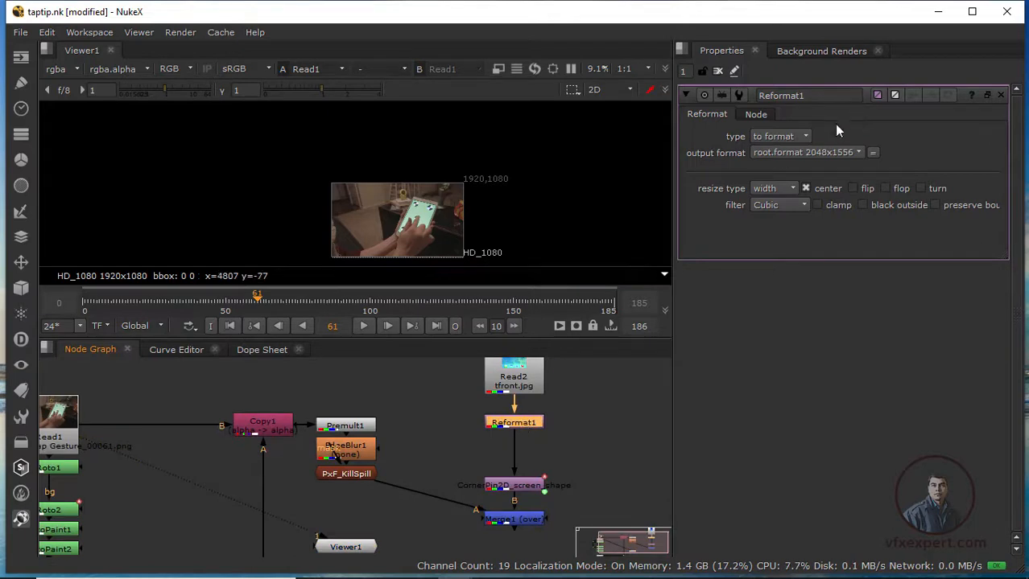
{"action": "left_click", "coordinate": [837, 153]}
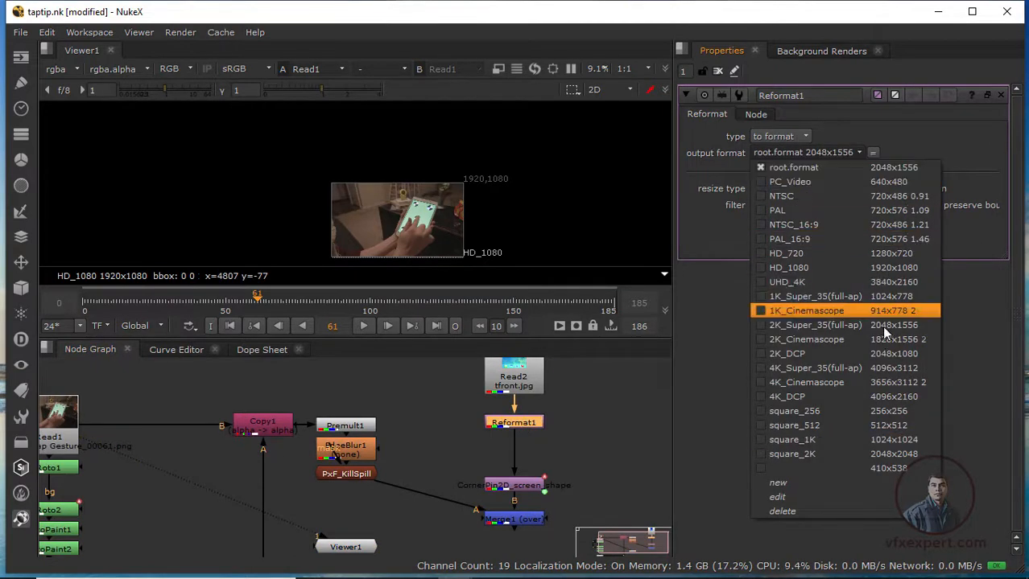
{"action": "left_click", "coordinate": [904, 267]}
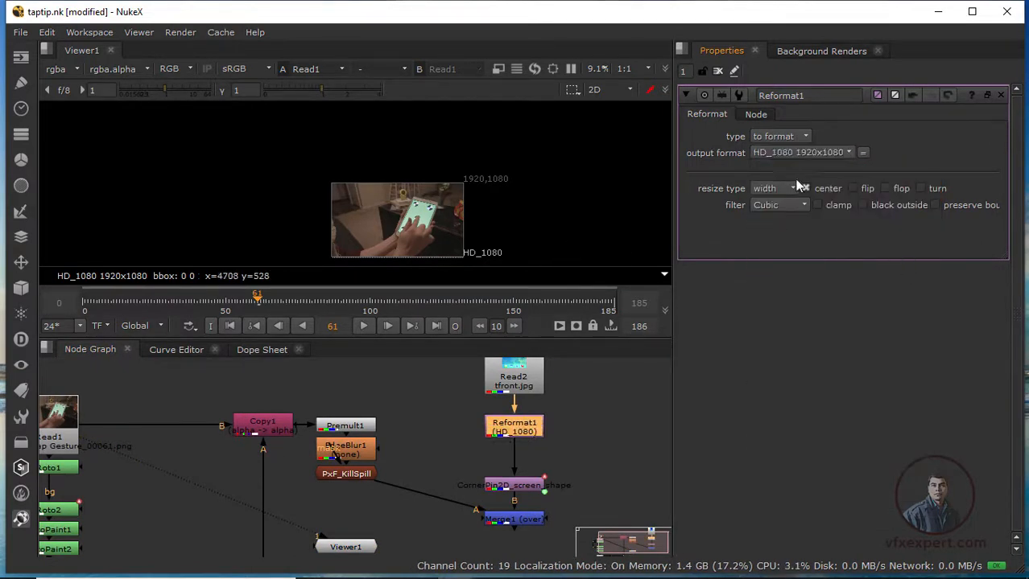
{"action": "scroll", "coordinate": [435, 231], "scroll_direction": "up", "scroll_amount": 2}
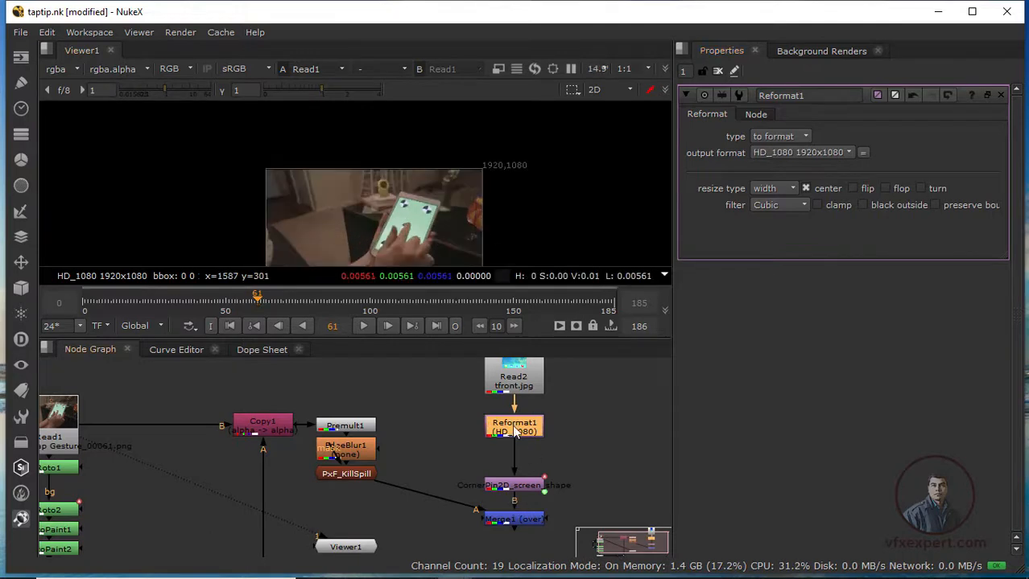
{"action": "key", "text": "1"}
{"action": "scroll", "coordinate": [409, 210], "scroll_direction": "down", "scroll_amount": 3}
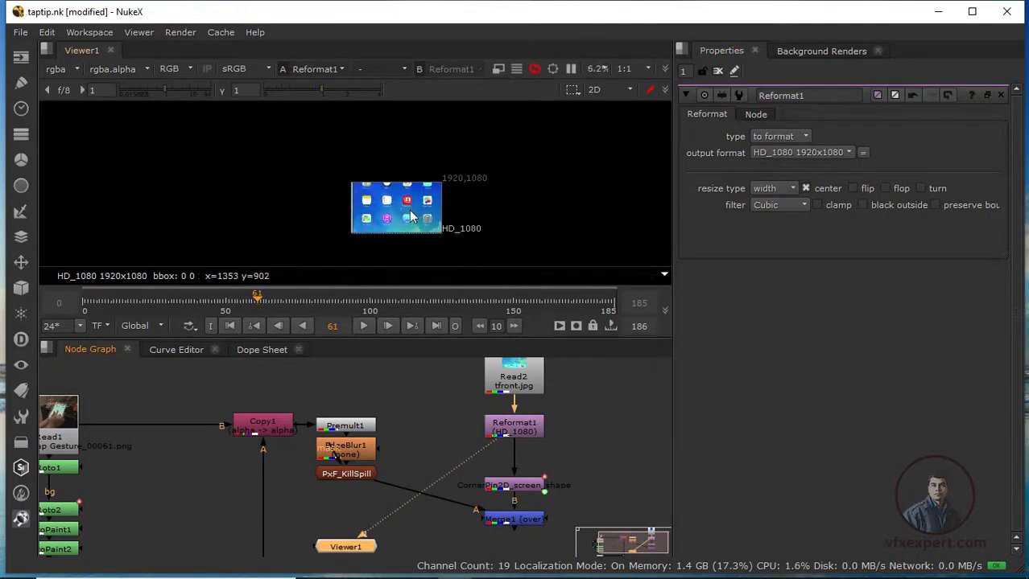
{"action": "scroll", "coordinate": [410, 215], "scroll_direction": "up", "scroll_amount": 3}
View Merge1's output and examine how the reformatted screen image sits on the tablet behind the hand
{"action": "left_click", "coordinate": [515, 520]}
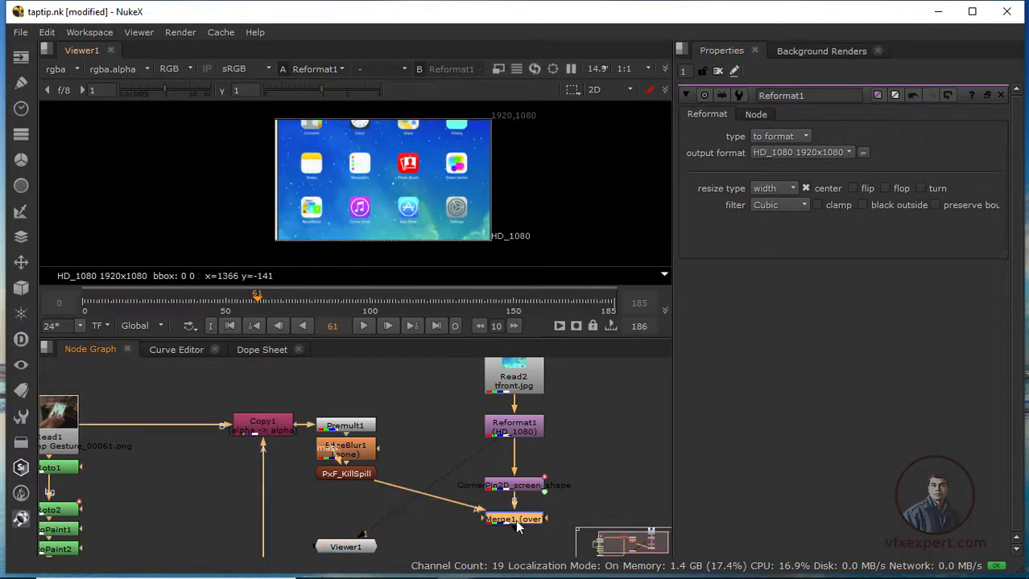
{"action": "key", "text": "1"}
{"action": "scroll", "coordinate": [439, 190], "scroll_direction": "up", "scroll_amount": 4}
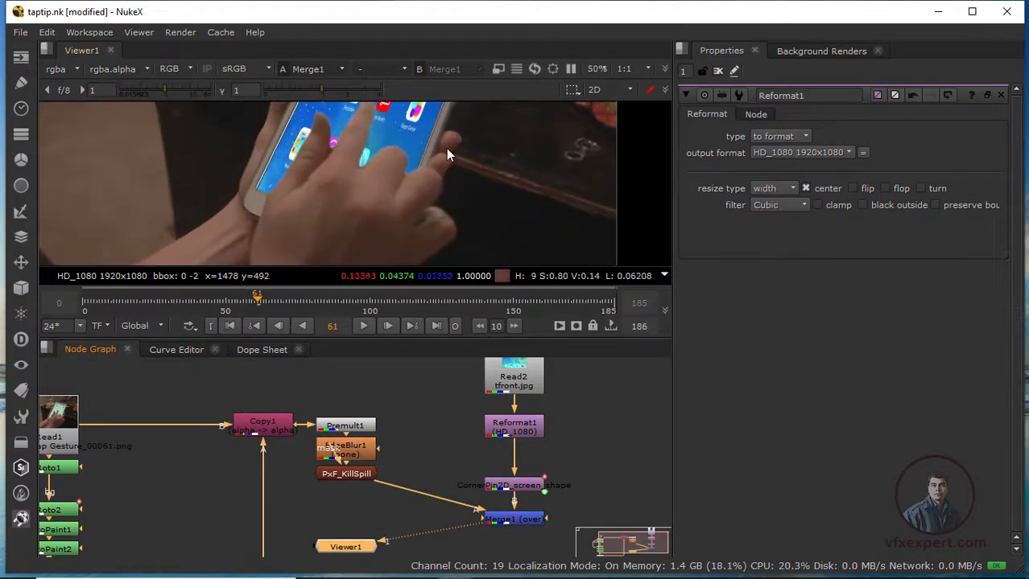
{"action": "scroll", "coordinate": [447, 148], "scroll_direction": "down", "scroll_amount": 2}
{"action": "left_click_drag", "start_coordinate": [451, 141], "coordinate": [504, 211]}
{"action": "scroll", "coordinate": [480, 206], "scroll_direction": "up", "scroll_amount": 2}
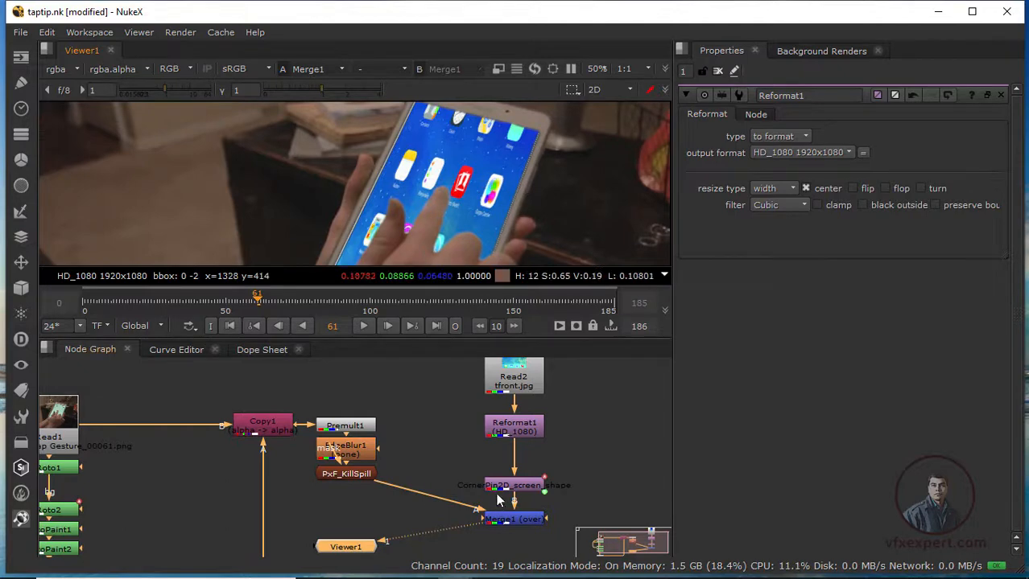
Set Reformat1's resize type to distort and inspect the screen image along the tablet's edges
{"action": "left_click_drag", "start_coordinate": [532, 430], "coordinate": [533, 441]}
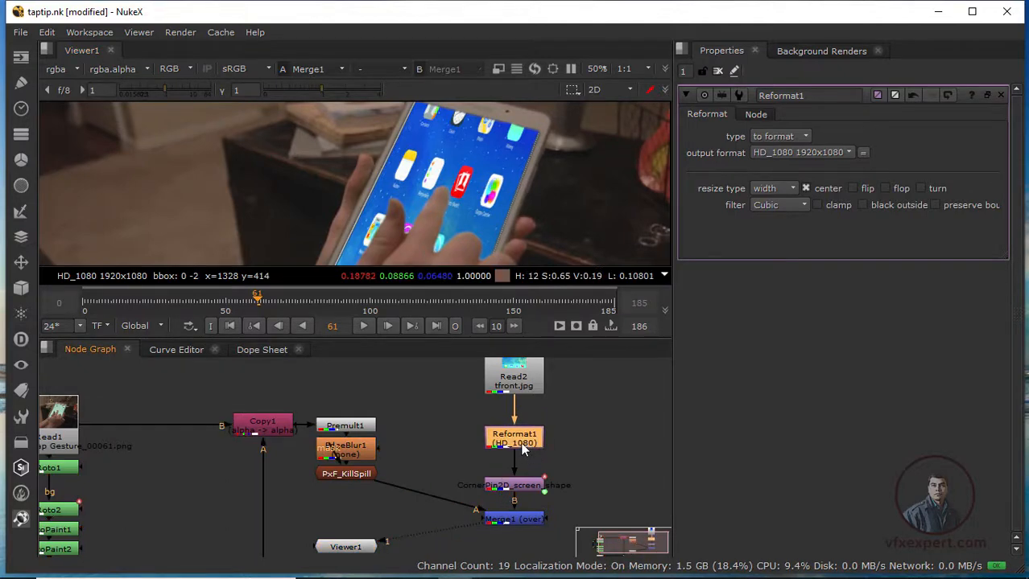
{"action": "left_click", "coordinate": [785, 190]}
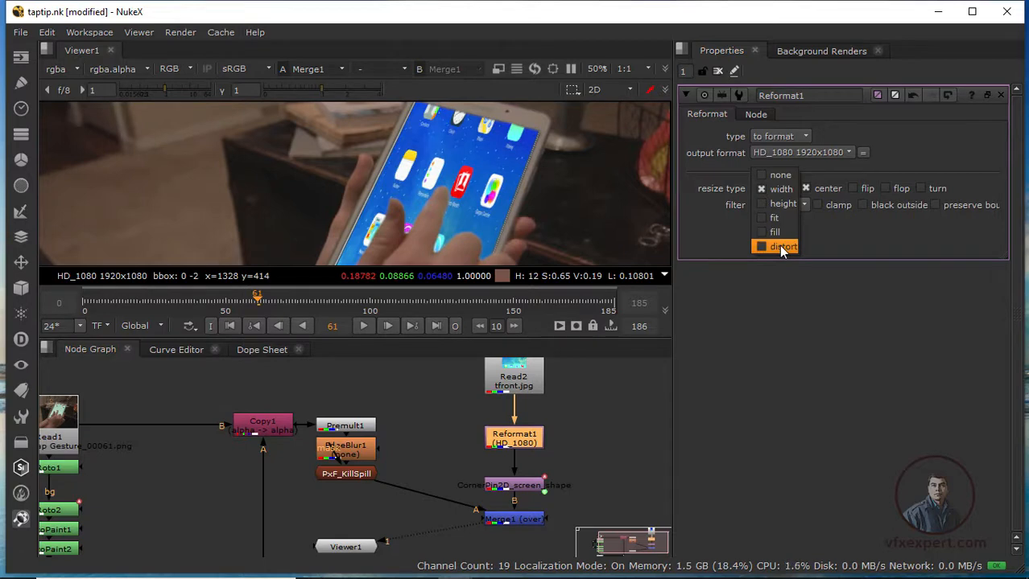
{"action": "left_click", "coordinate": [779, 246]}
{"action": "scroll", "coordinate": [573, 174], "scroll_direction": "up", "scroll_amount": 2}
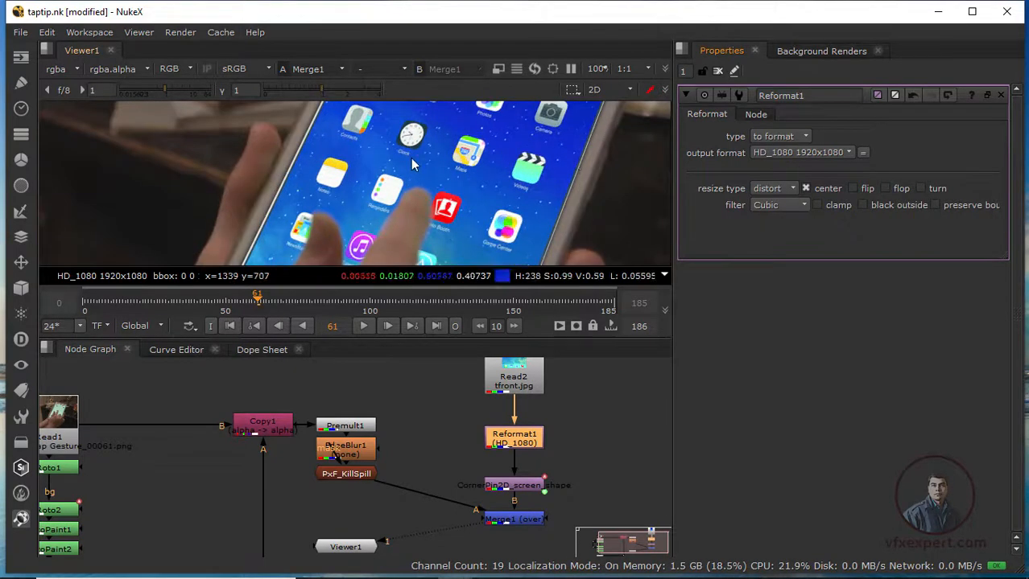
{"action": "scroll", "coordinate": [470, 173], "scroll_direction": "down", "scroll_amount": 2}
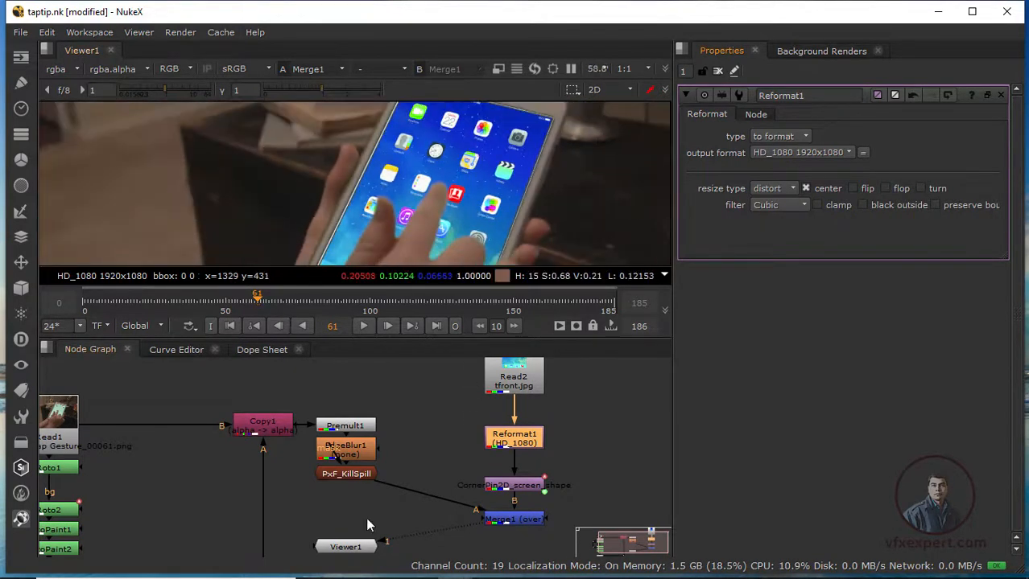
{"action": "scroll", "coordinate": [498, 210], "scroll_direction": "down", "scroll_amount": 3}
{"action": "scroll", "coordinate": [481, 227], "scroll_direction": "up", "scroll_amount": 2}
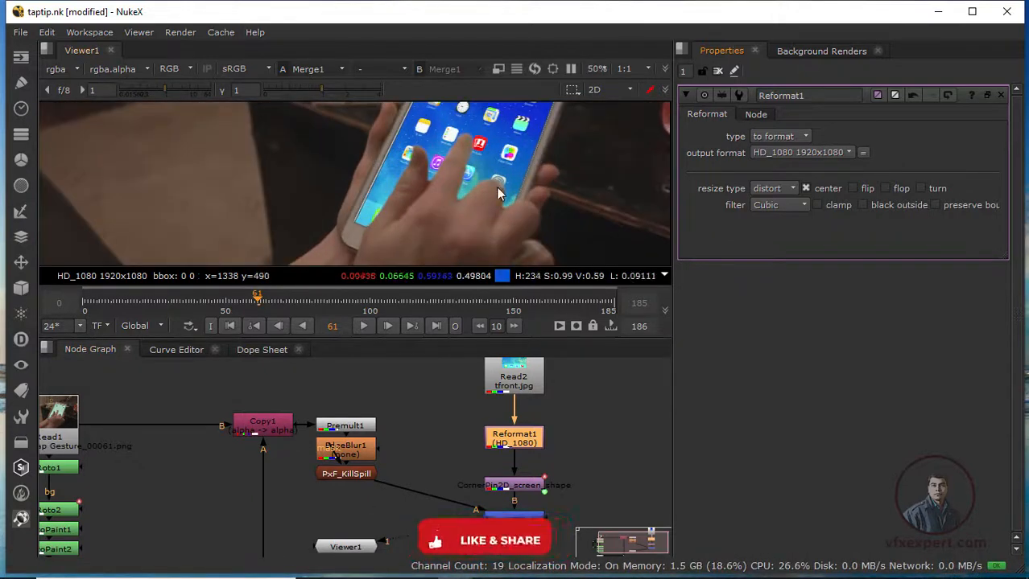
{"action": "scroll", "coordinate": [496, 187], "scroll_direction": "up", "scroll_amount": 3}
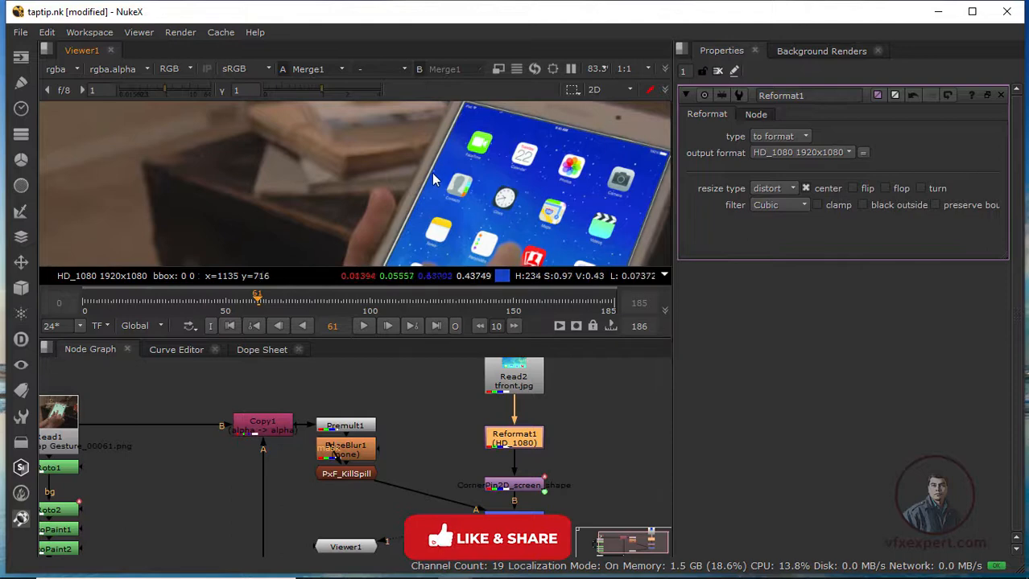
Insert a Transform node between the tfront.jpg Read node and Reformat1 and set its scale to 1.05
{"action": "left_click_drag", "start_coordinate": [513, 439], "coordinate": [516, 447]}
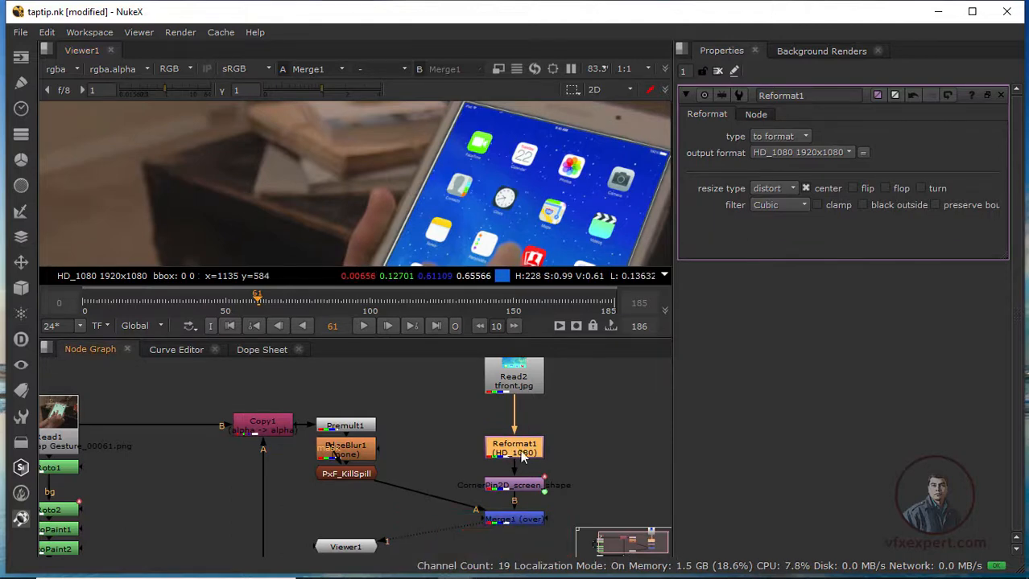
{"action": "left_click", "coordinate": [517, 383]}
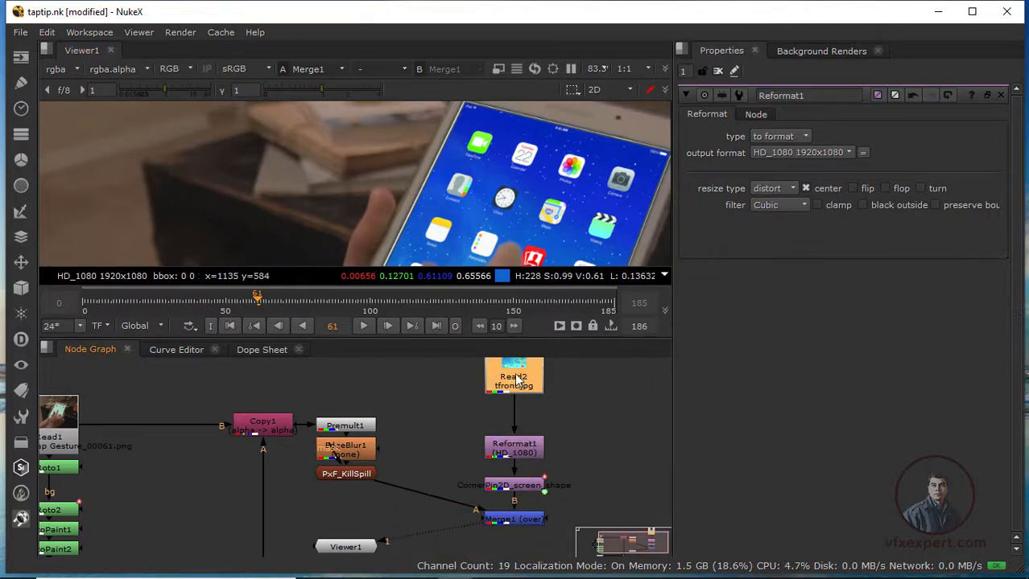
{"action": "key", "text": "t"}
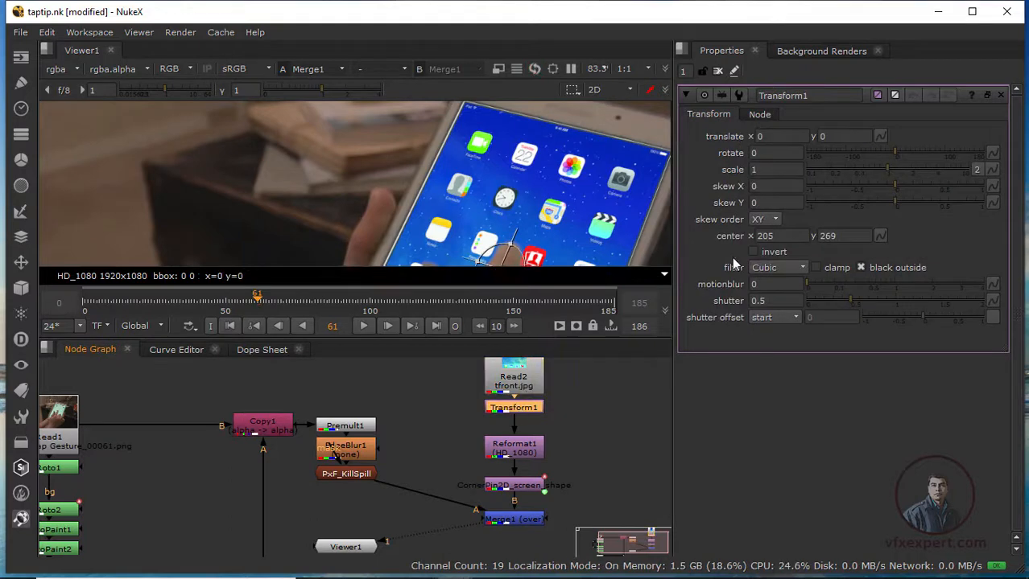
{"action": "left_click", "coordinate": [765, 169]}
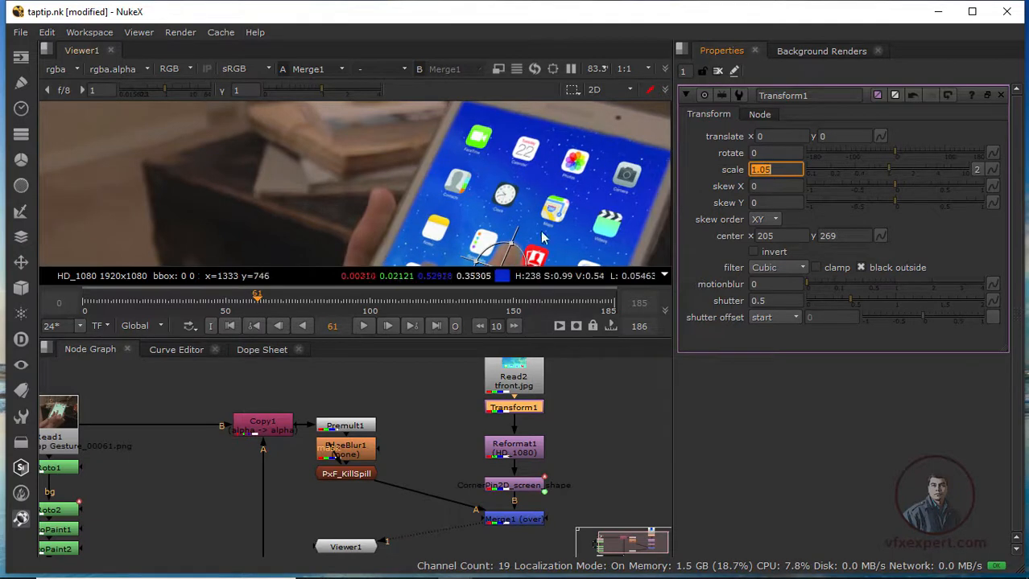
Close all open node properties and play the composite briefly from the first frame
{"action": "scroll", "coordinate": [541, 222], "scroll_direction": "down", "scroll_amount": 1}
{"action": "scroll", "coordinate": [541, 221], "scroll_direction": "down", "scroll_amount": 3}
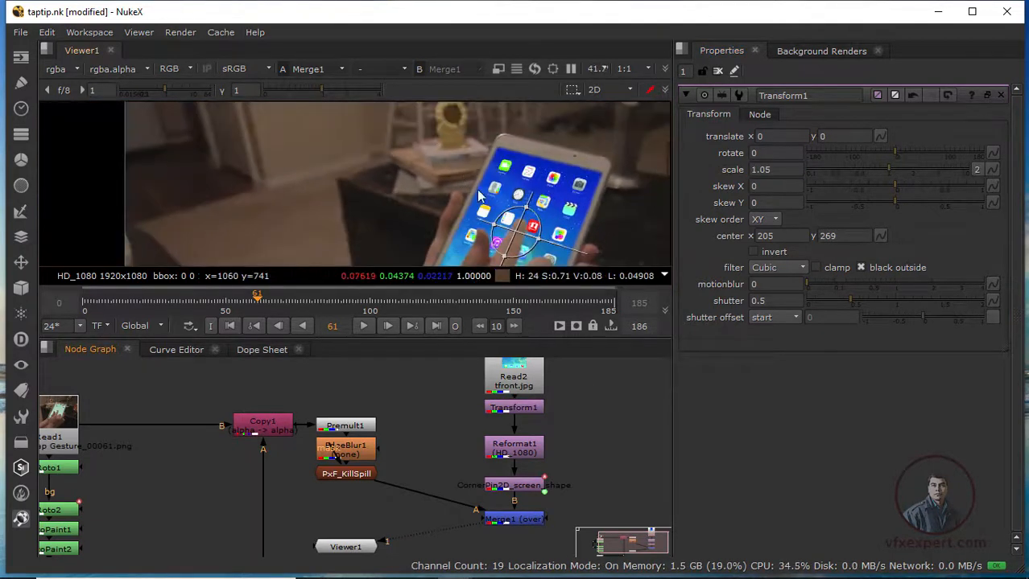
{"action": "left_click", "coordinate": [717, 71]}
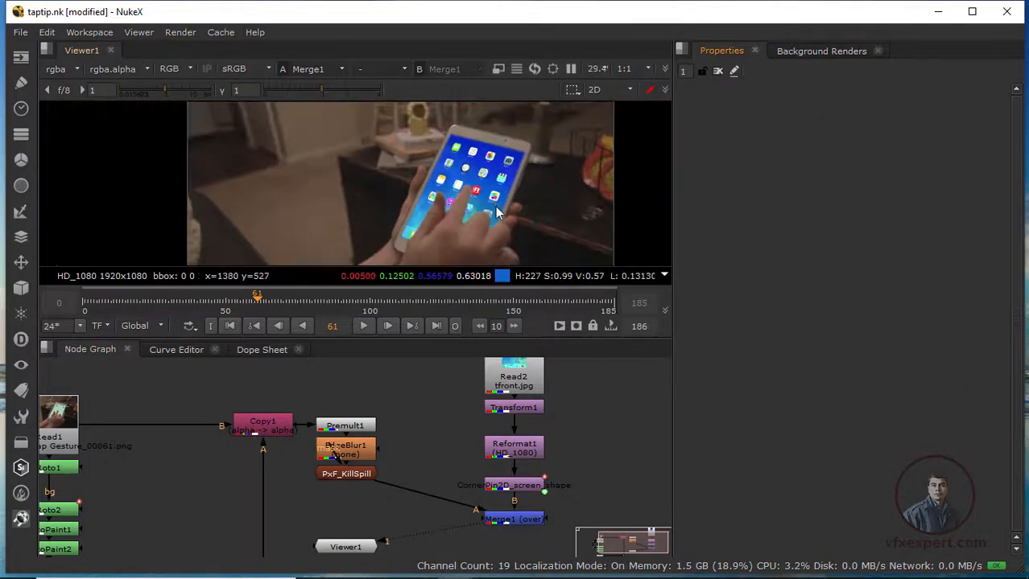
{"action": "scroll", "coordinate": [457, 201], "scroll_direction": "down", "scroll_amount": 1}
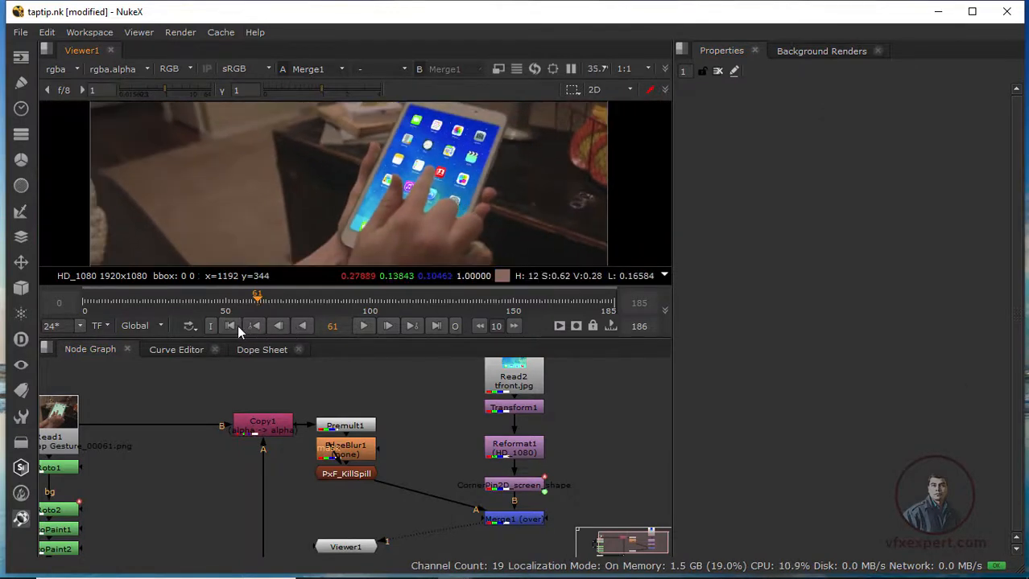
{"action": "left_click", "coordinate": [232, 326]}
{"action": "left_click", "coordinate": [364, 325]}
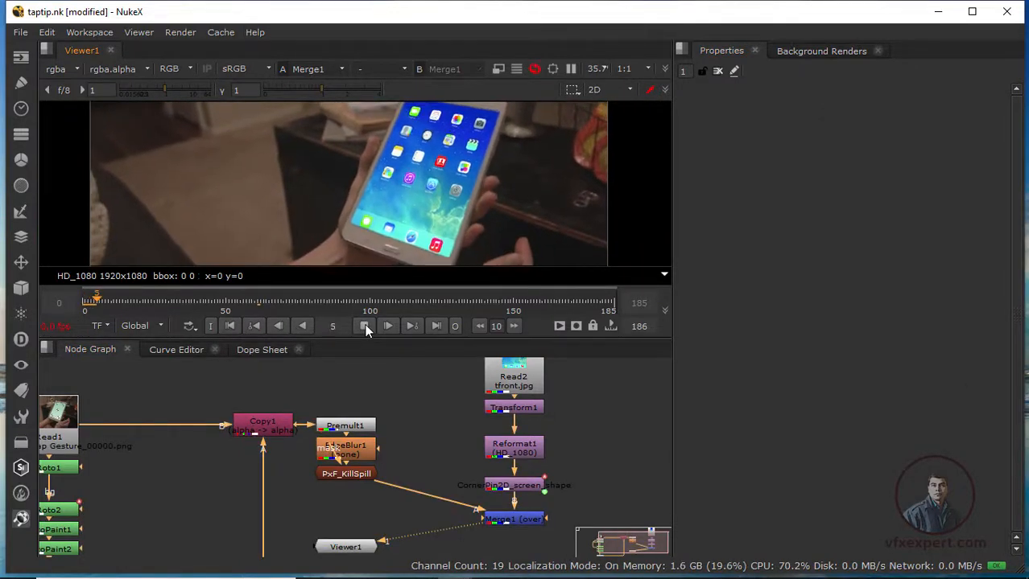
{"action": "left_click", "coordinate": [363, 325]}
Go to frame 67 and examine how the tablet's screen image blends with the surrounding footage
{"action": "left_click", "coordinate": [274, 304]}
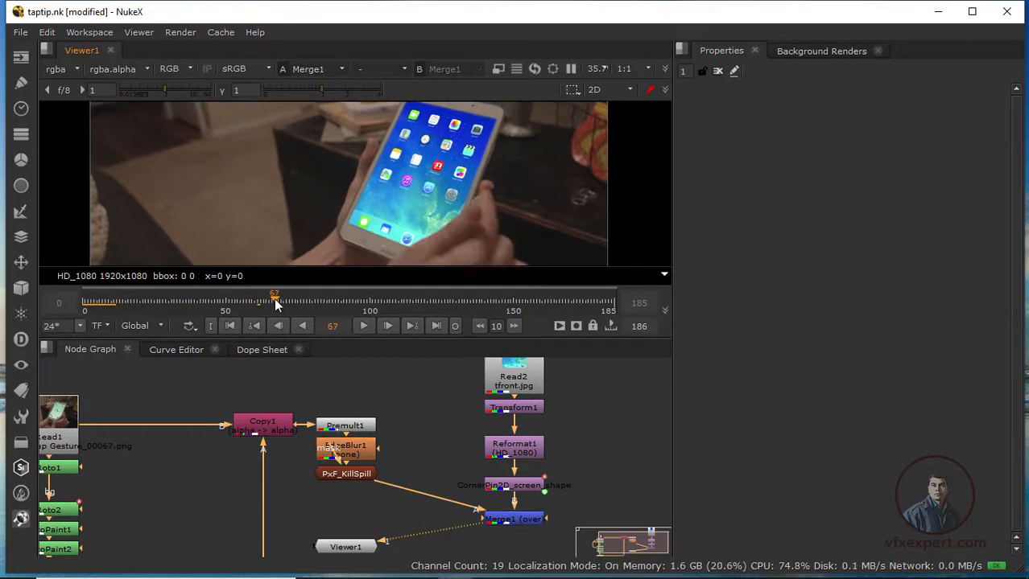
{"action": "scroll", "coordinate": [397, 171], "scroll_direction": "up", "scroll_amount": 2}
{"action": "scroll", "coordinate": [407, 183], "scroll_direction": "up", "scroll_amount": 1}
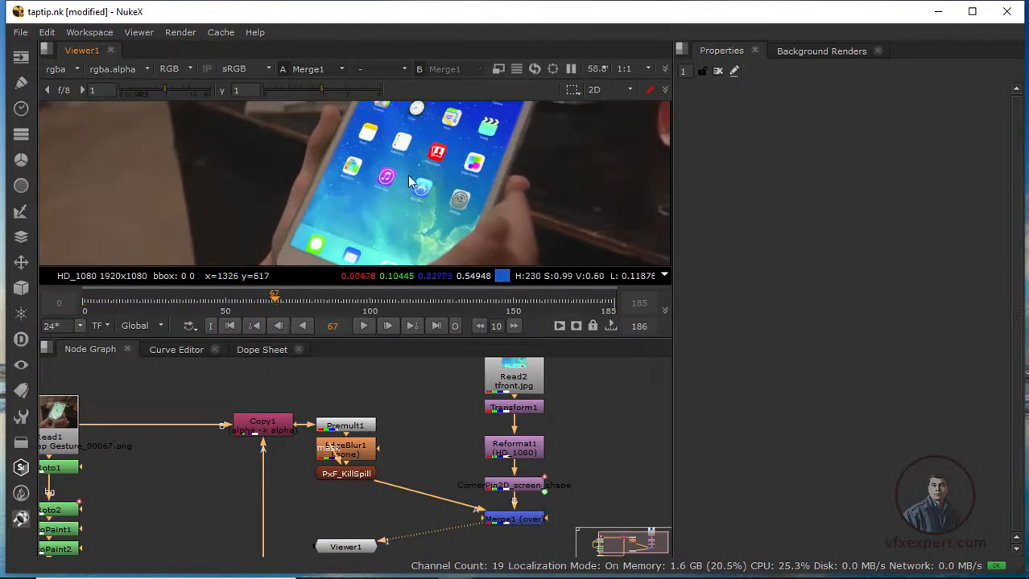
{"action": "scroll", "coordinate": [419, 183], "scroll_direction": "down", "scroll_amount": 1}
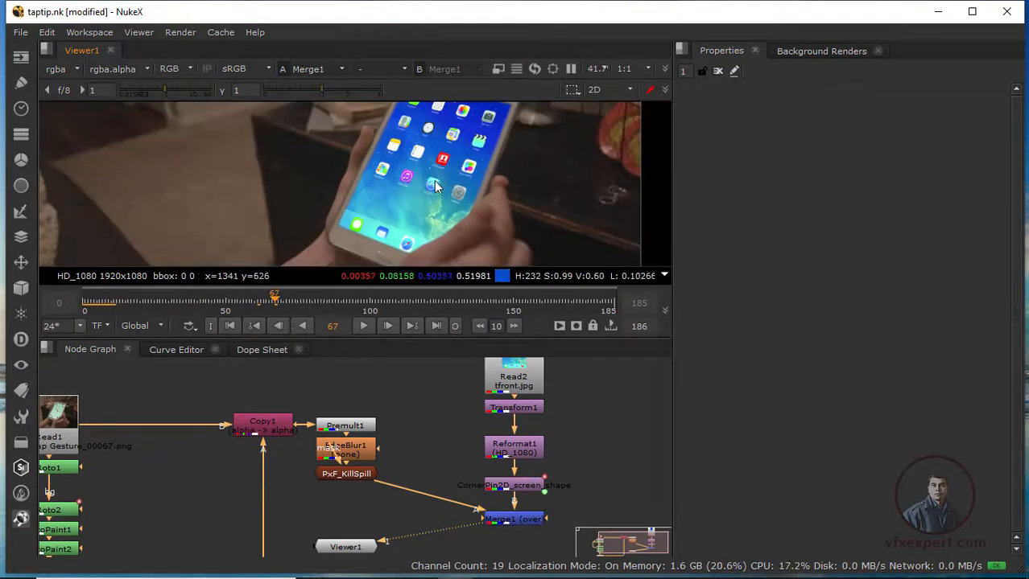
Insert a Grade node between CornerPin2D_screen_shape and Merge1, setting gain to 0.56, multiply to 0.74 and gamma to 1.4
{"action": "scroll", "coordinate": [525, 439], "scroll_direction": "down", "scroll_amount": 3}
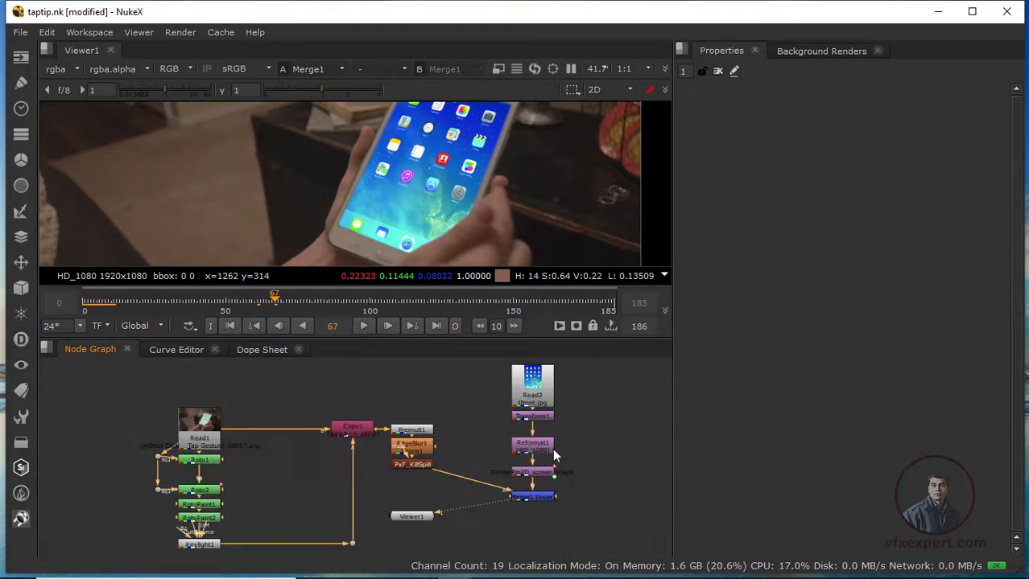
{"action": "scroll", "coordinate": [553, 449], "scroll_direction": "up", "scroll_amount": 3}
{"action": "left_click", "coordinate": [537, 476]}
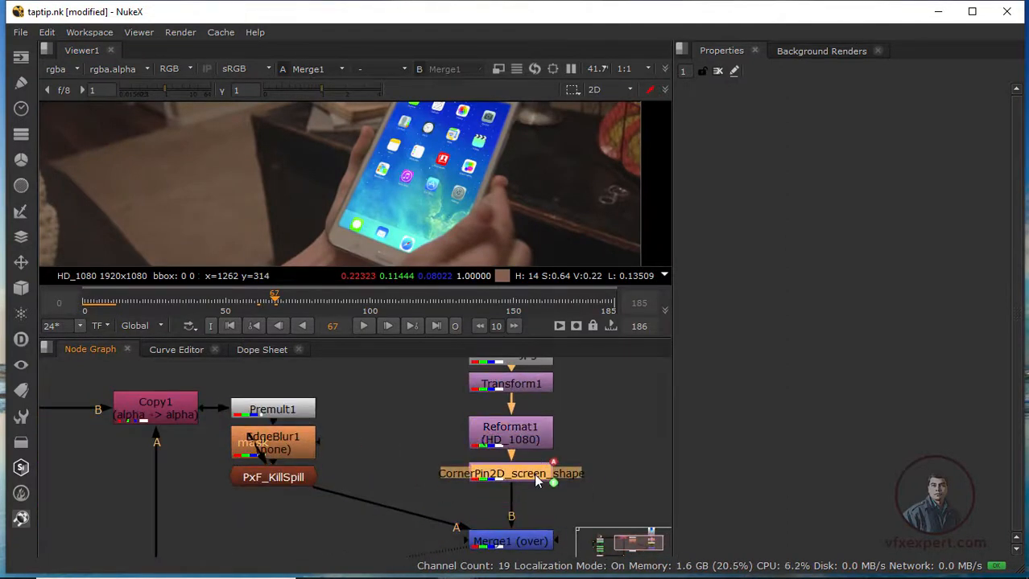
{"action": "key", "text": "g"}
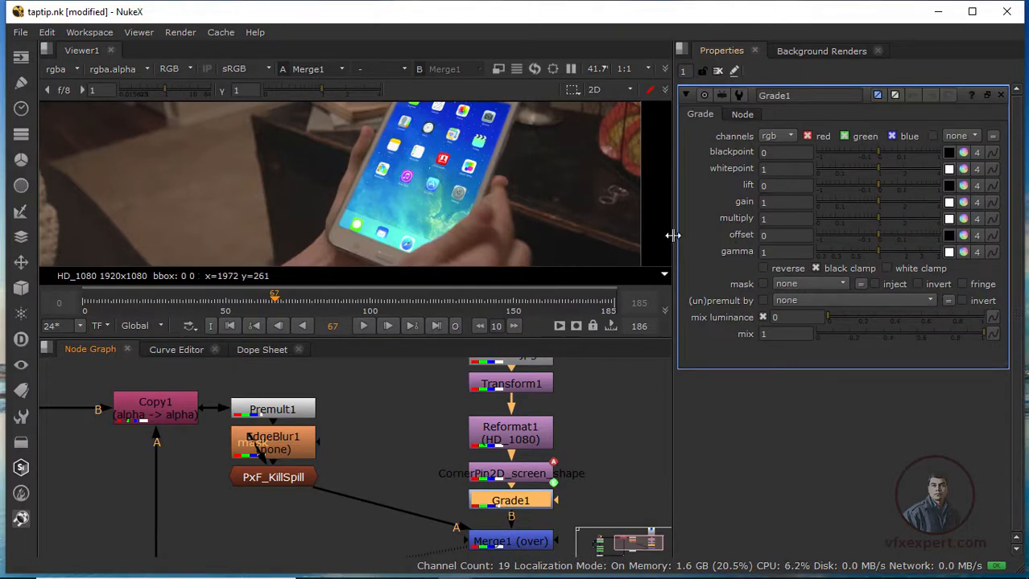
{"action": "left_click_drag", "start_coordinate": [672, 236], "coordinate": [637, 234]}
{"action": "left_click_drag", "start_coordinate": [858, 251], "coordinate": [838, 202]}
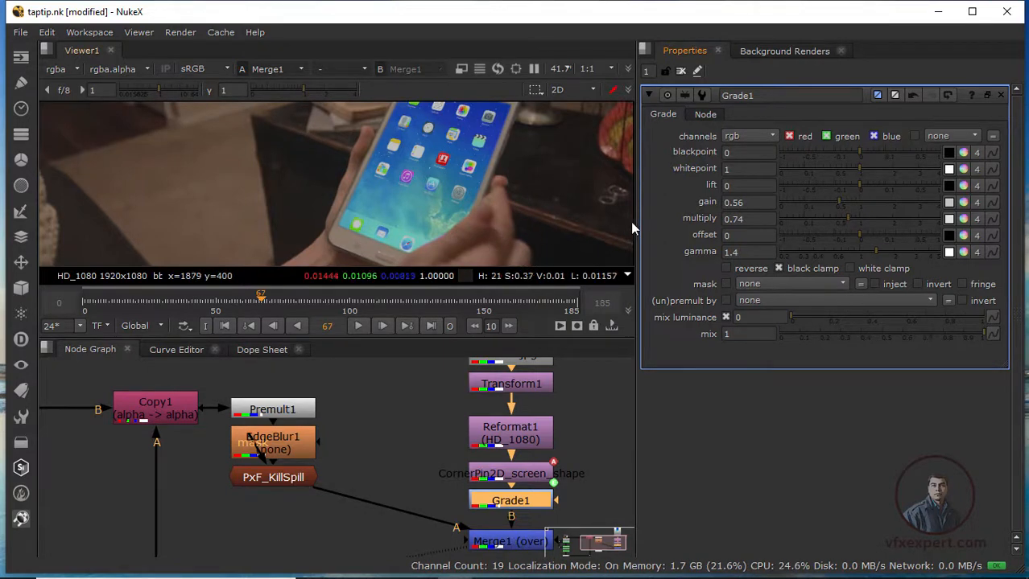
Enlarge the viewer area and inspect the graded tablet screen at frame 67 along with the node graph
{"action": "left_click_drag", "start_coordinate": [635, 223], "coordinate": [713, 217]}
{"action": "key", "text": "minus"}
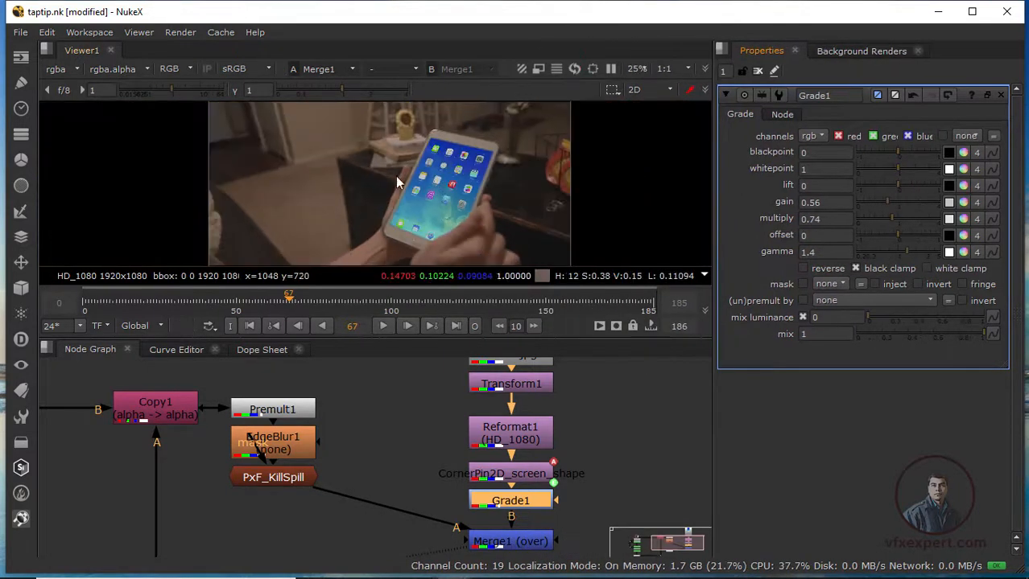
{"action": "scroll", "coordinate": [397, 183], "scroll_direction": "up", "scroll_amount": 2}
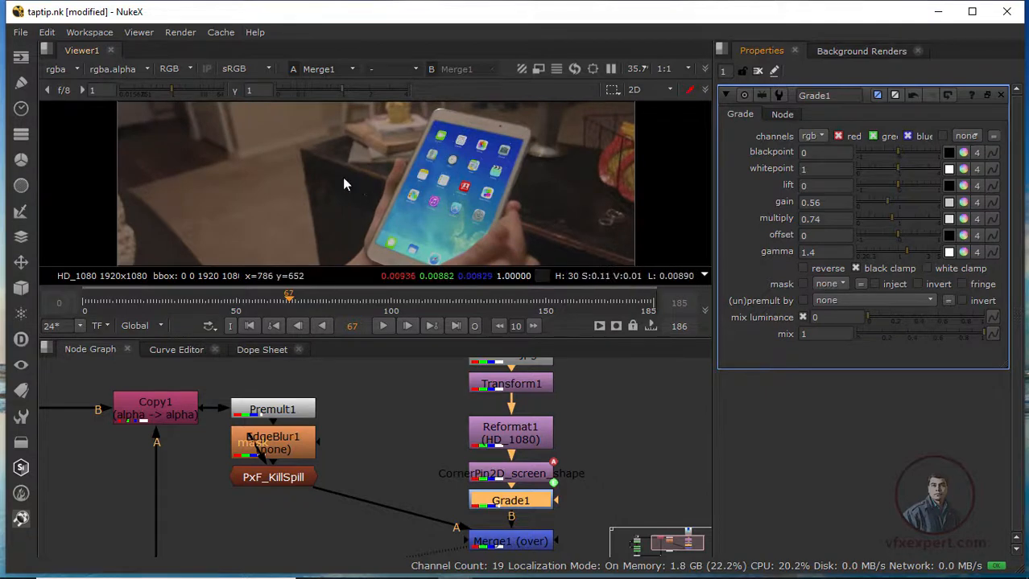
{"action": "scroll", "coordinate": [419, 213], "scroll_direction": "up", "scroll_amount": 2}
{"action": "scroll", "coordinate": [467, 215], "scroll_direction": "down", "scroll_amount": 3}
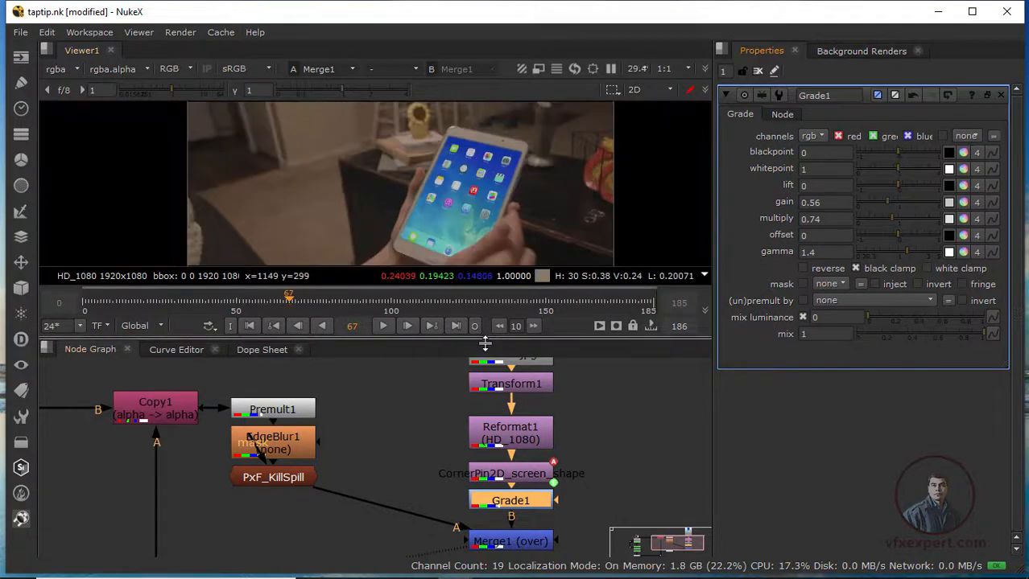
{"action": "left_click_drag", "start_coordinate": [484, 343], "coordinate": [484, 350]}
{"action": "scroll", "coordinate": [431, 426], "scroll_direction": "down", "scroll_amount": 3}
{"action": "key", "text": "f"}
{"action": "scroll", "coordinate": [487, 406], "scroll_direction": "up", "scroll_amount": 3}
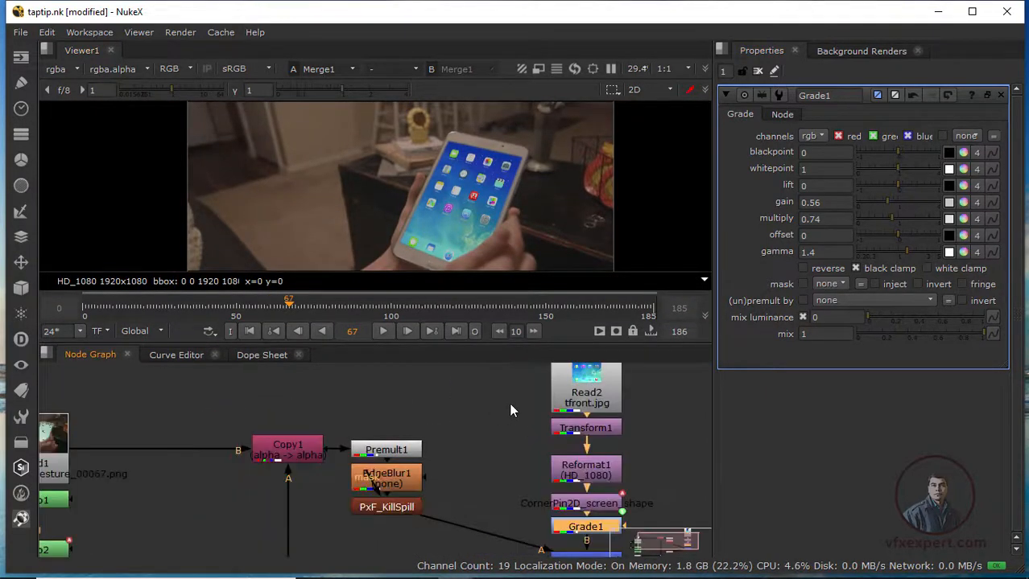
{"action": "scroll", "coordinate": [513, 425], "scroll_direction": "down", "scroll_amount": 3}
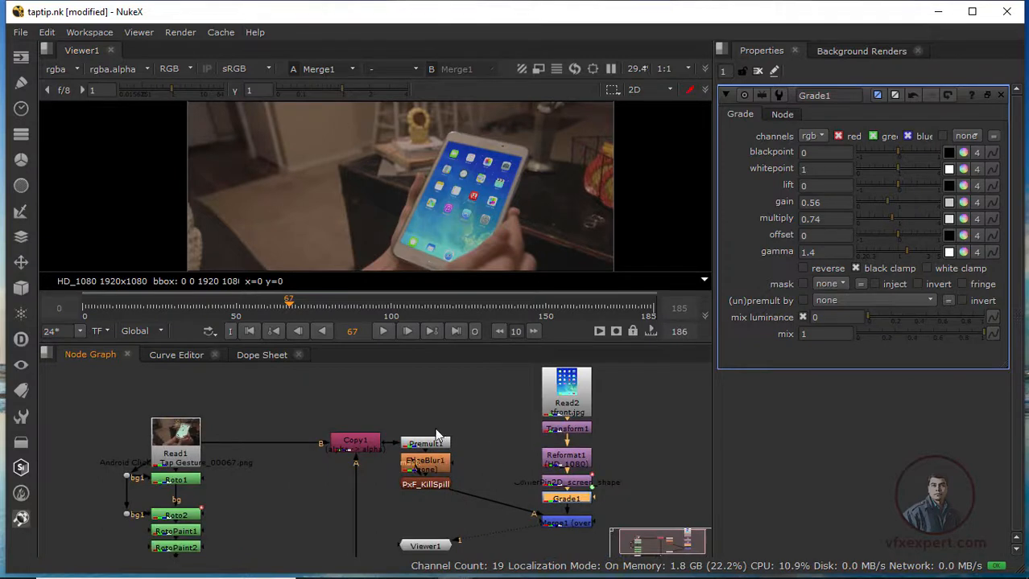
Play the graded composite from the first frame and again from frame 51 to check the tracked screen behind the hand
{"action": "left_click", "coordinate": [251, 331]}
{"action": "left_click", "coordinate": [383, 331]}
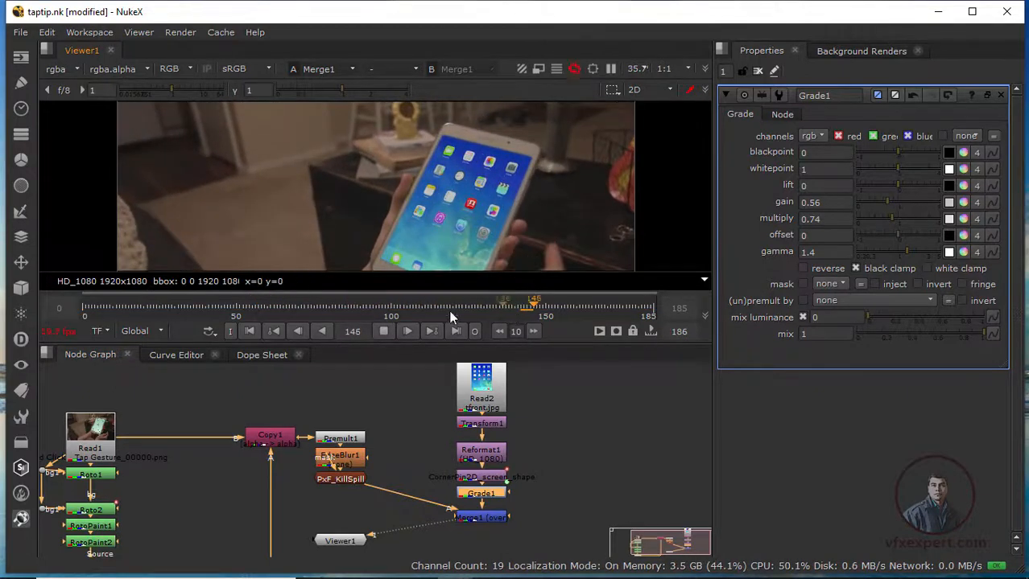
{"action": "left_click", "coordinate": [387, 332]}
{"action": "left_click_drag", "start_coordinate": [324, 303], "coordinate": [241, 306]}
{"action": "scroll", "coordinate": [386, 213], "scroll_direction": "down", "scroll_amount": 1}
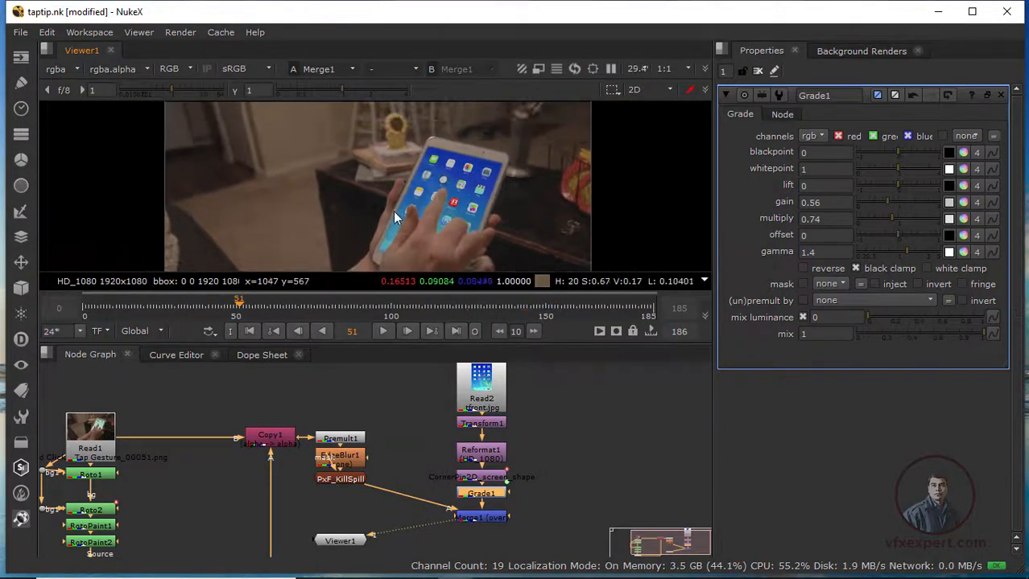
{"action": "scroll", "coordinate": [427, 201], "scroll_direction": "up", "scroll_amount": 1}
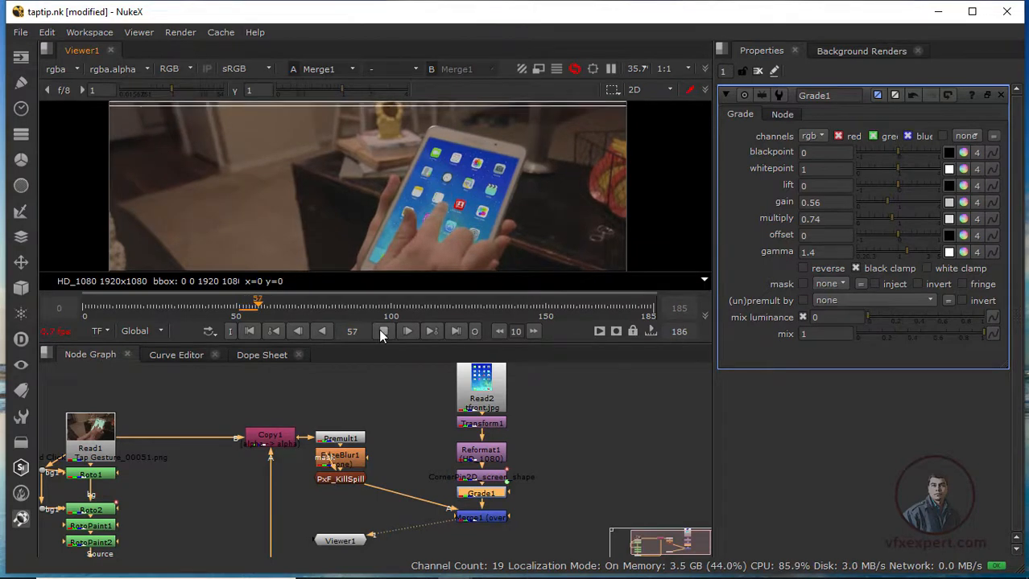
{"action": "left_click", "coordinate": [381, 333]}
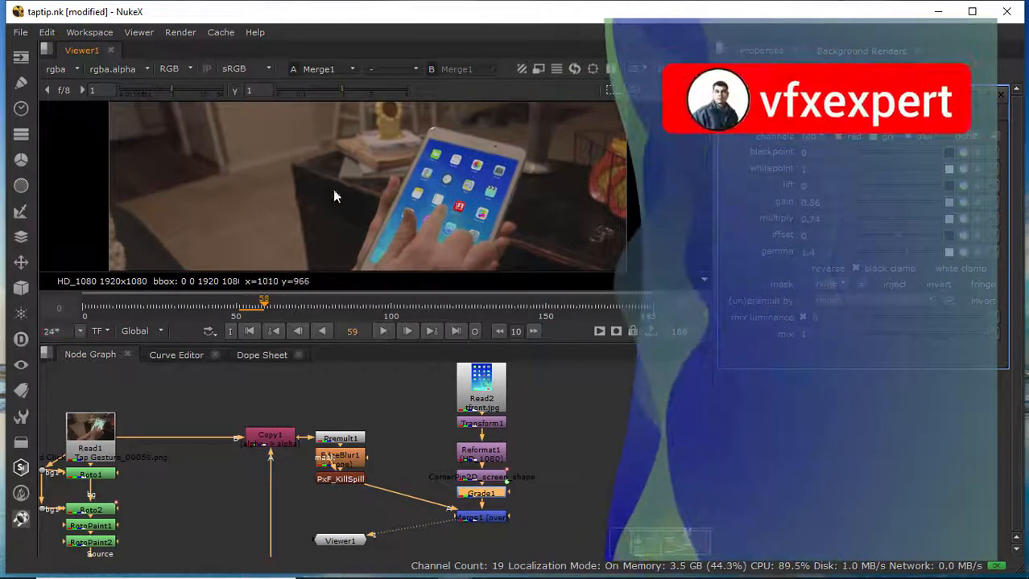